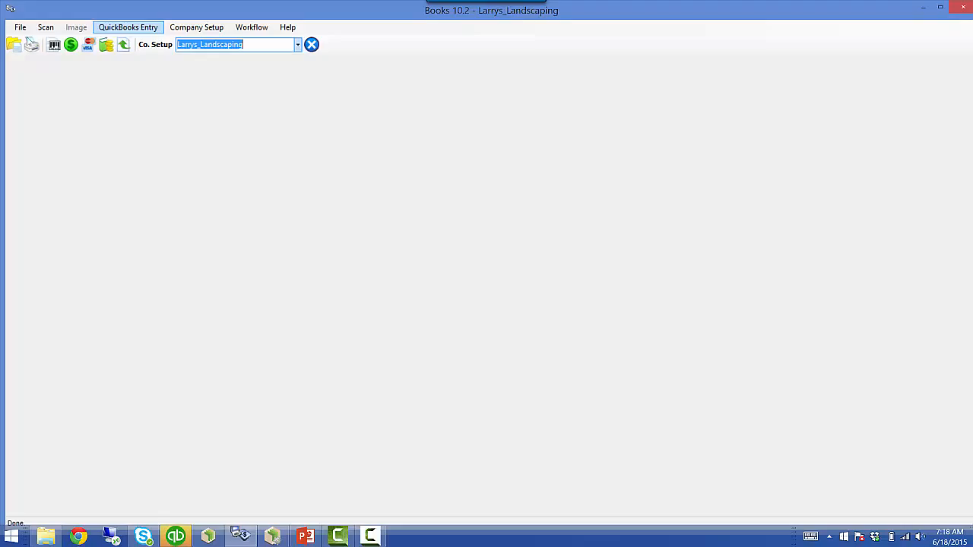
# - Open 'invoices b-c (11 total).TIF' from the Desktop with File > Open
pyautogui.click(27, 31)
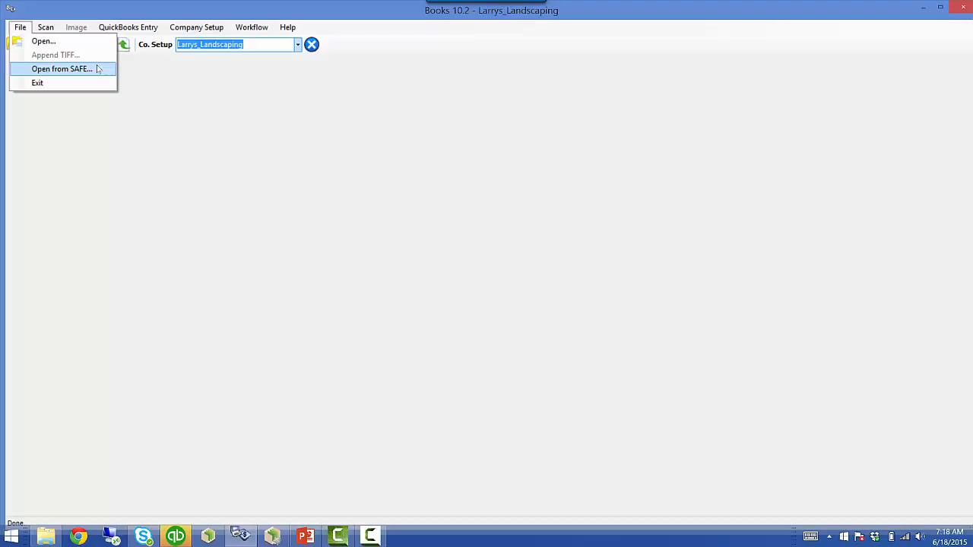
pyautogui.click(44, 41)
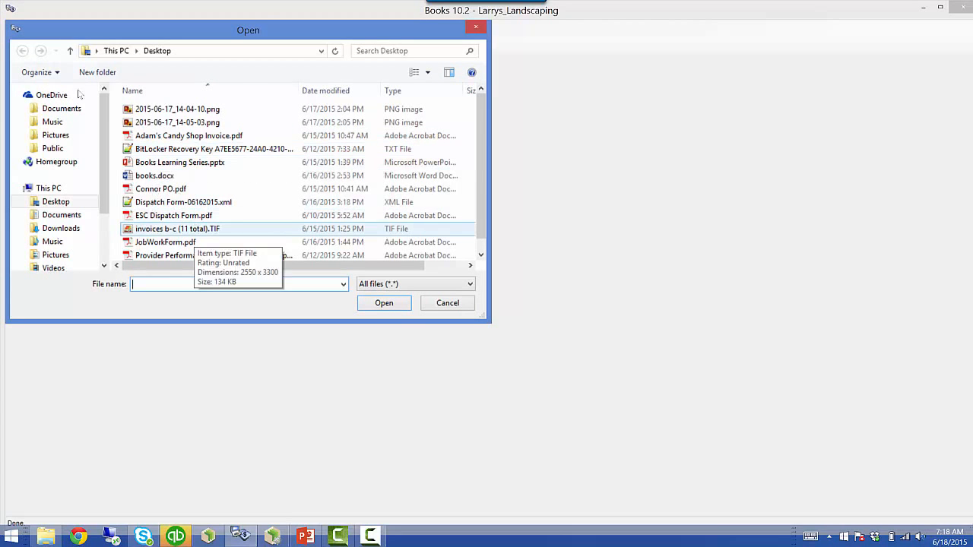
pyautogui.click(196, 229)
pyautogui.click(373, 301)
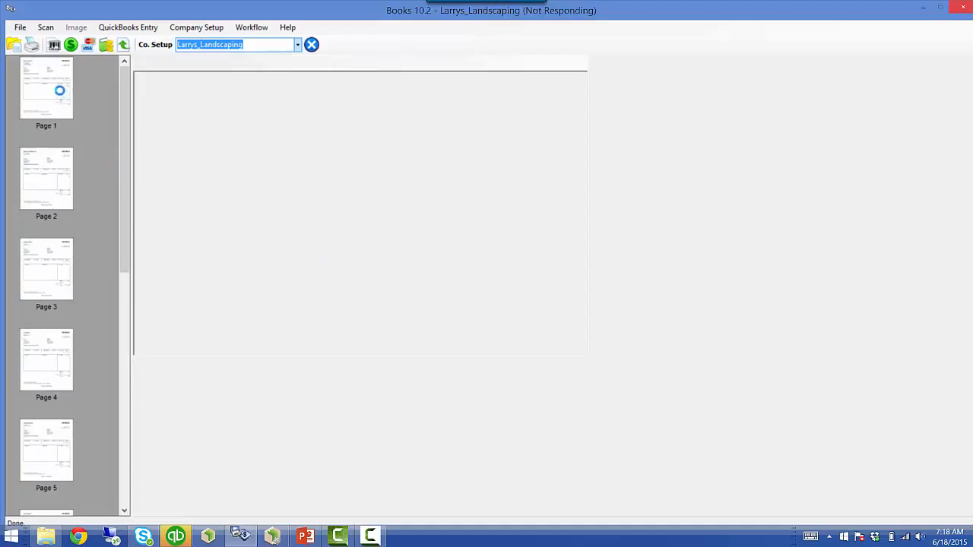
# - Show invoice page 1 and bring up the QuickBooks Entry menu
pyautogui.click(58, 92)
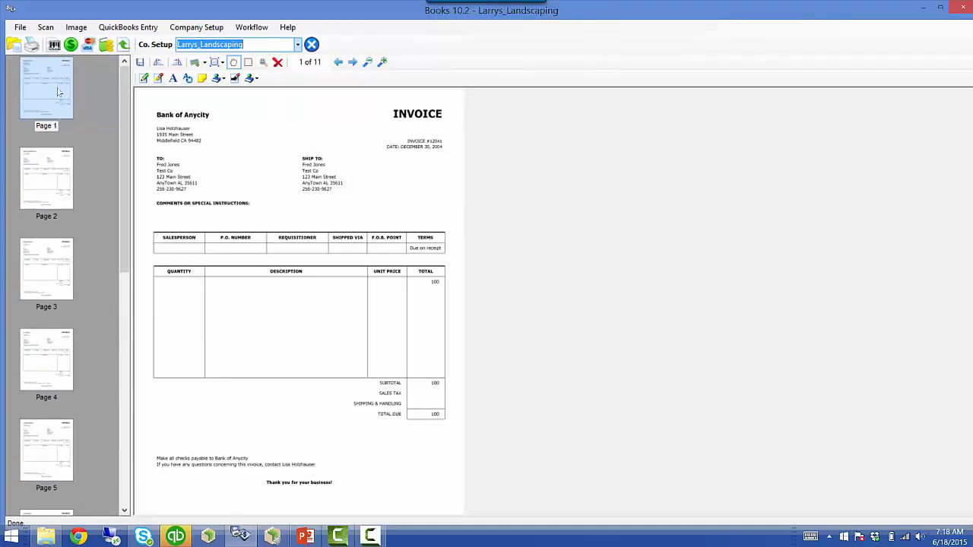
pyautogui.click(59, 92)
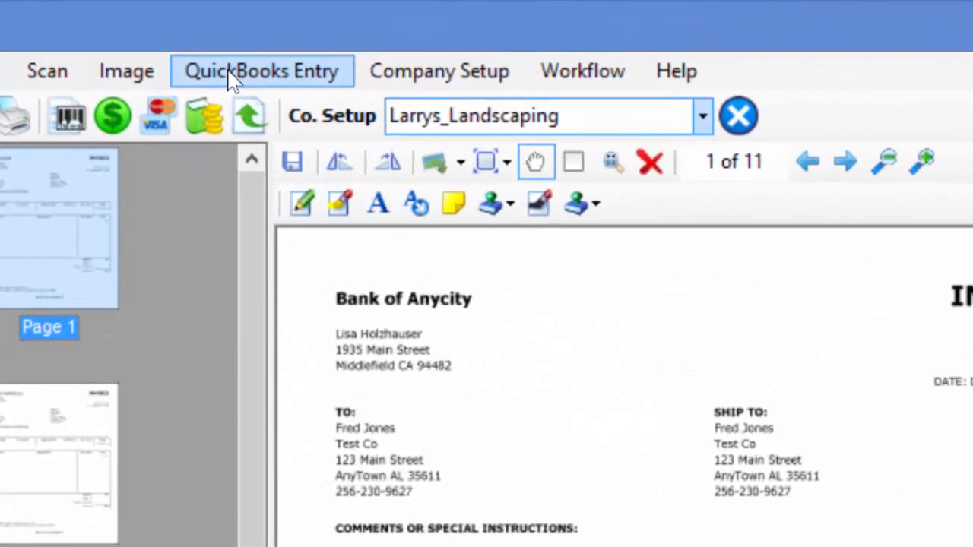
pyautogui.click(115, 28)
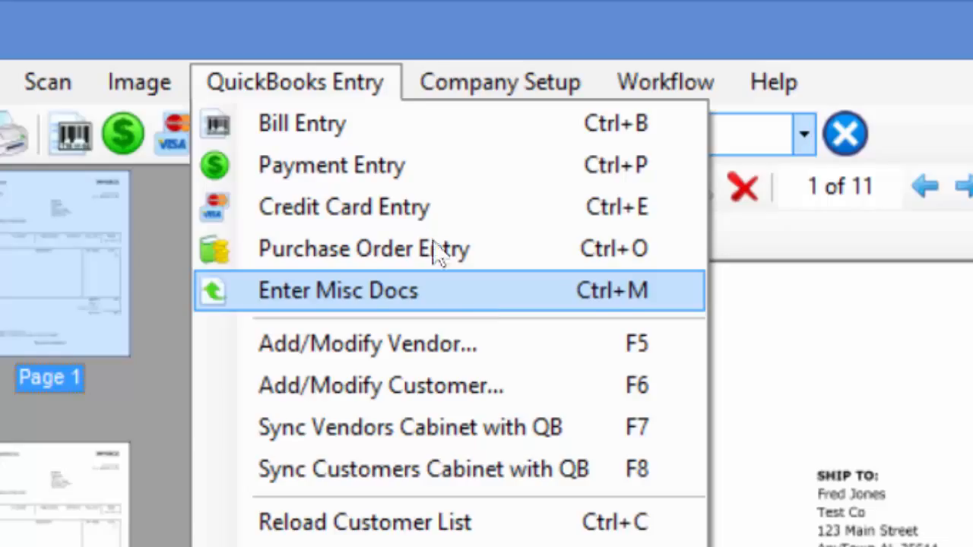
# - Start a Bill Entry and set its vendor to Bank of Anycity
pyautogui.click(355, 124)
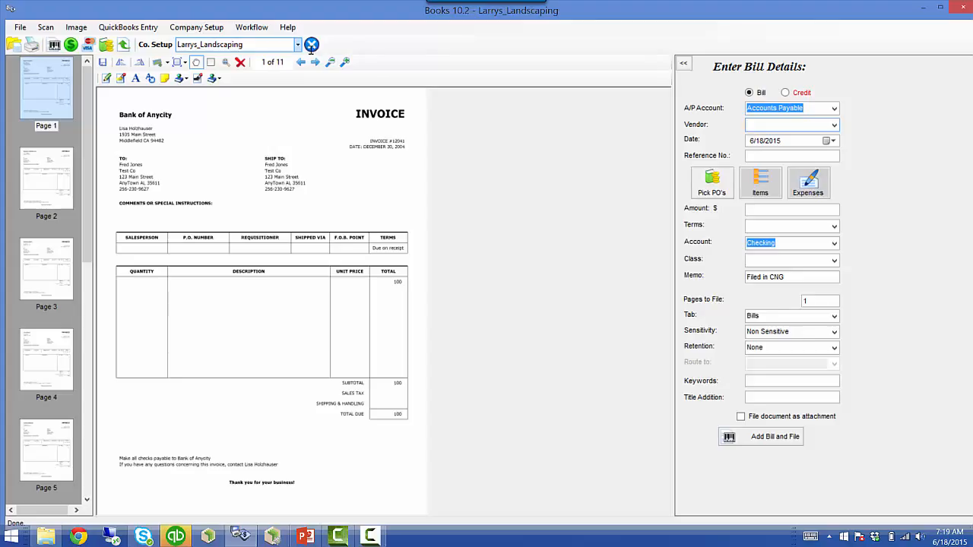
pyautogui.write('bank of Anycity')
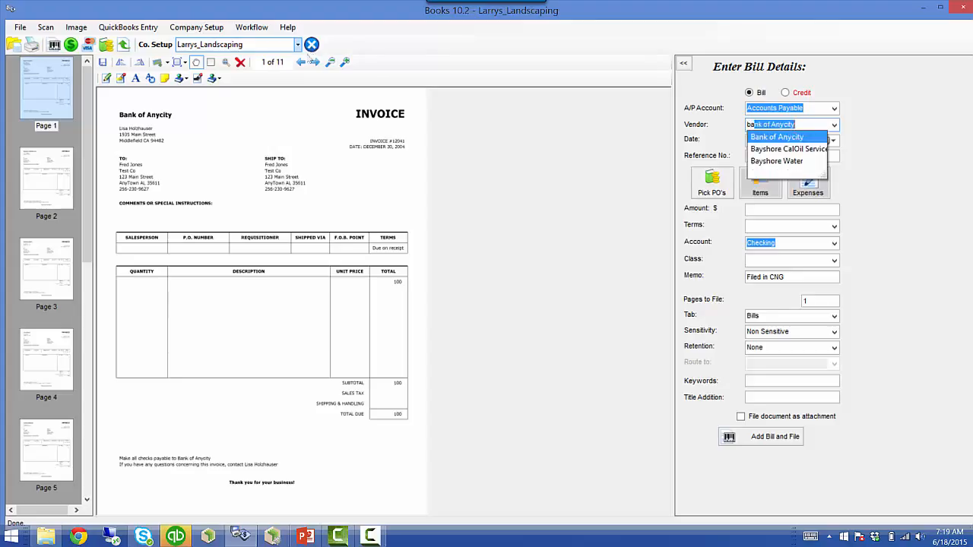
pyautogui.click(776, 139)
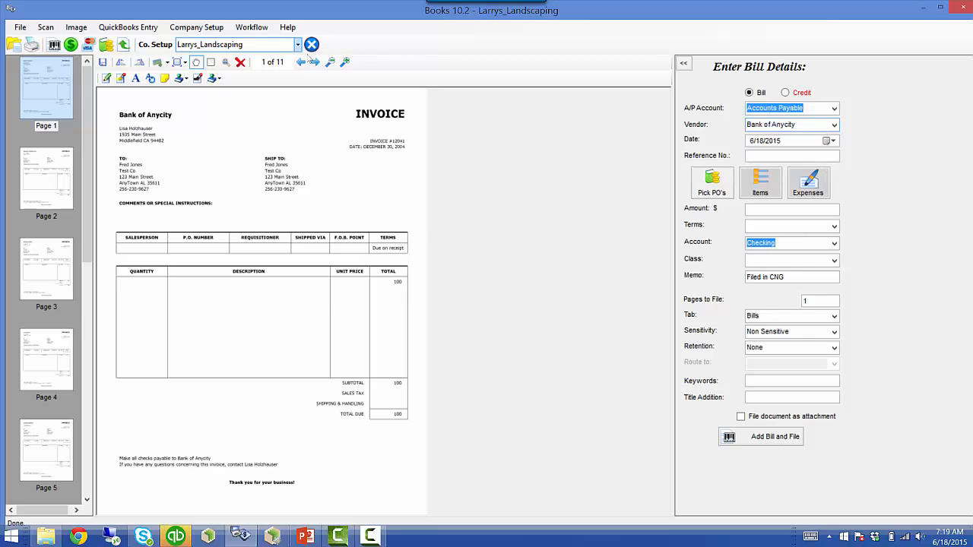
pyautogui.click(834, 125)
pyautogui.click(834, 125)
pyautogui.click(834, 125)
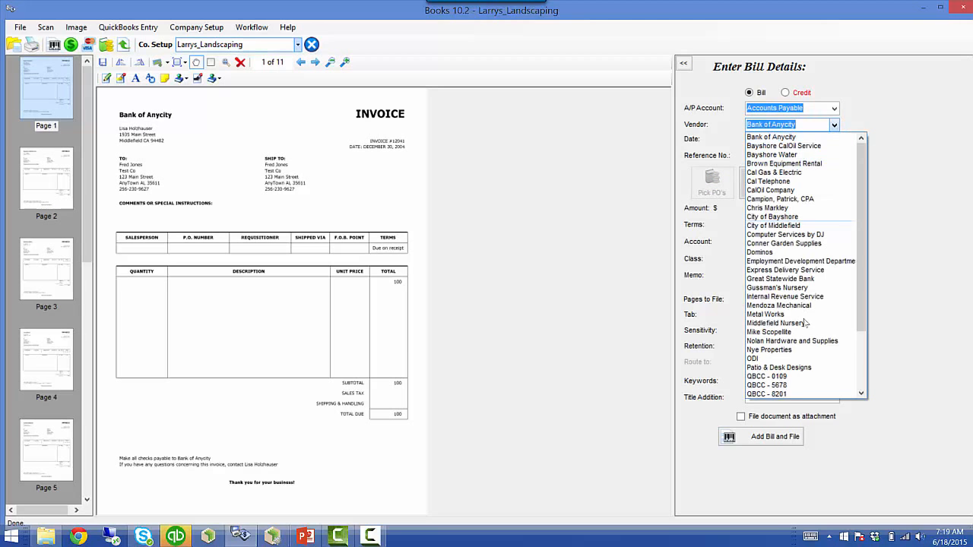
pyautogui.click(878, 118)
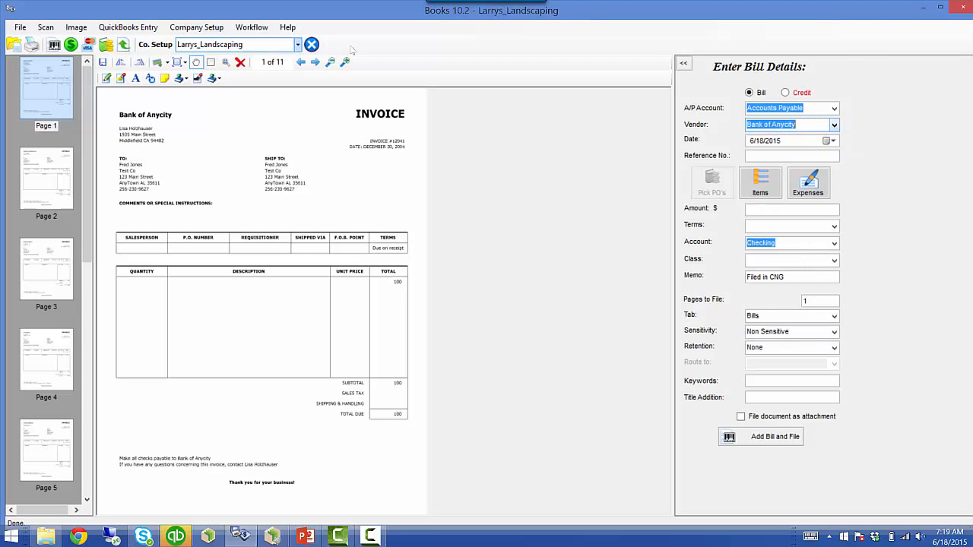
# - Set the bill date to 12/30/2004 and the reference number to 12041
pyautogui.click(790, 143)
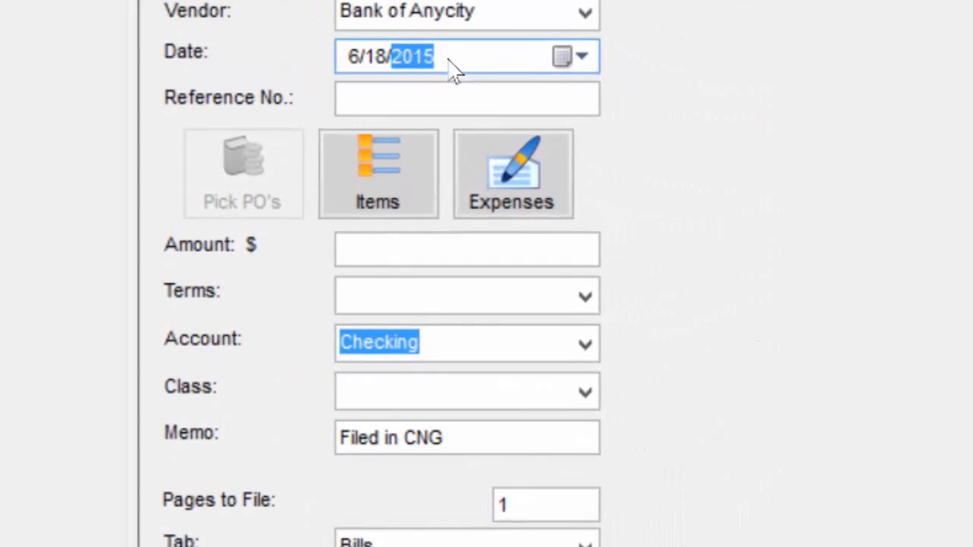
pyautogui.click(756, 144)
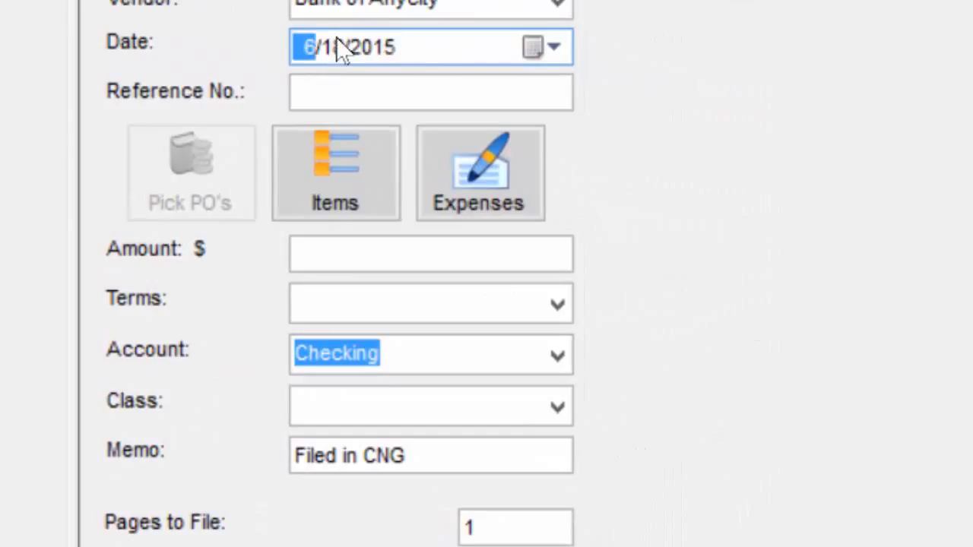
pyautogui.write('12')
pyautogui.click(340, 51)
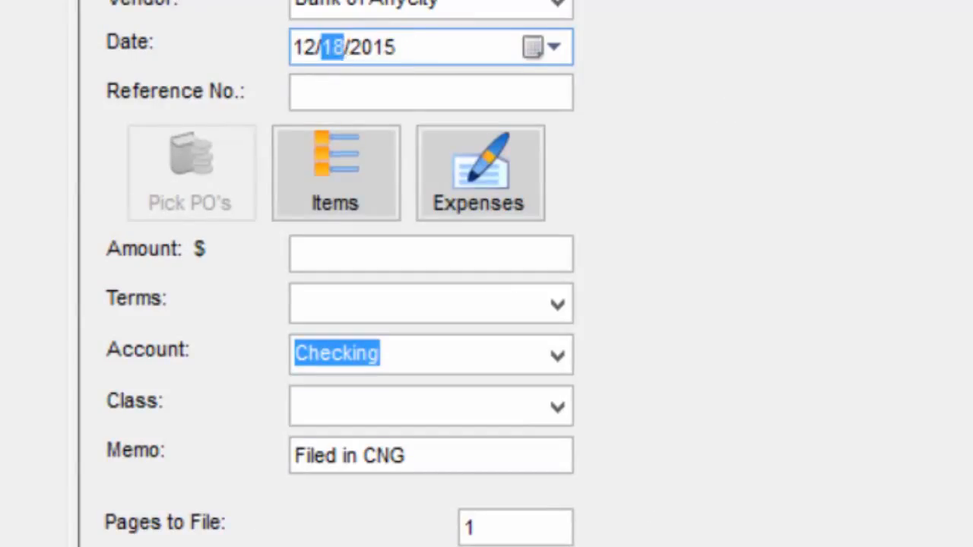
pyautogui.write('30')
pyautogui.click(418, 62)
pyautogui.write('2004')
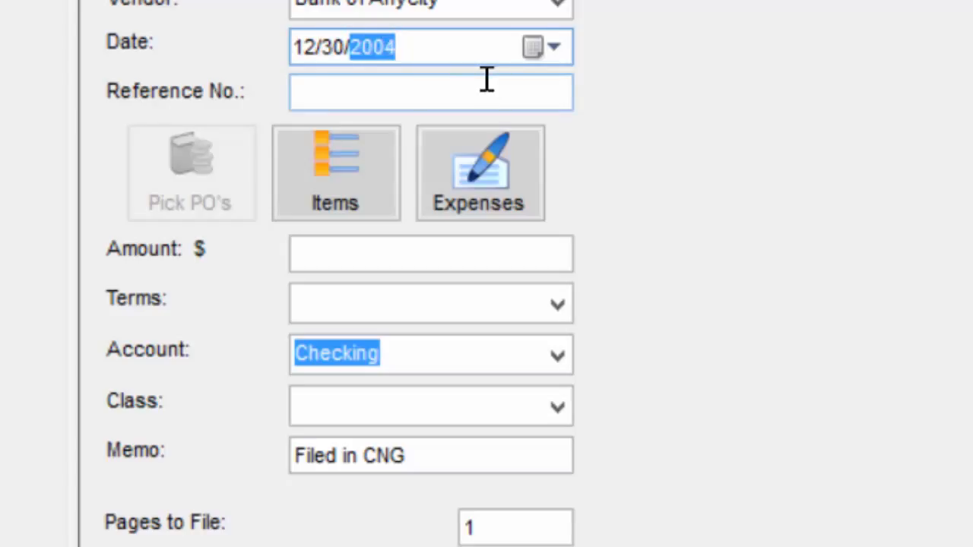
pyautogui.press('Tab')
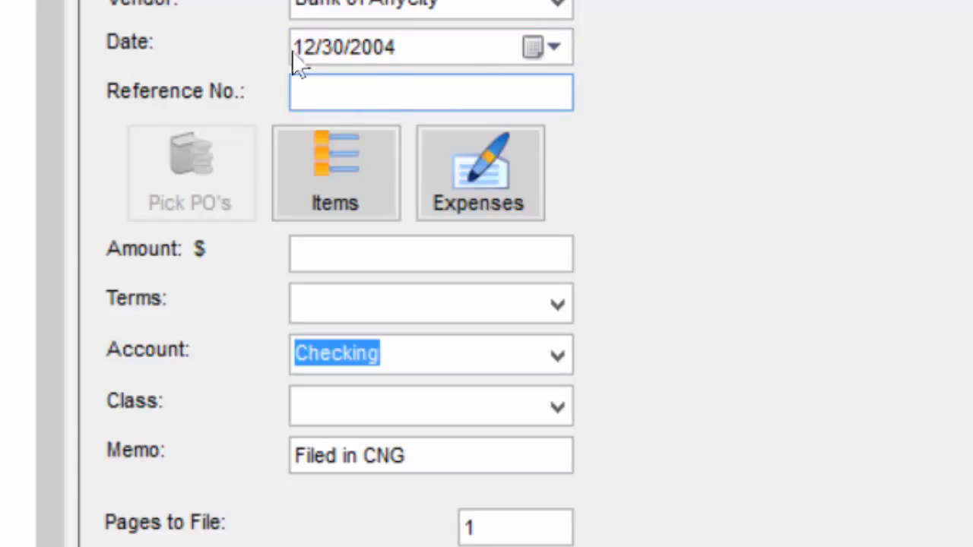
pyautogui.write('12041')
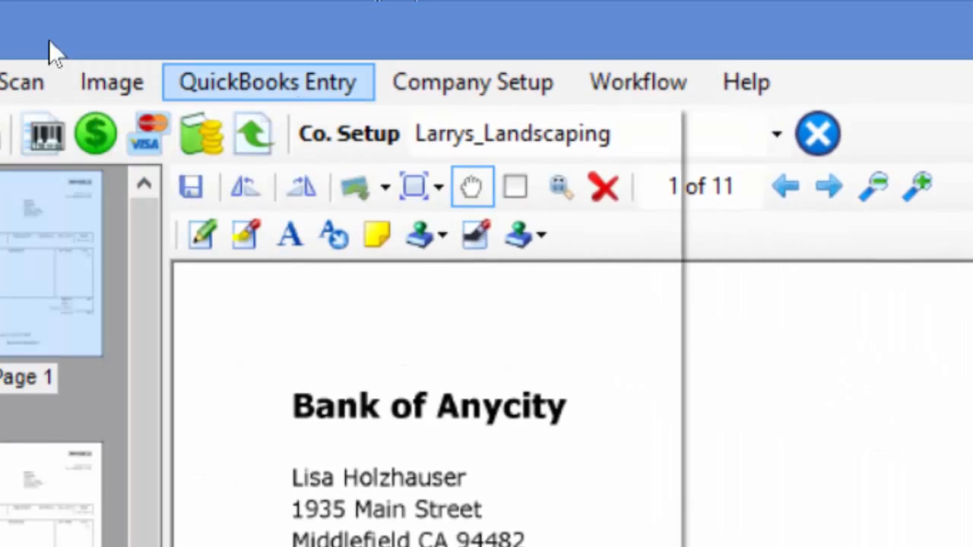
pyautogui.click(180, 62)
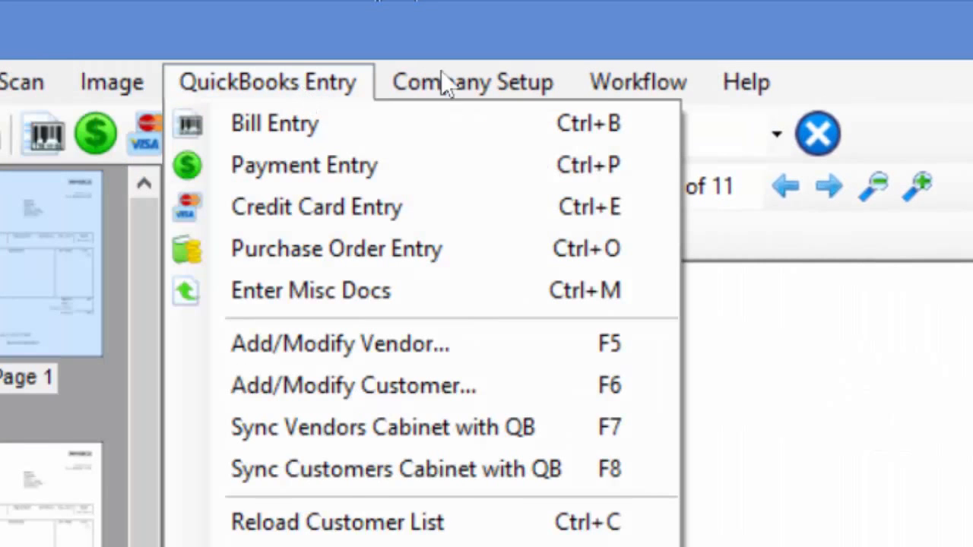
pyautogui.click(490, 82)
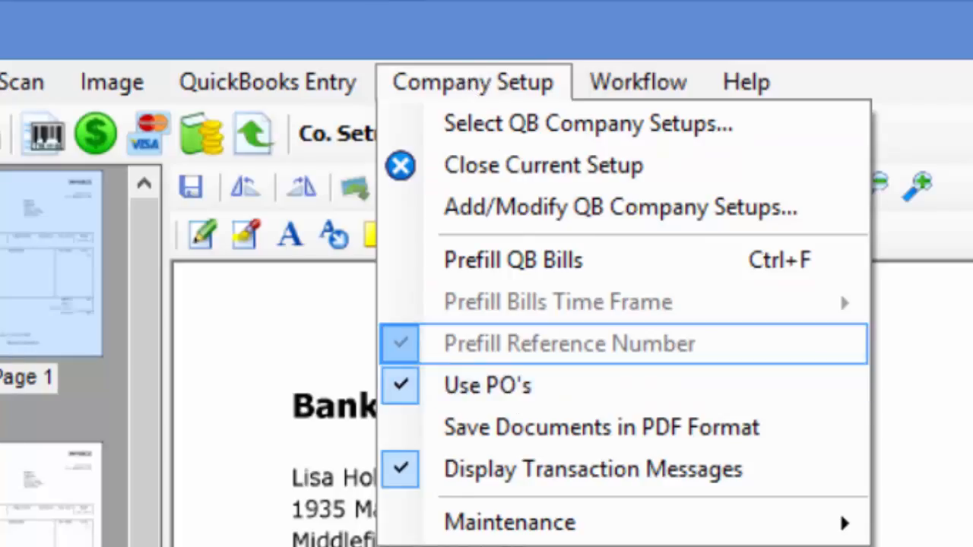
pyautogui.click(968, 343)
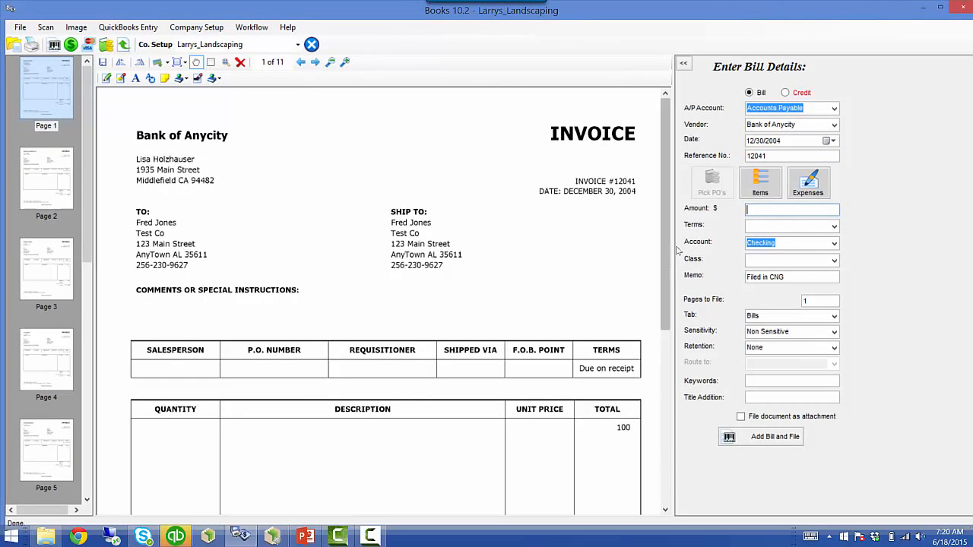
# - Enter a $100.00 amount and set the bill's class to Landscaping
pyautogui.moveTo(665, 250); pyautogui.dragTo(665, 397)
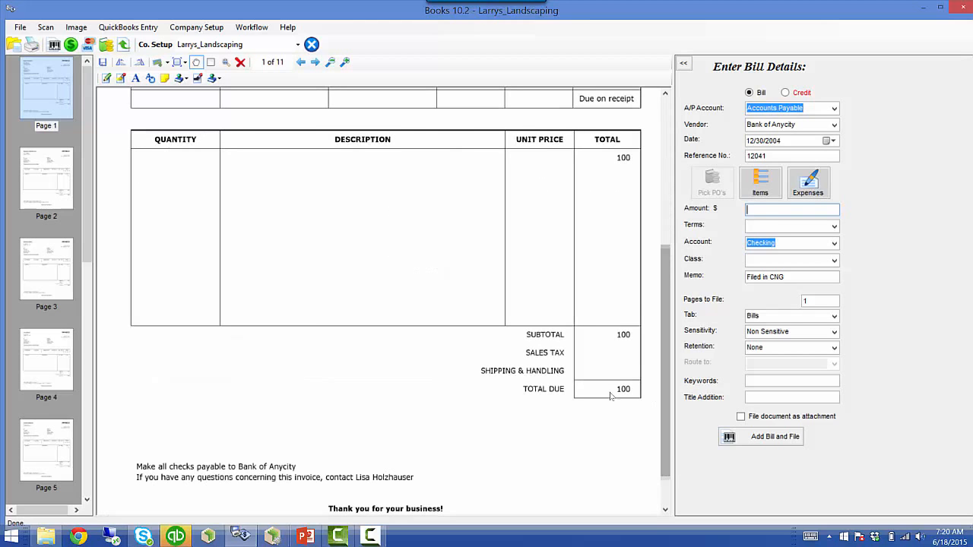
pyautogui.write('100')
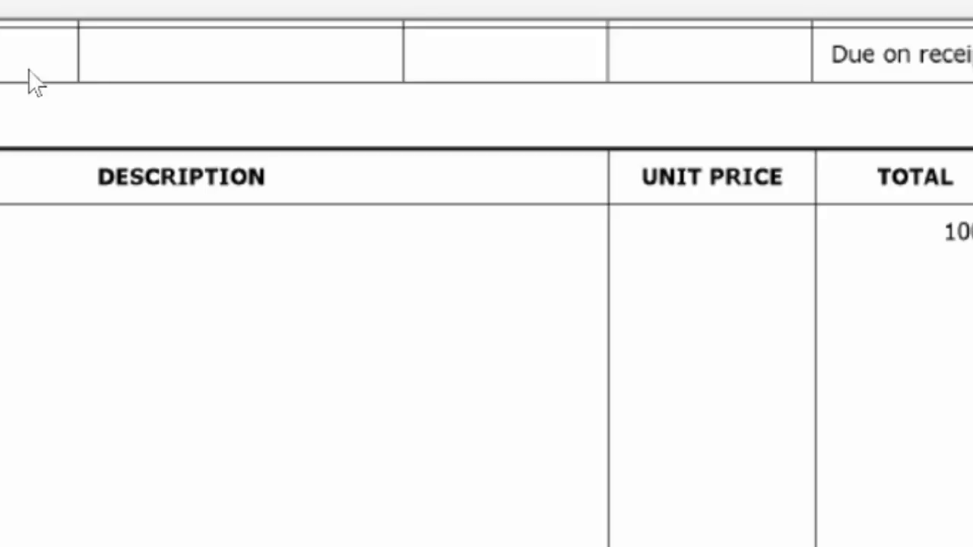
pyautogui.click(939, 225)
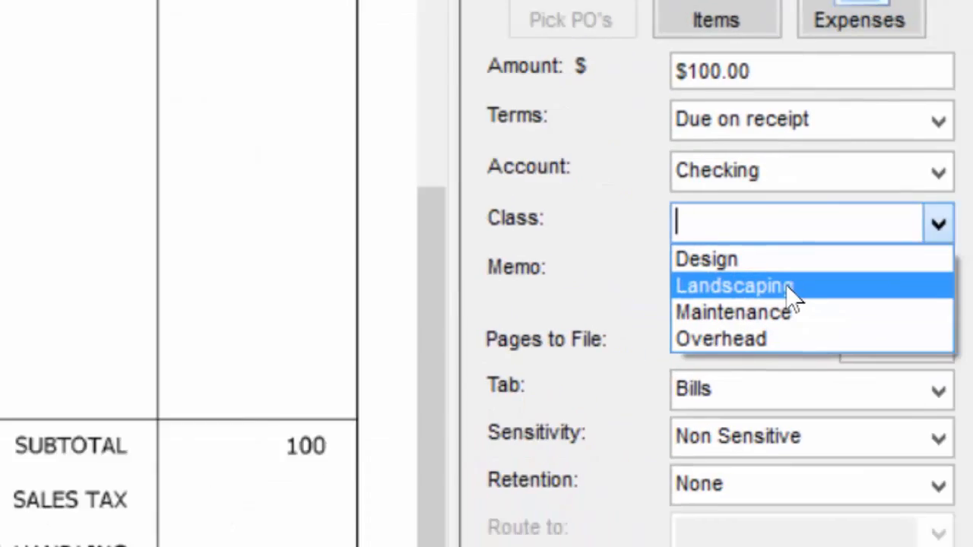
pyautogui.click(789, 288)
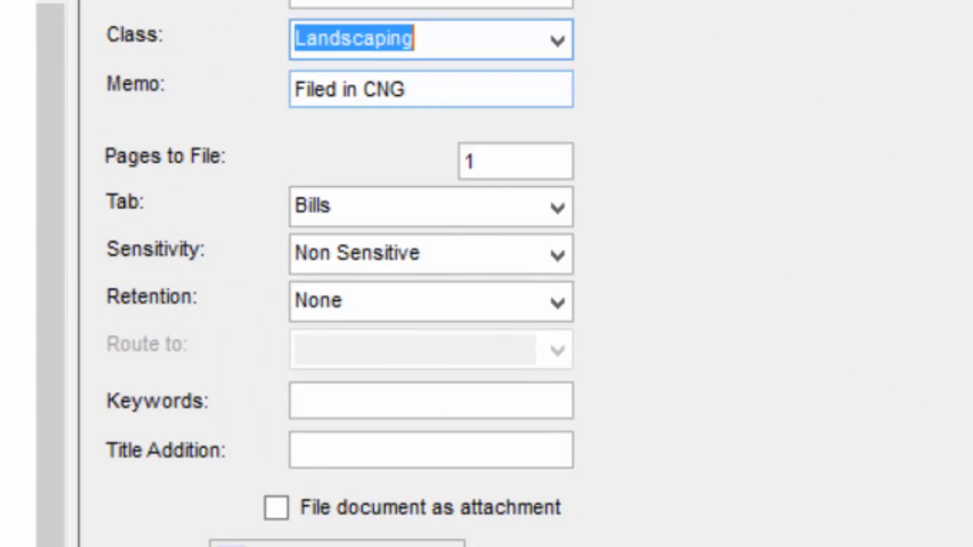
# - Add the memo 'Filed in SAFE' and set Pages to File to 2
pyautogui.press('Tab')
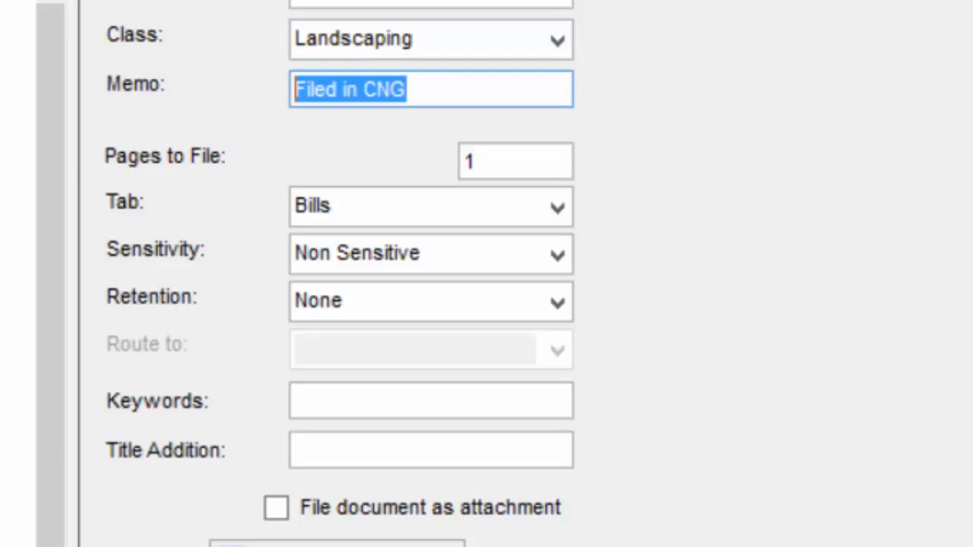
pyautogui.write('Filed in SAFE')
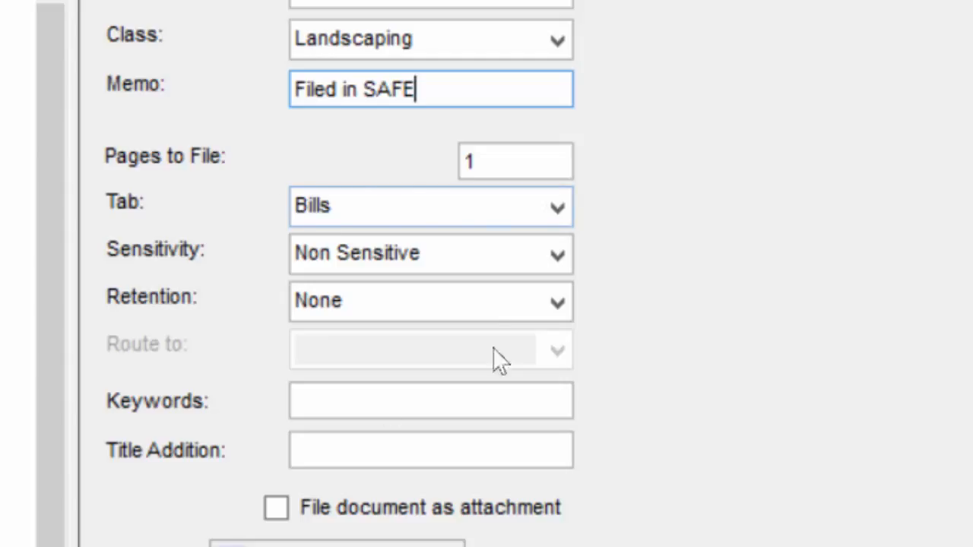
pyautogui.click(491, 168)
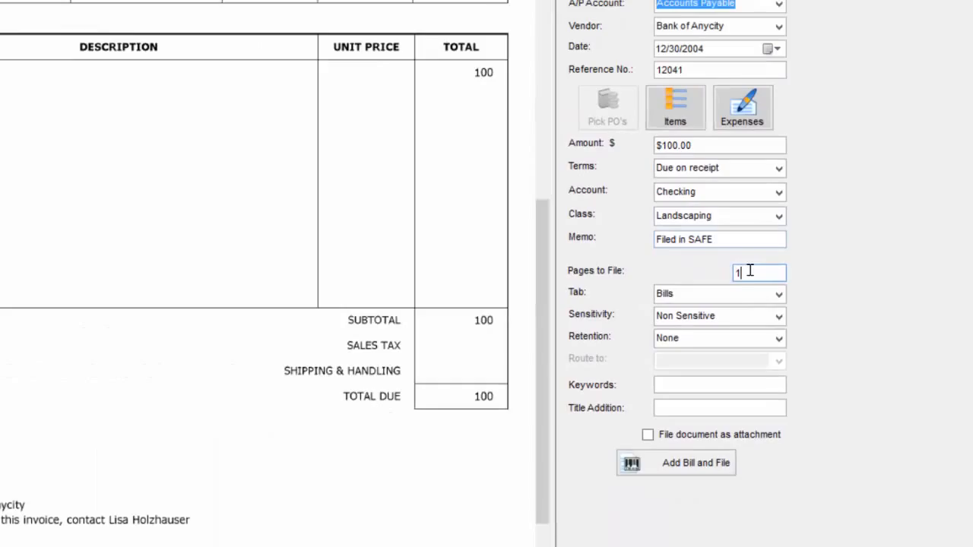
pyautogui.moveTo(585, 203); pyautogui.dragTo(550, 210)
pyautogui.write('2')
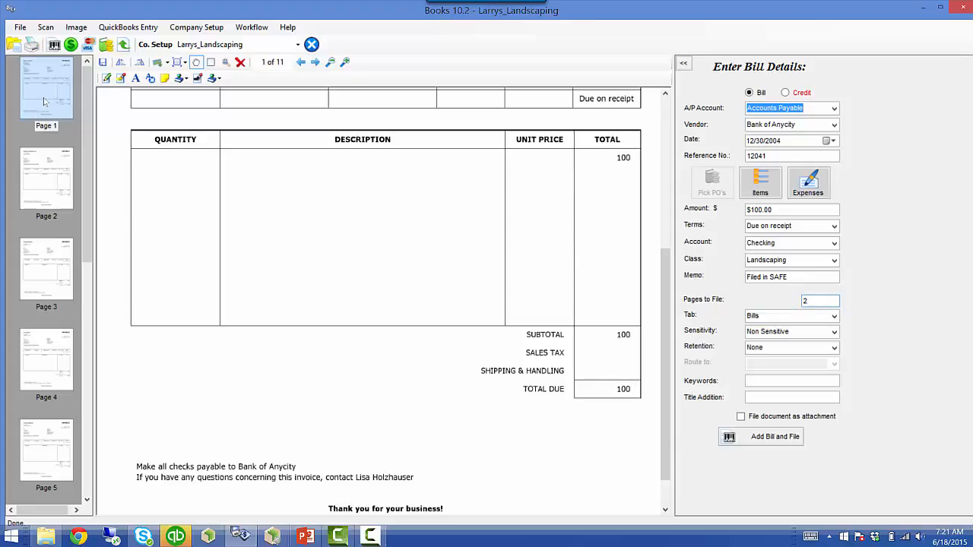
pyautogui.press('BackSpace')
pyautogui.write('1')
pyautogui.click(834, 317)
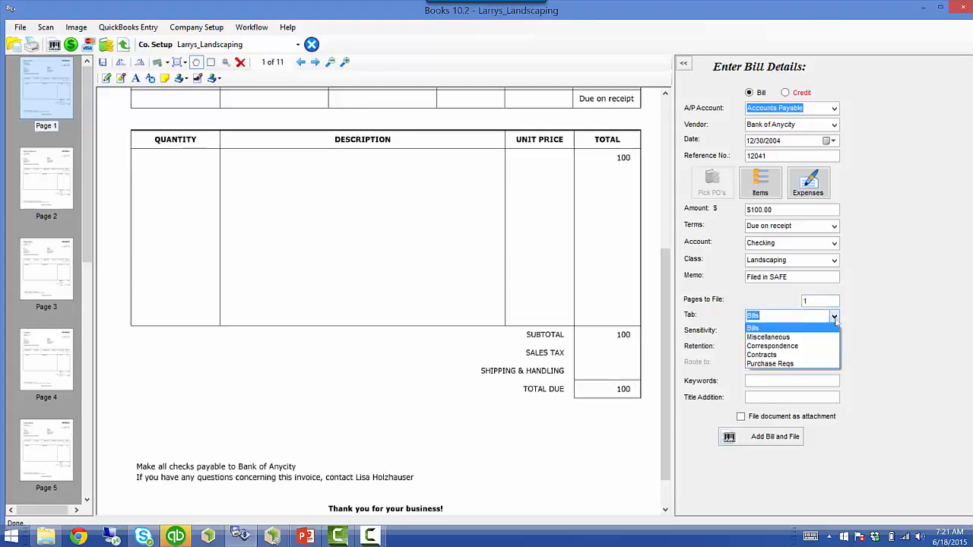
pyautogui.click(834, 319)
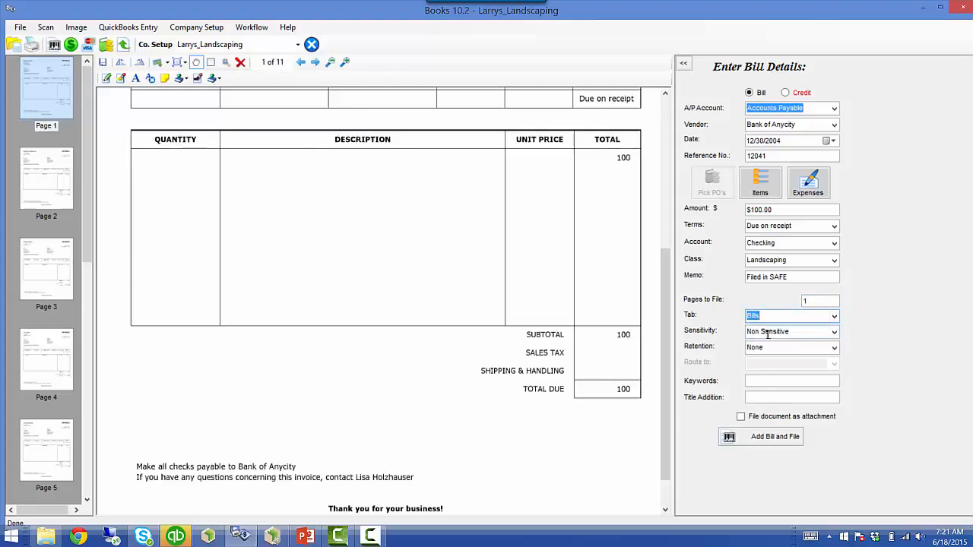
pyautogui.click(749, 385)
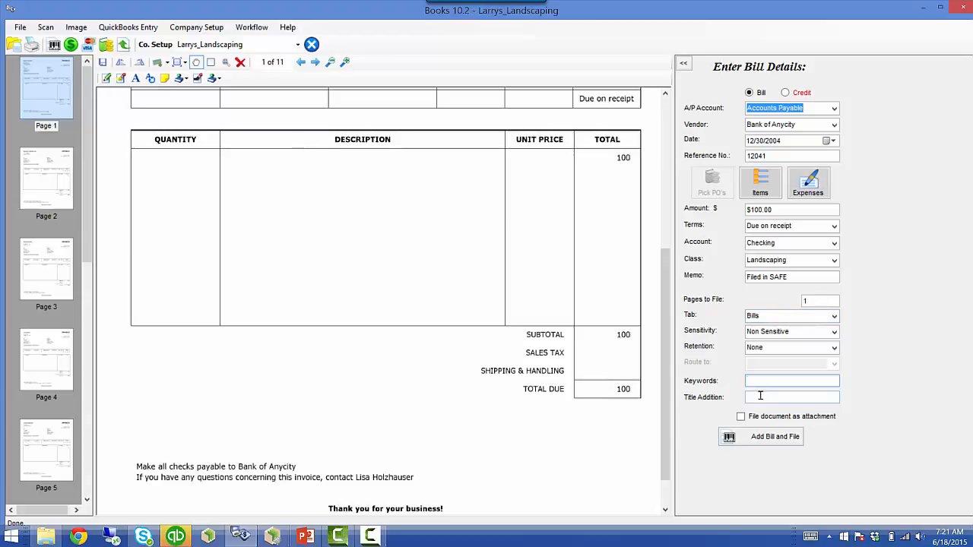
pyautogui.press('Tab')
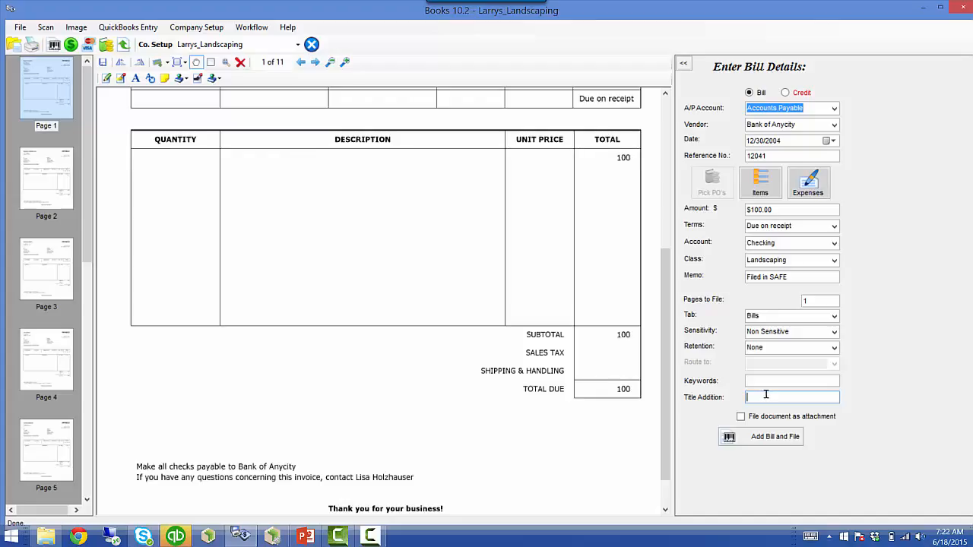
# - Add bill #12041 to QuickBooks and file it in SAFE, accepting the duplicate warning
pyautogui.click(750, 443)
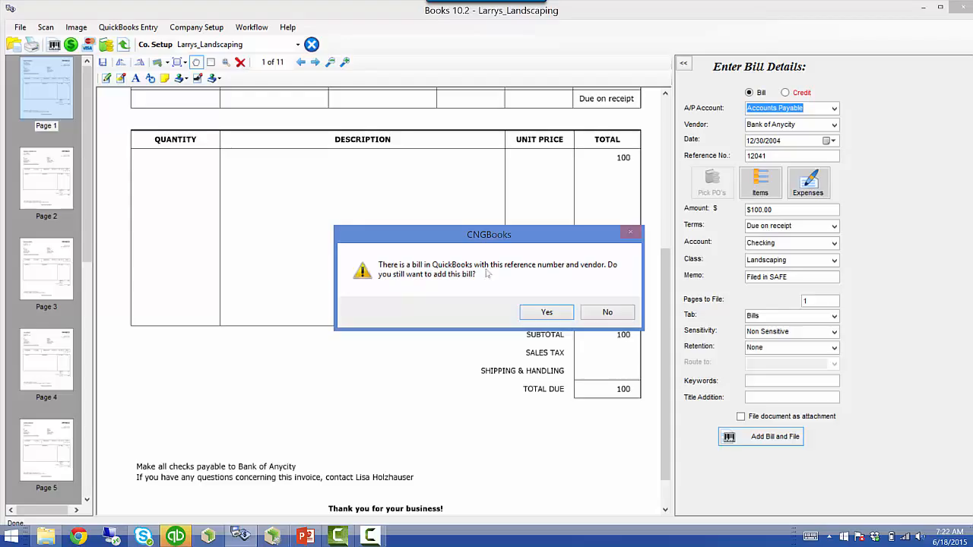
pyautogui.click(530, 315)
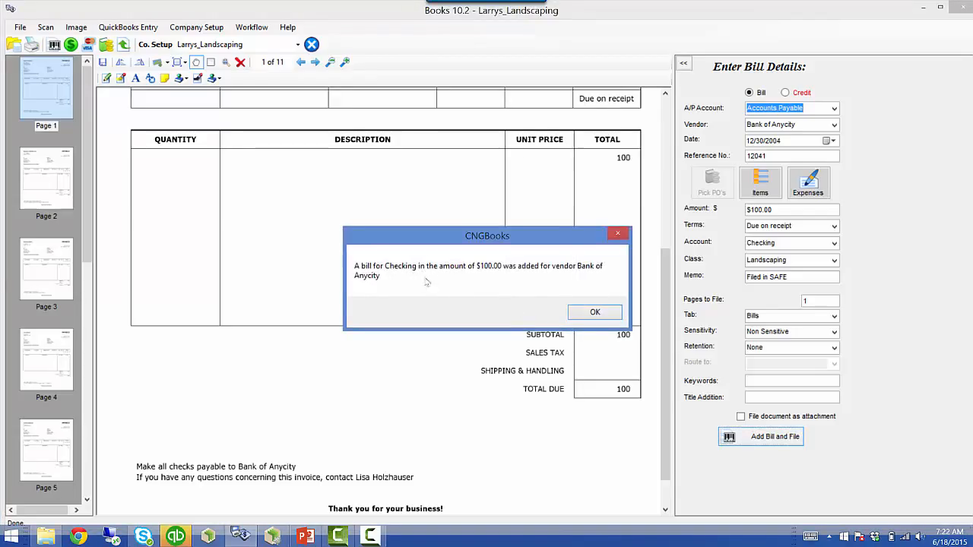
pyautogui.click(579, 312)
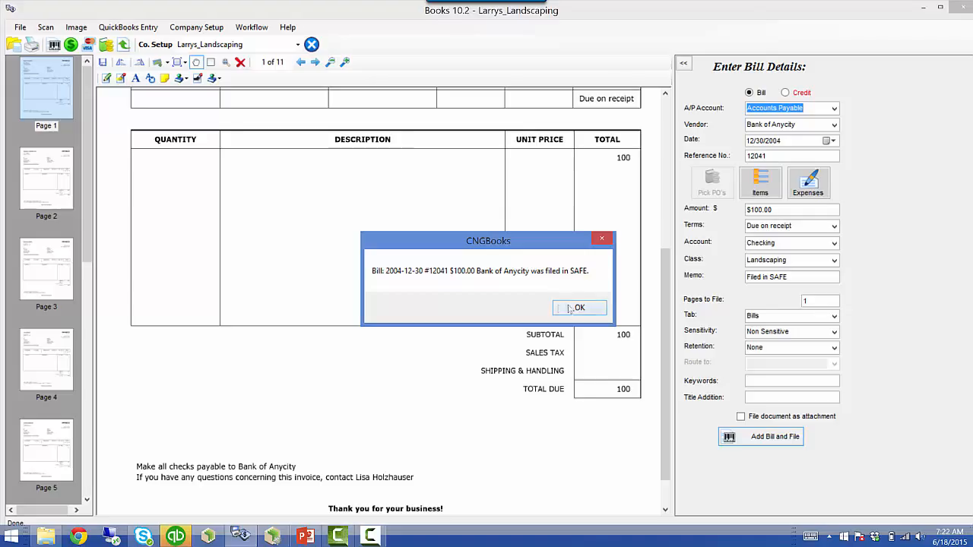
pyautogui.press('Return')
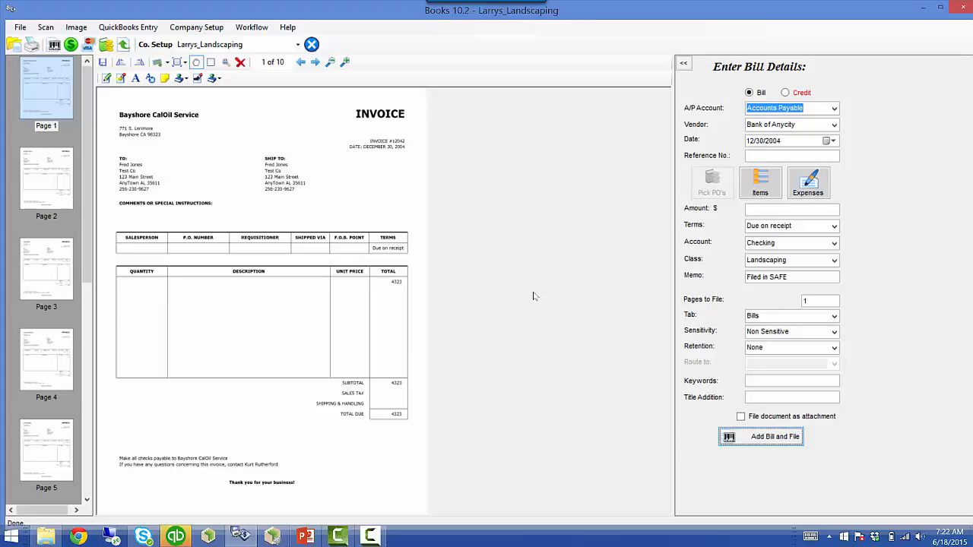
pyautogui.click(208, 536)
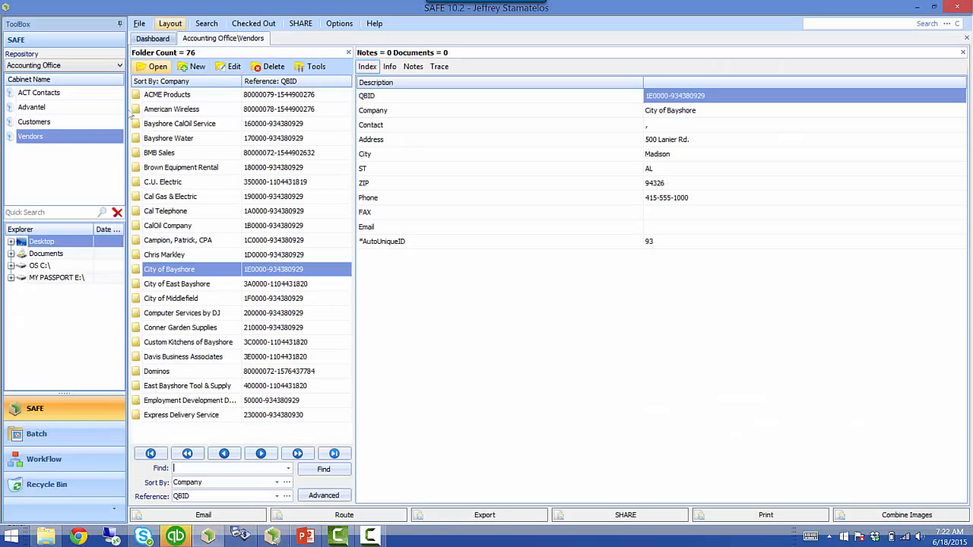
# - Refresh the Vendors cabinet folder list and open the Bank of Anycity folder
pyautogui.click(44, 138)
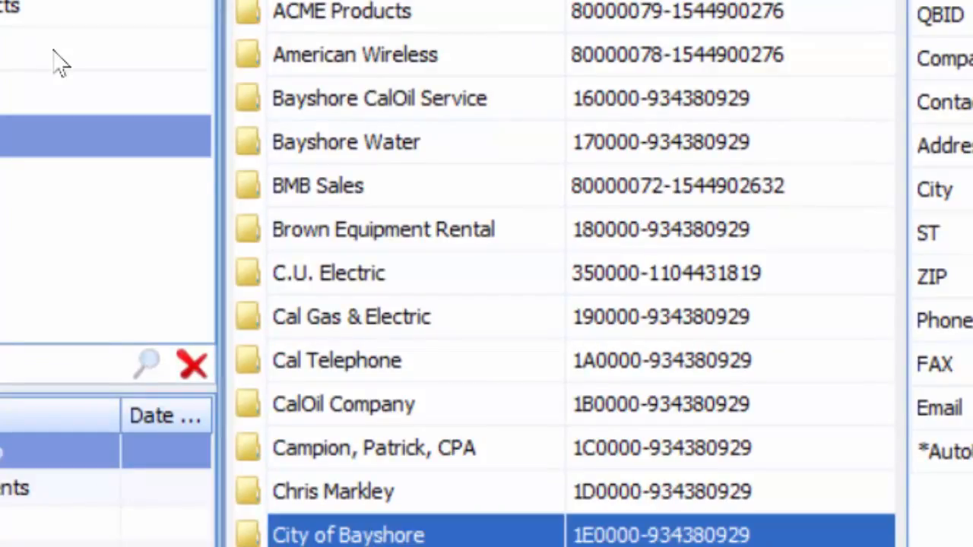
pyautogui.hotkey('alt', 'Tab')
pyautogui.doubleClick(371, 528)
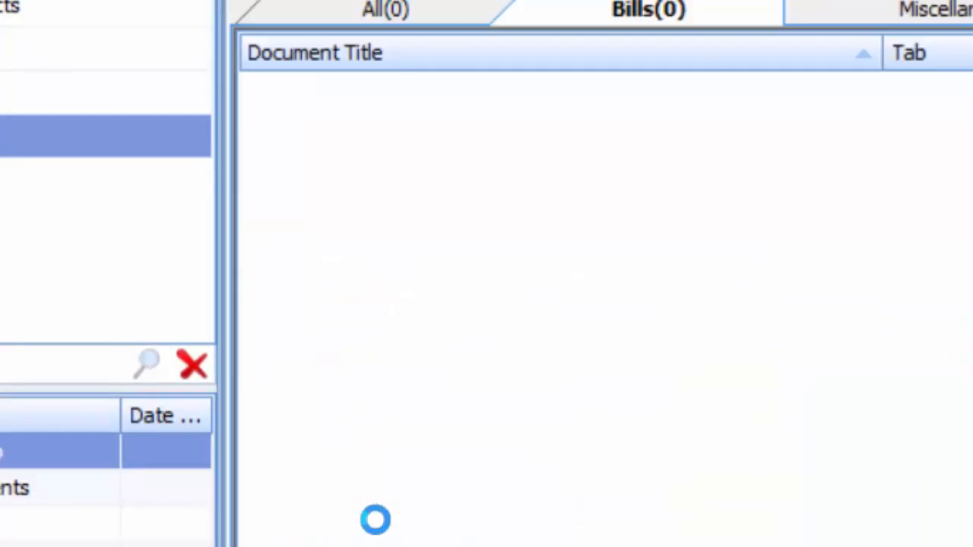
pyautogui.click(537, 544)
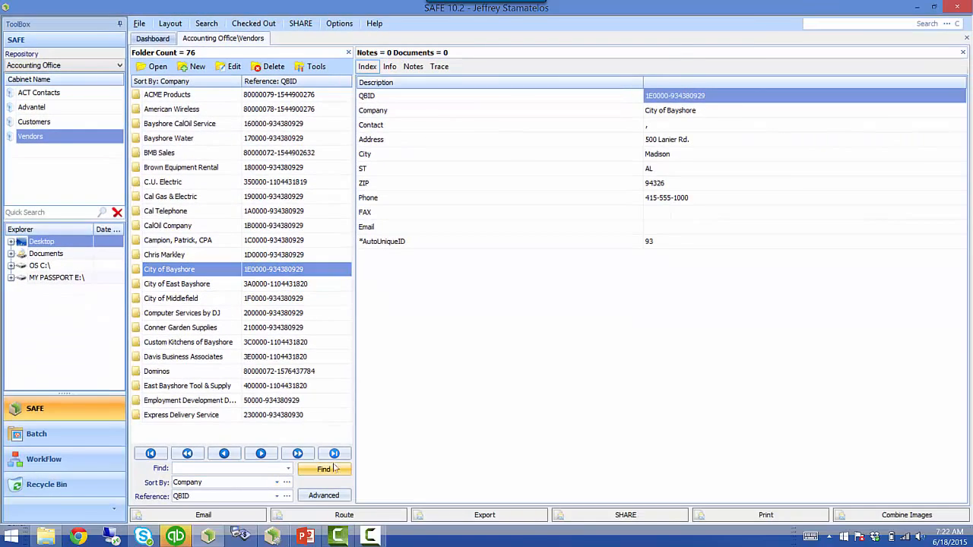
pyautogui.click(333, 469)
pyautogui.click(190, 125)
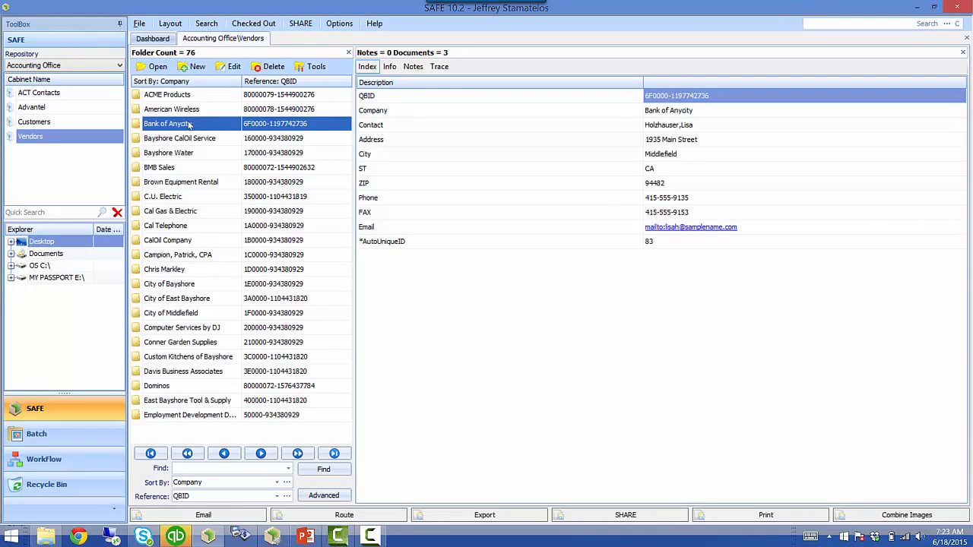
pyautogui.doubleClick(171, 124)
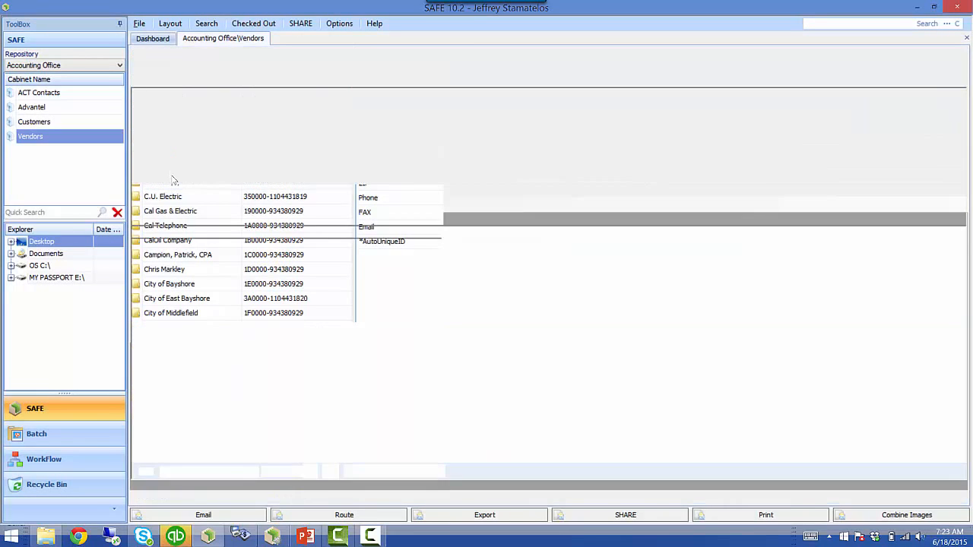
# - Preview the filed bill 2004-12-30 #12041 $100.00, then switch to QuickBooks
pyautogui.click(179, 128)
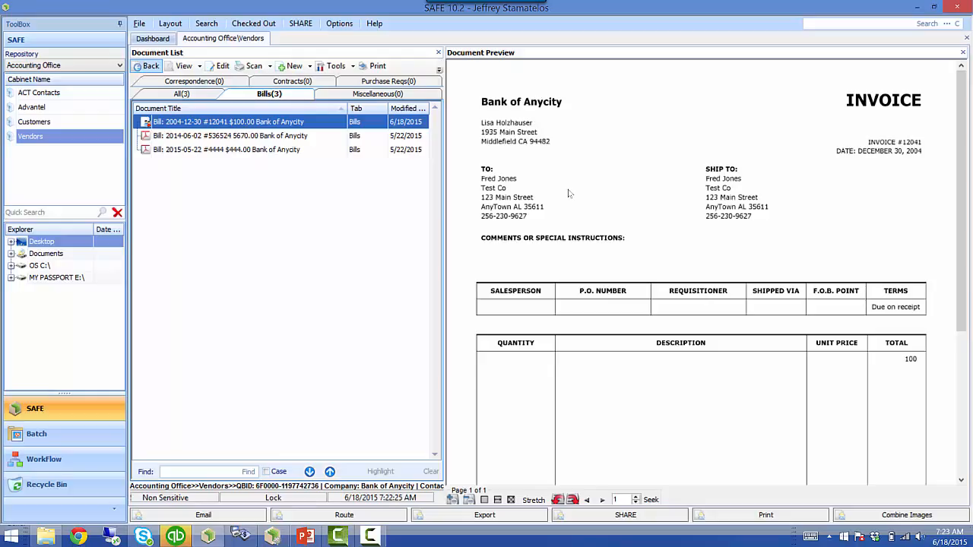
pyautogui.click(162, 542)
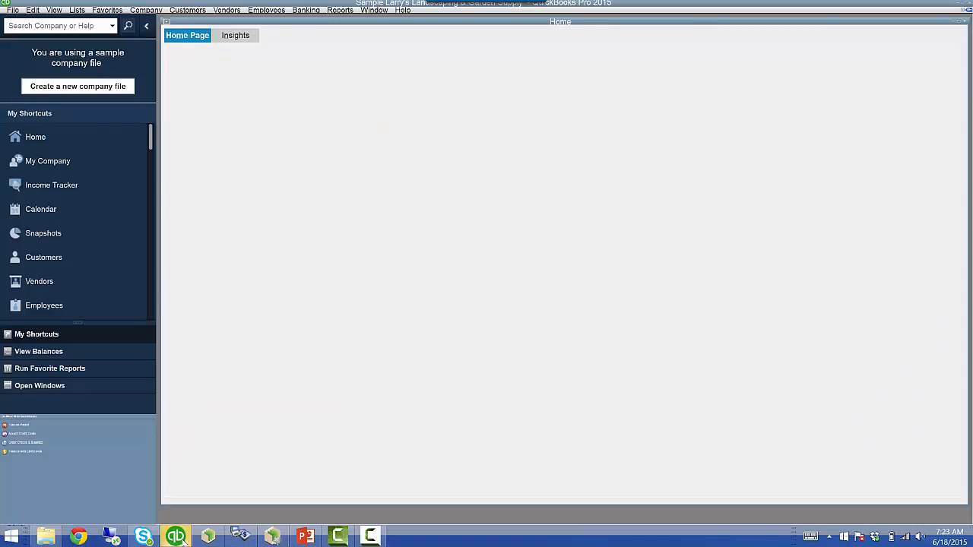
# - Open Bank of Anycity's bill 12041 from the Vendor Center
pyautogui.click(64, 273)
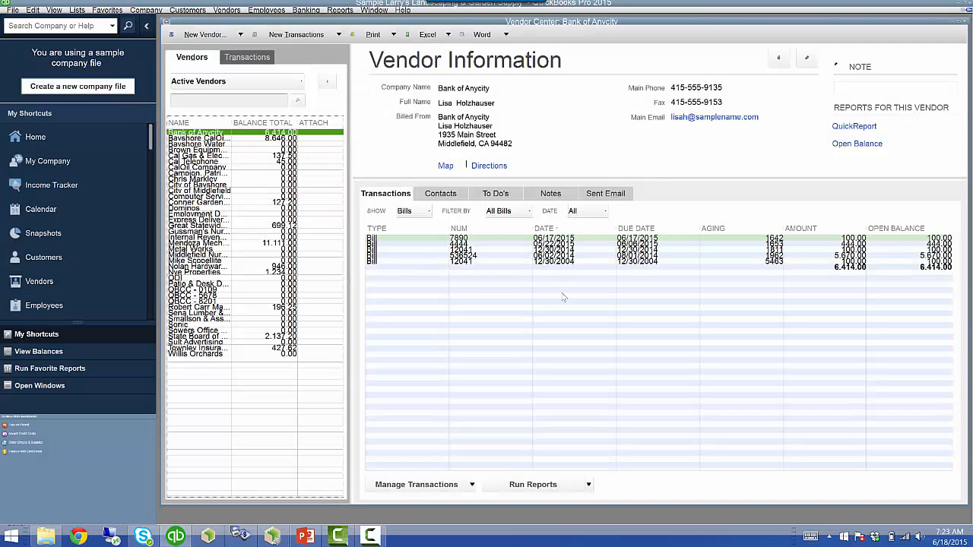
pyautogui.click(469, 250)
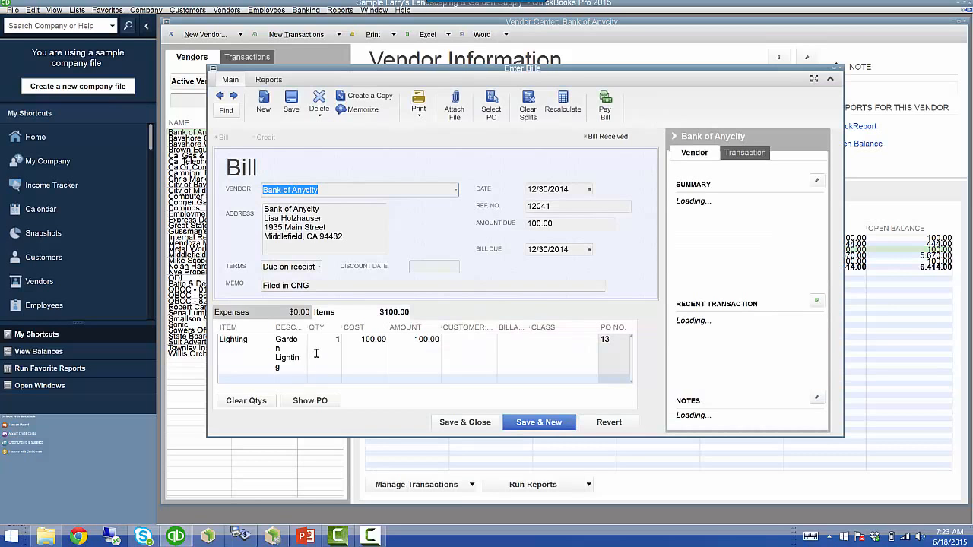
# - Check the other 12041 bill's 'Filed in SAFE' memo, then return to CNGBooks
pyautogui.click(839, 68)
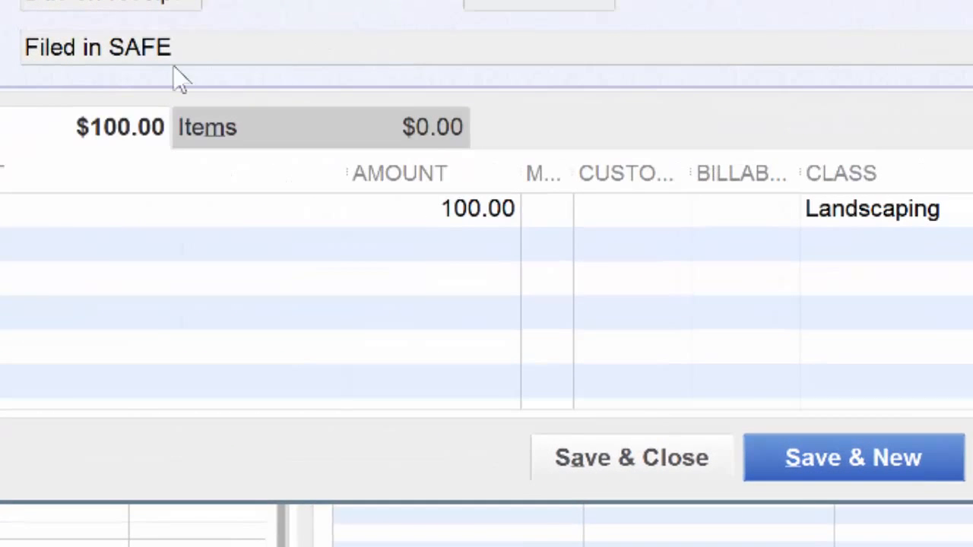
pyautogui.click(214, 50)
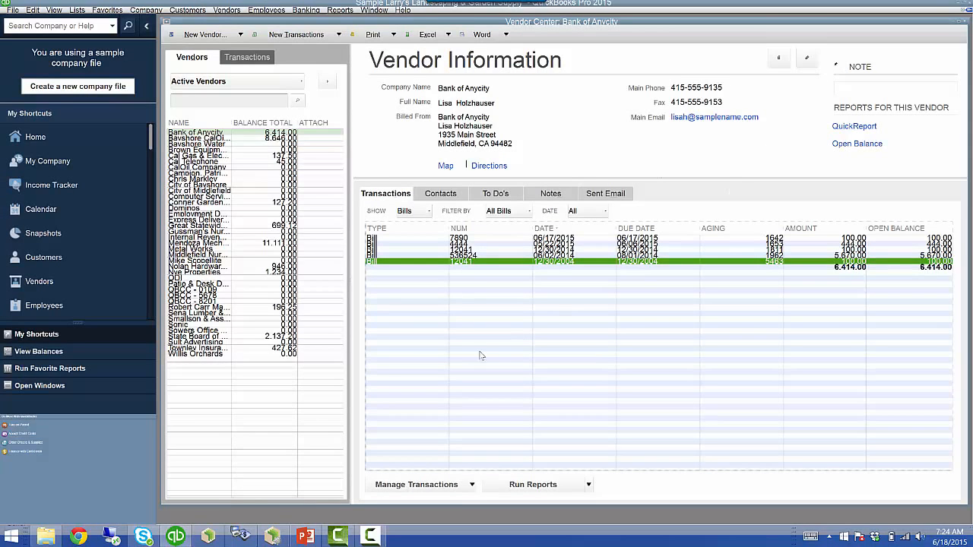
pyautogui.click(241, 536)
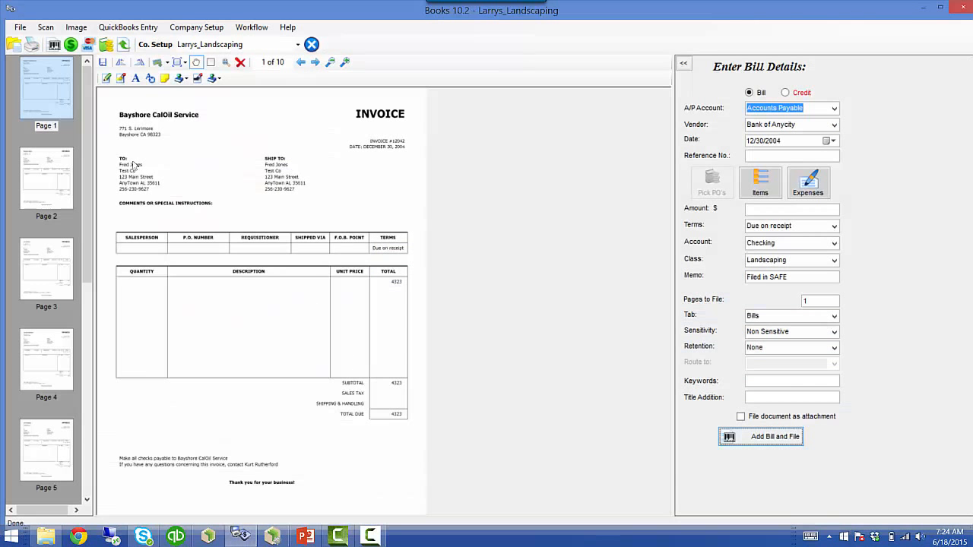
# - On page 1's bill, set vendor Bayshore CalOil Service and reference number 12345
pyautogui.click(15, 39)
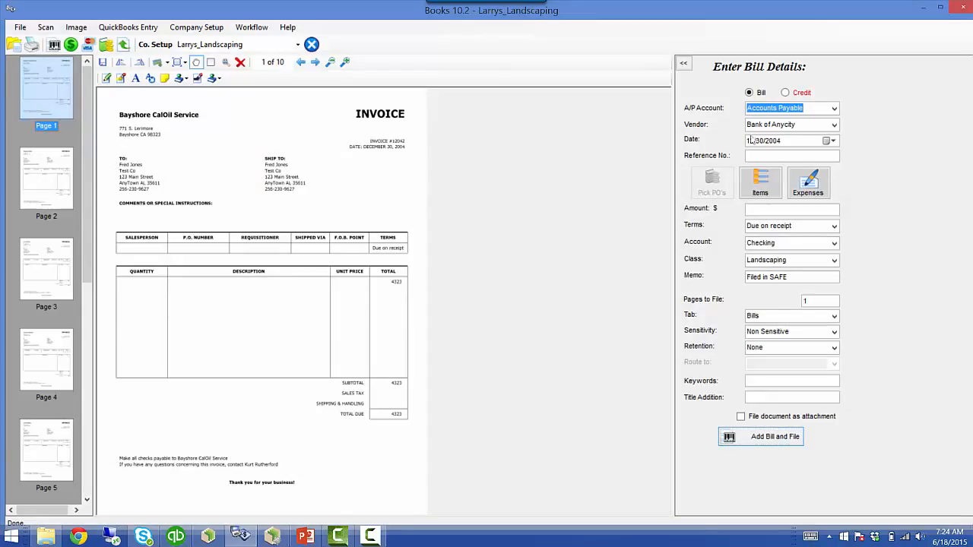
pyautogui.press('Tab')
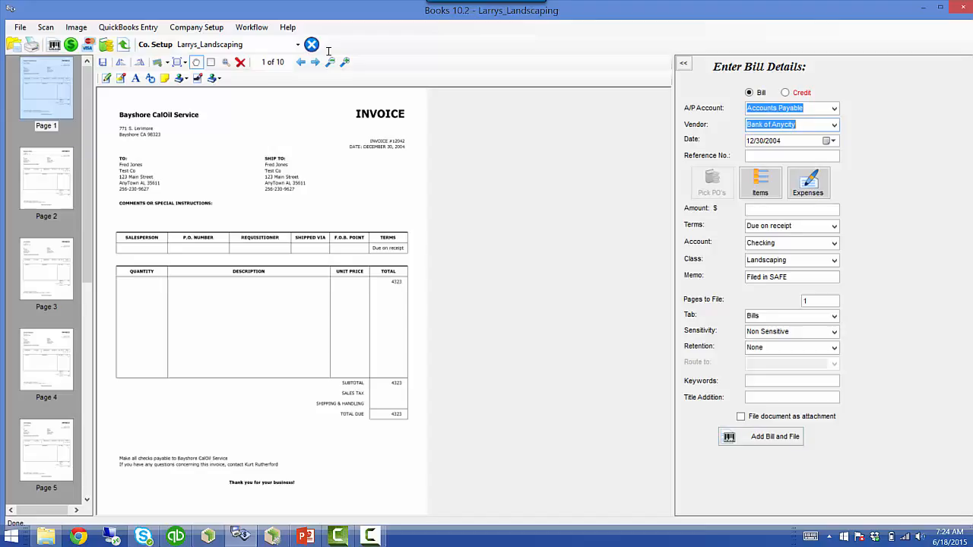
pyautogui.write('bayshore CalOil Service')
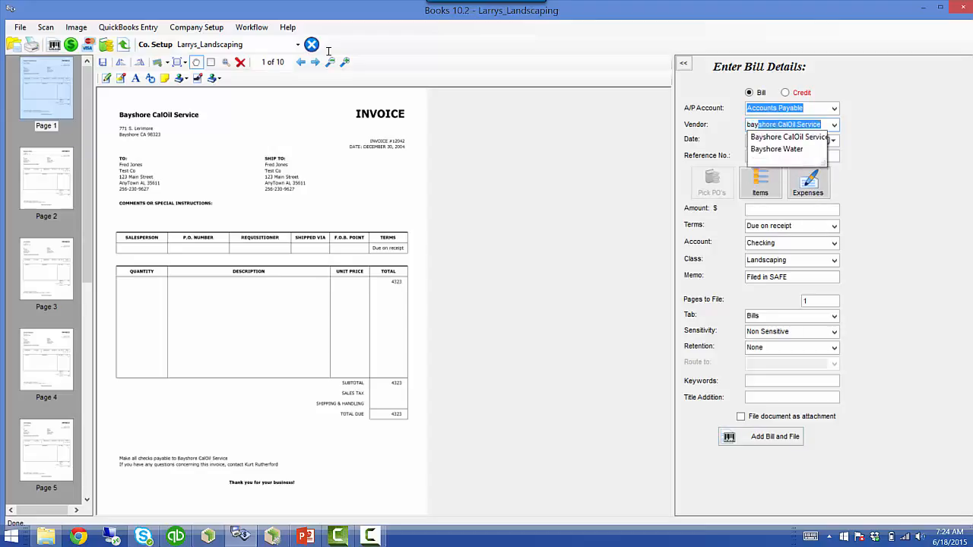
pyautogui.press('Return')
pyautogui.press('Tab')
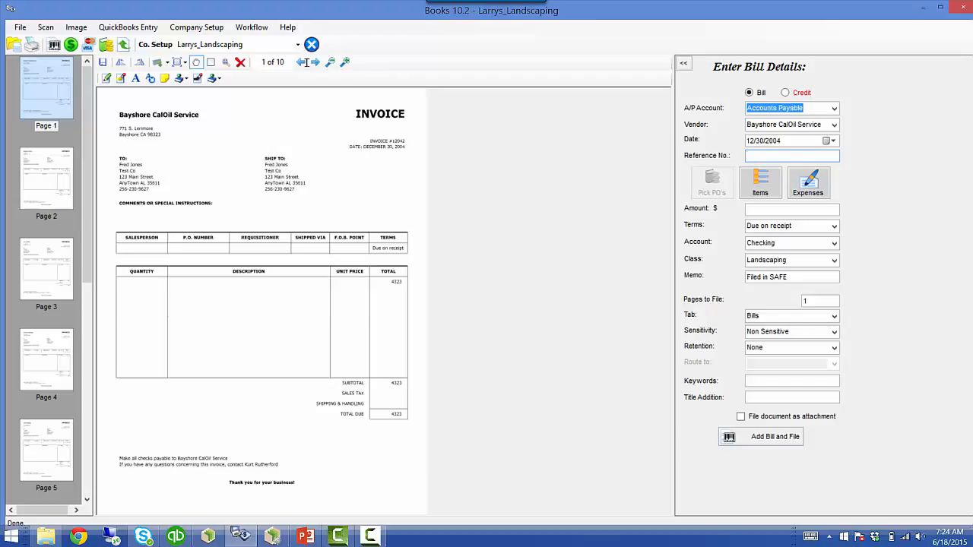
pyautogui.write('12345')
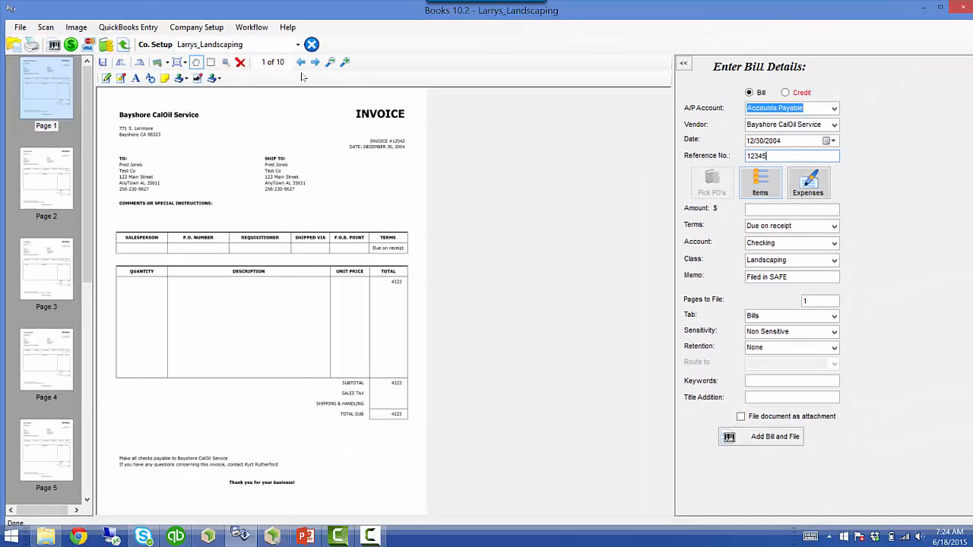
# - Enter a Citrus Trees line for Adam's Candy Shop: quantity 10, cost 40, class Landscaping
pyautogui.click(771, 143)
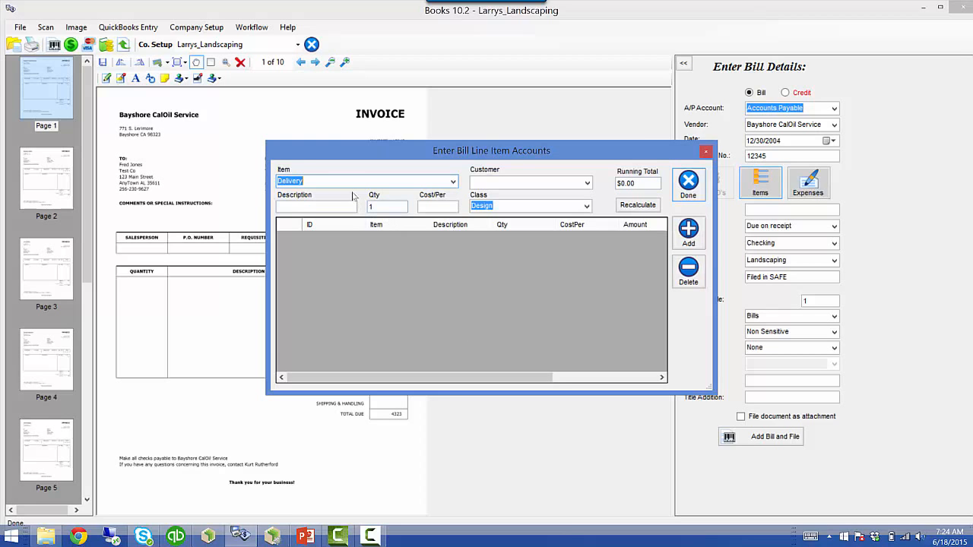
pyautogui.click(453, 181)
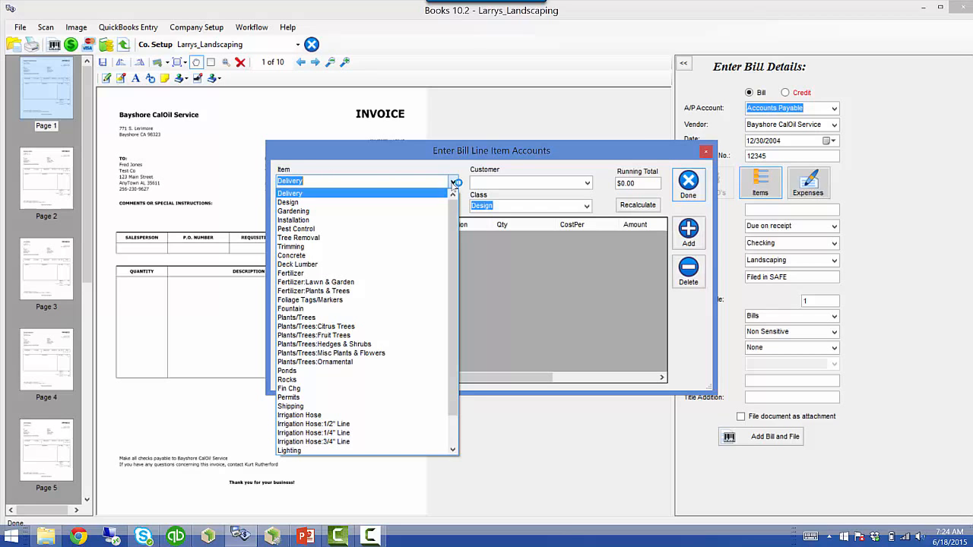
pyautogui.click(342, 326)
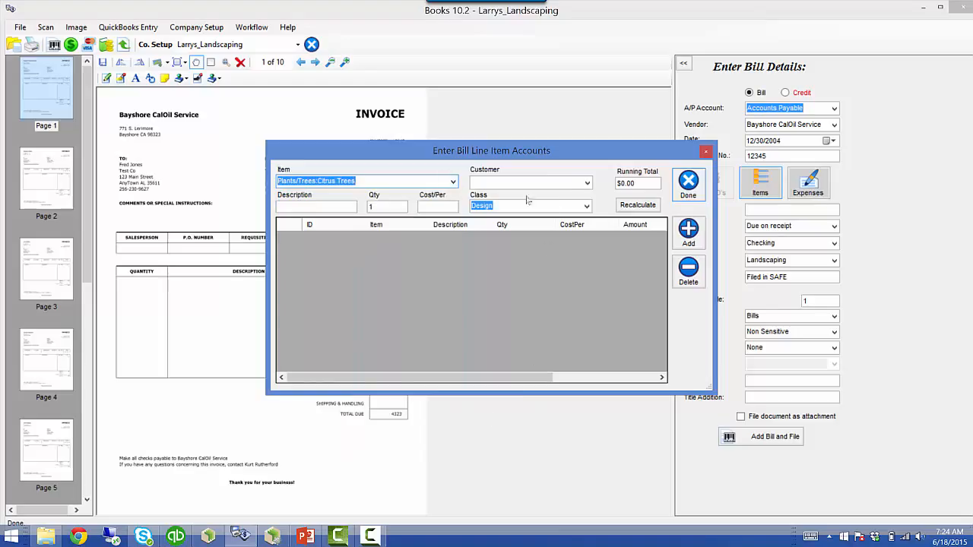
pyautogui.click(587, 183)
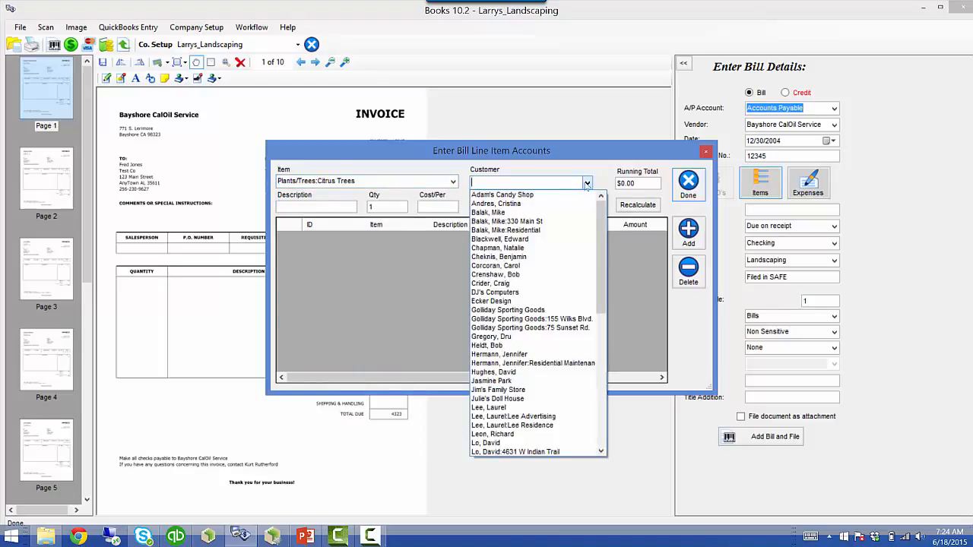
pyautogui.click(506, 195)
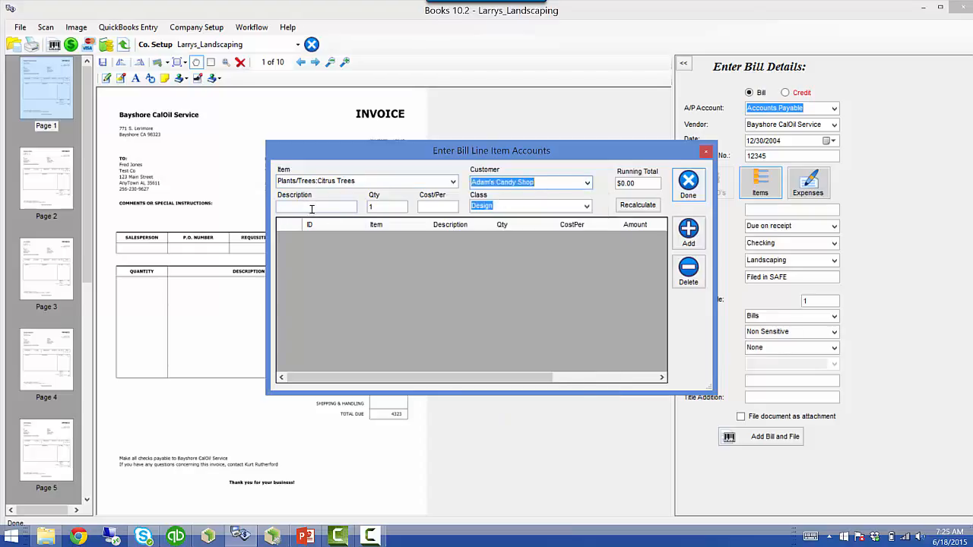
pyautogui.click(394, 207)
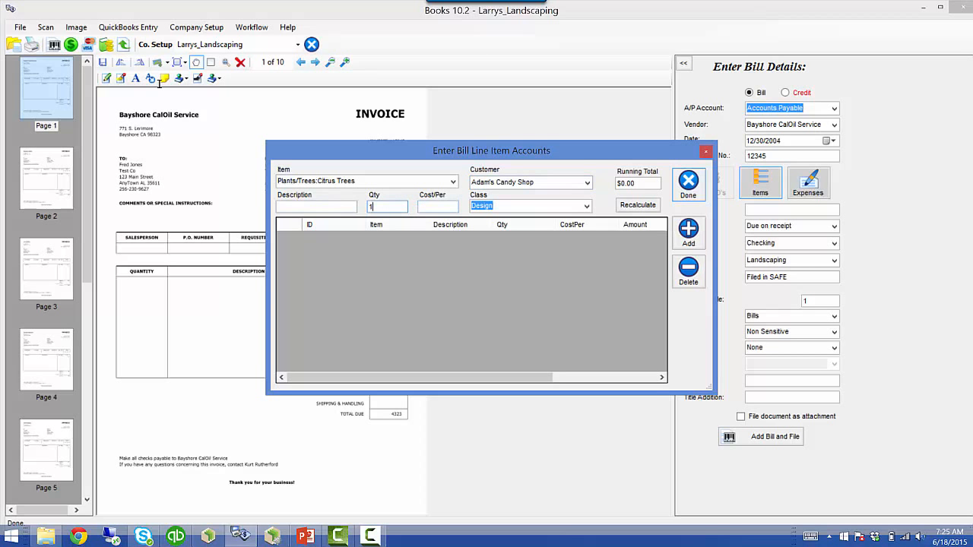
pyautogui.moveTo(395, 208); pyautogui.dragTo(315, 207)
pyautogui.write('0')
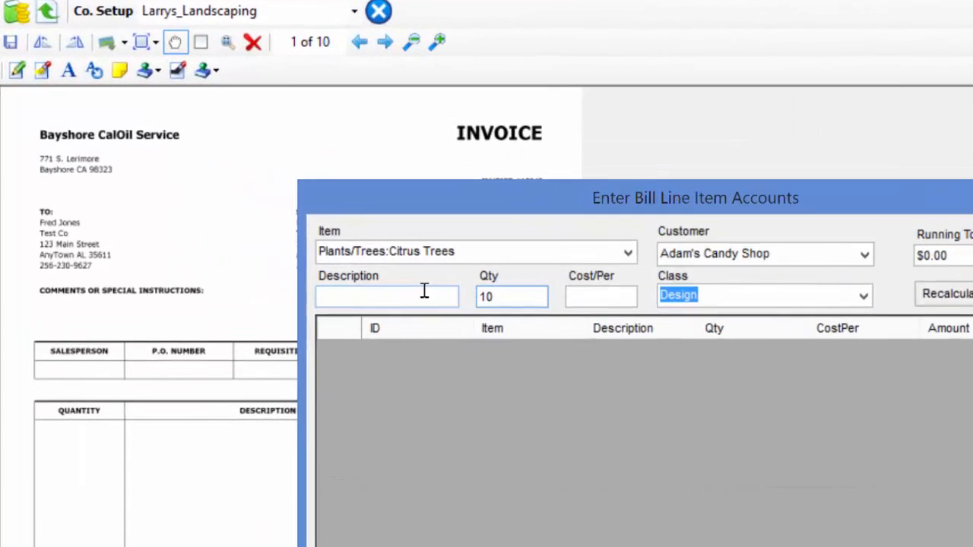
pyautogui.click(421, 206)
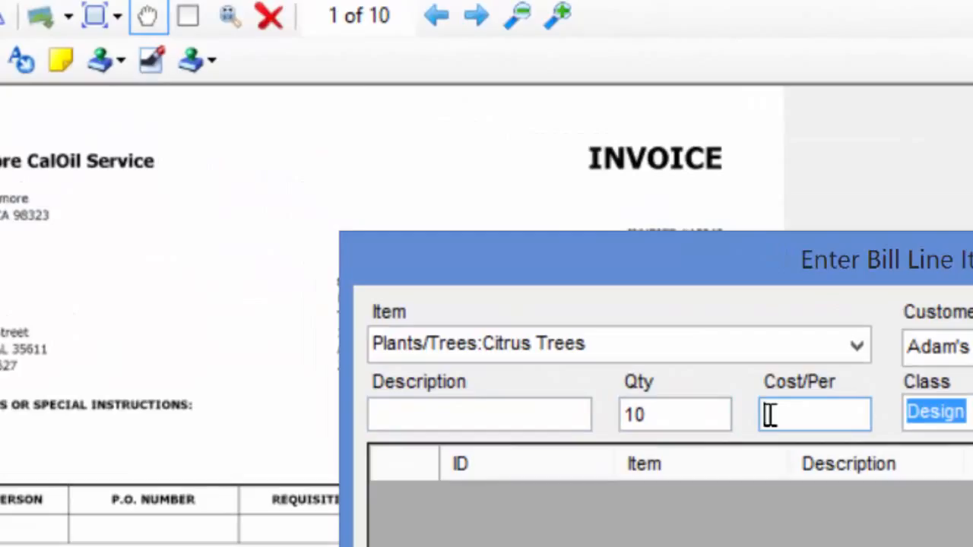
pyautogui.write('40')
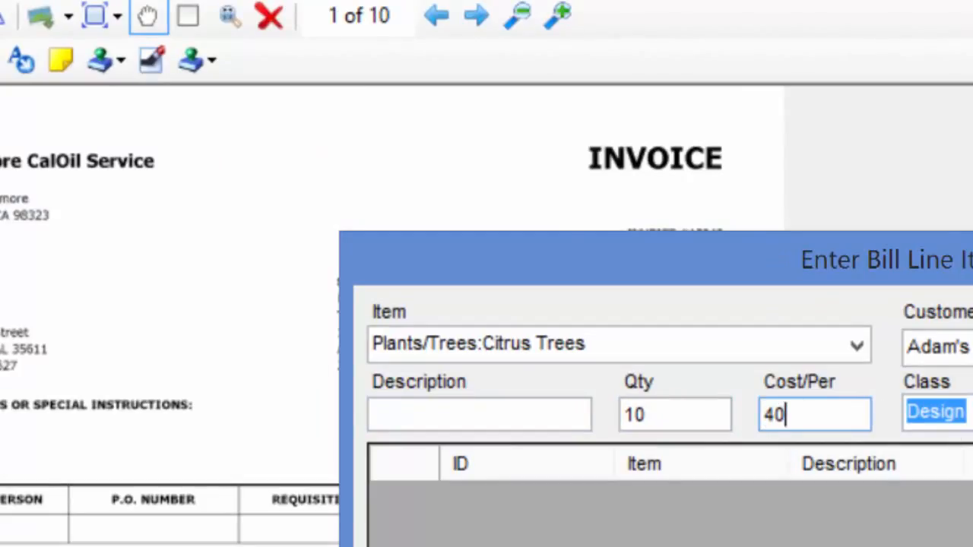
pyautogui.click(972, 413)
pyautogui.click(969, 470)
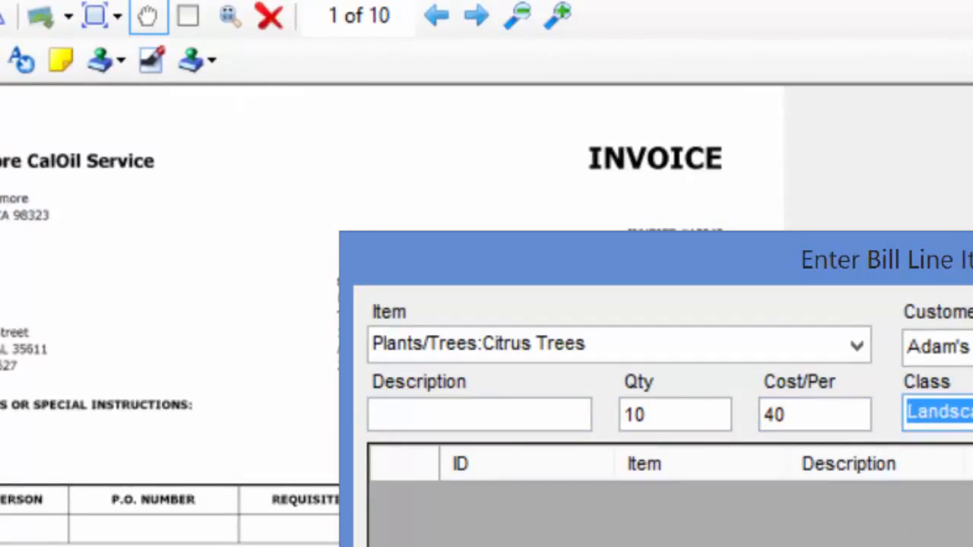
pyautogui.press('Return')
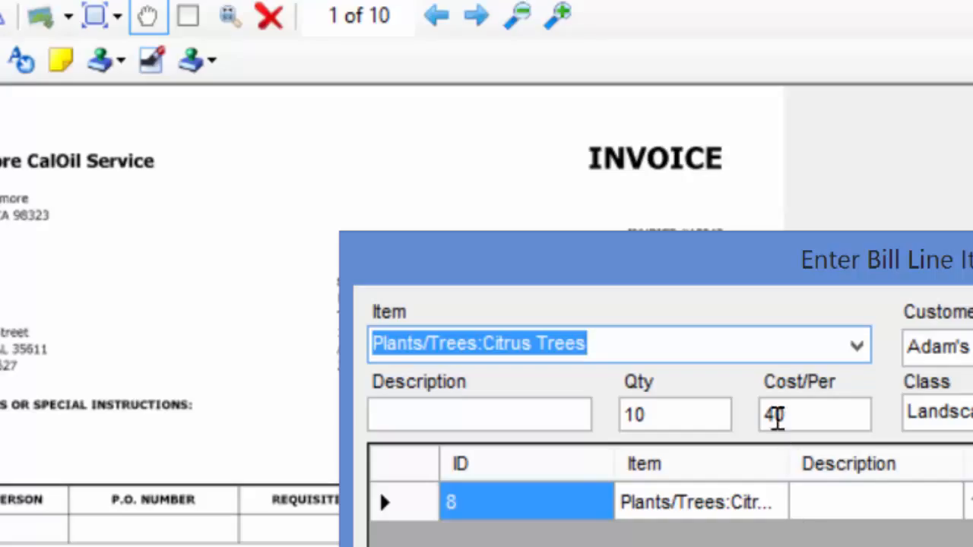
# - Add a Plants/Trees:Fruit Trees line at 50 per unit
pyautogui.click(856, 346)
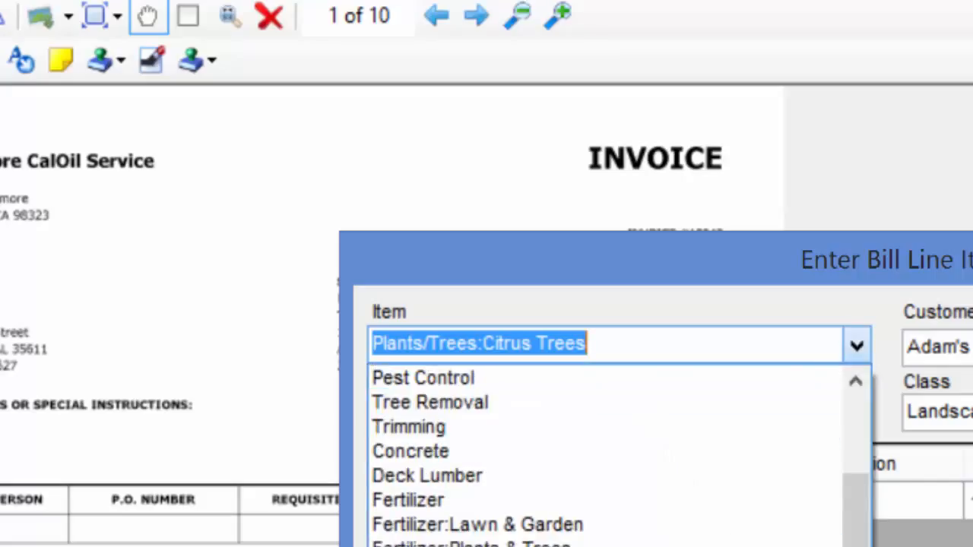
pyautogui.click(760, 546)
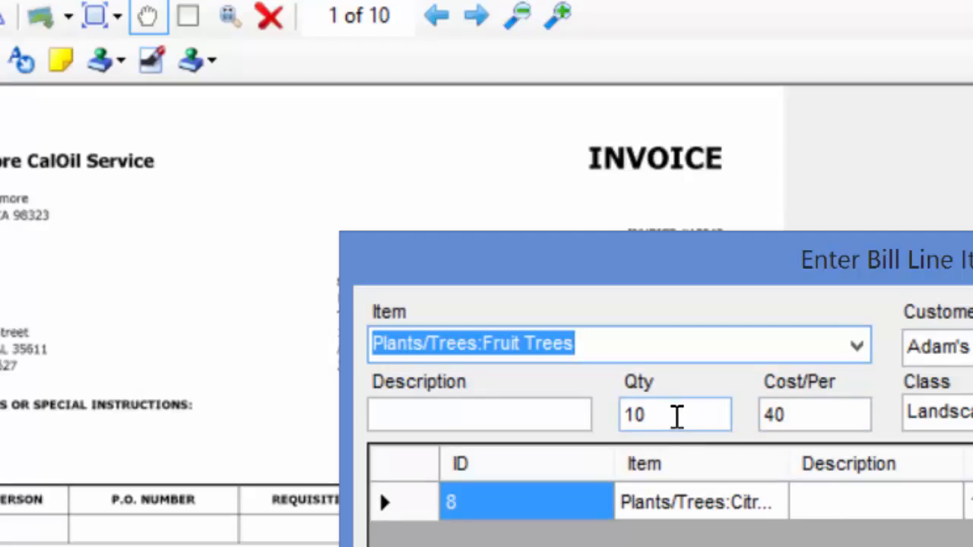
pyautogui.moveTo(784, 412); pyautogui.dragTo(701, 419)
pyautogui.write('50')
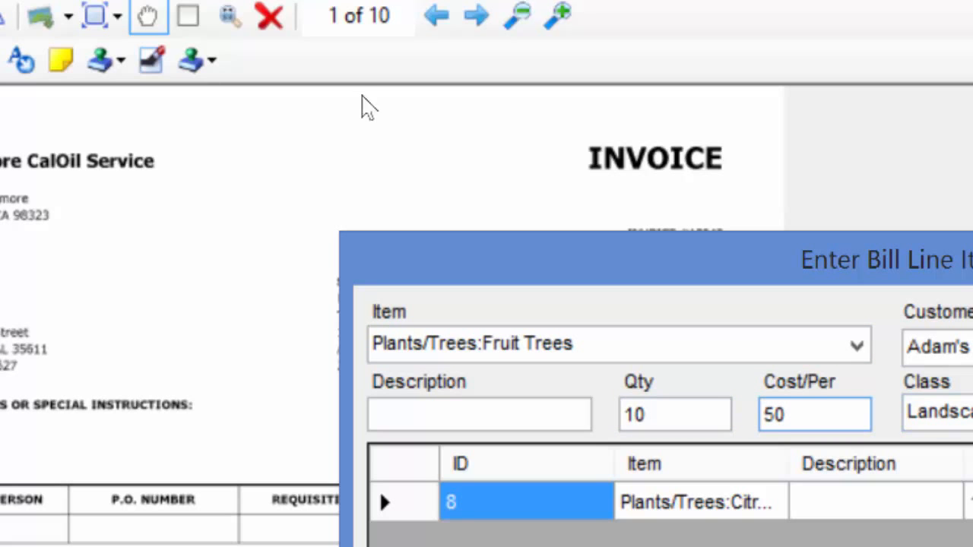
pyautogui.press('Return')
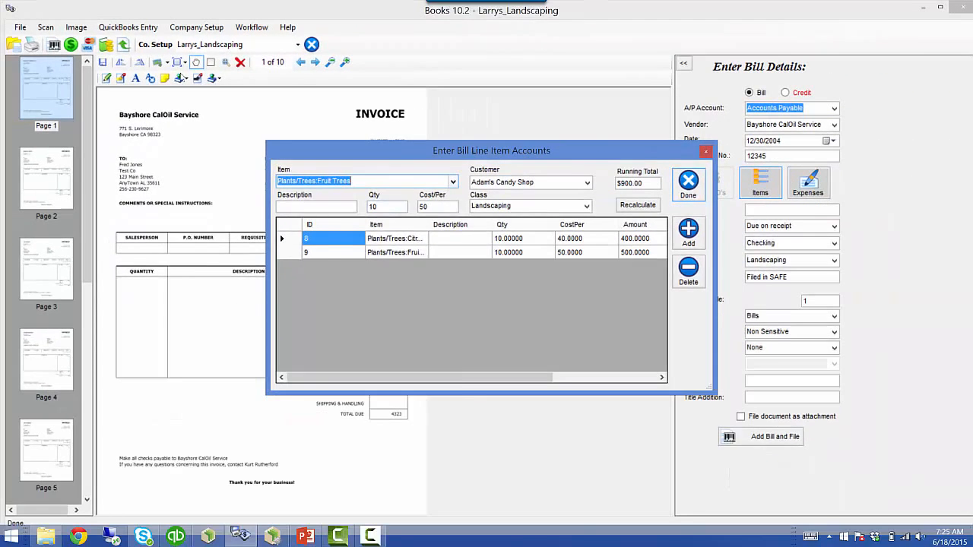
# - Add a Deck Lumber line with quantity 1 at 3000
pyautogui.click(453, 182)
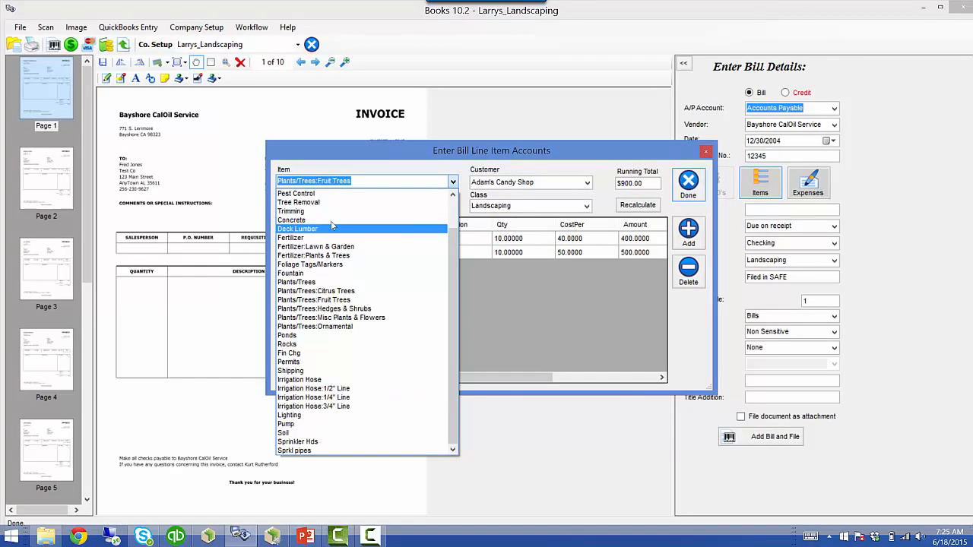
pyautogui.click(327, 230)
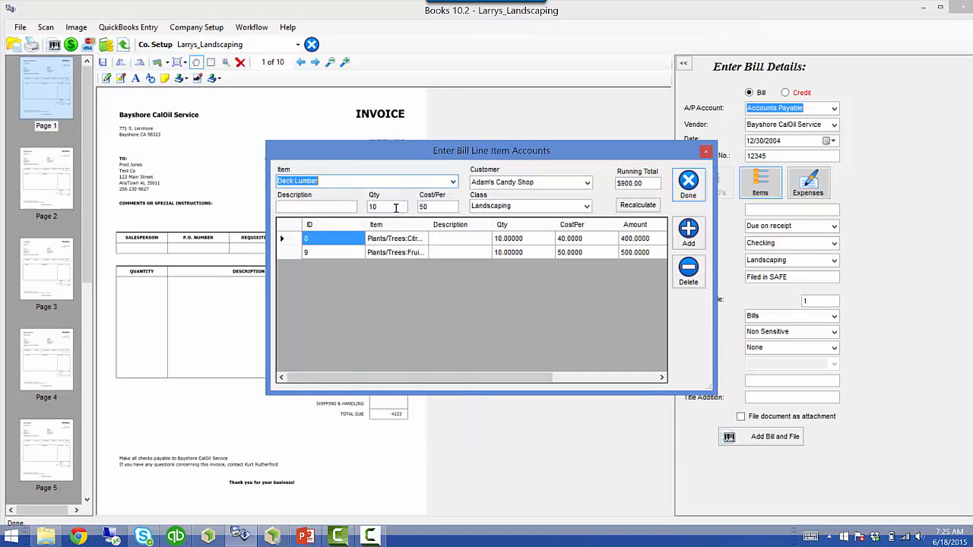
pyautogui.moveTo(439, 206); pyautogui.dragTo(396, 210)
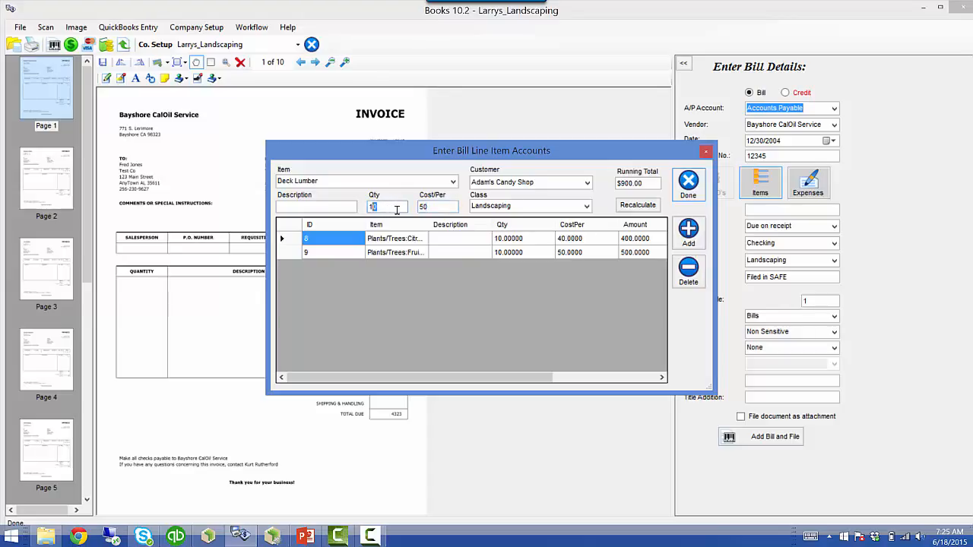
pyautogui.press('BackSpace')
pyautogui.press('Tab')
pyautogui.write('30')
pyautogui.click(687, 232)
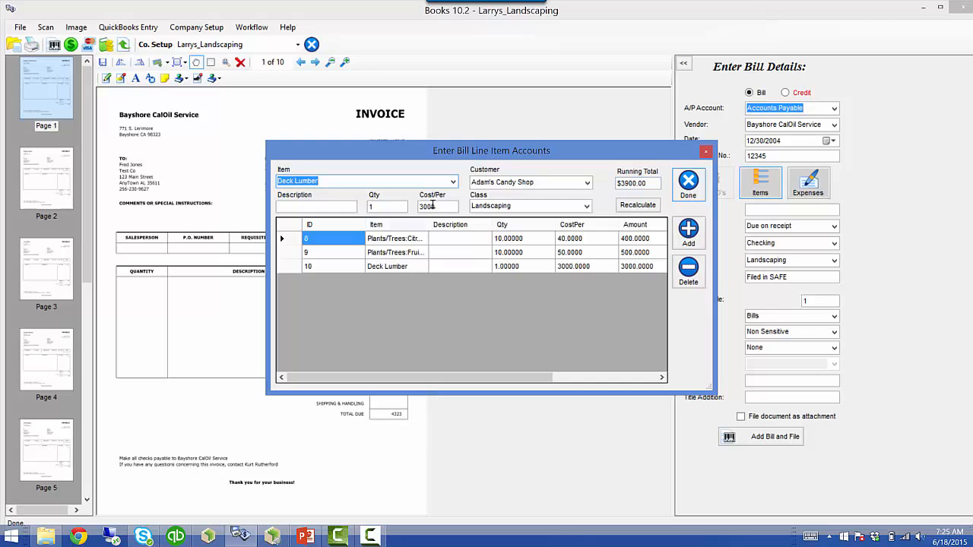
# - Add a Trimming line at 100
pyautogui.click(452, 182)
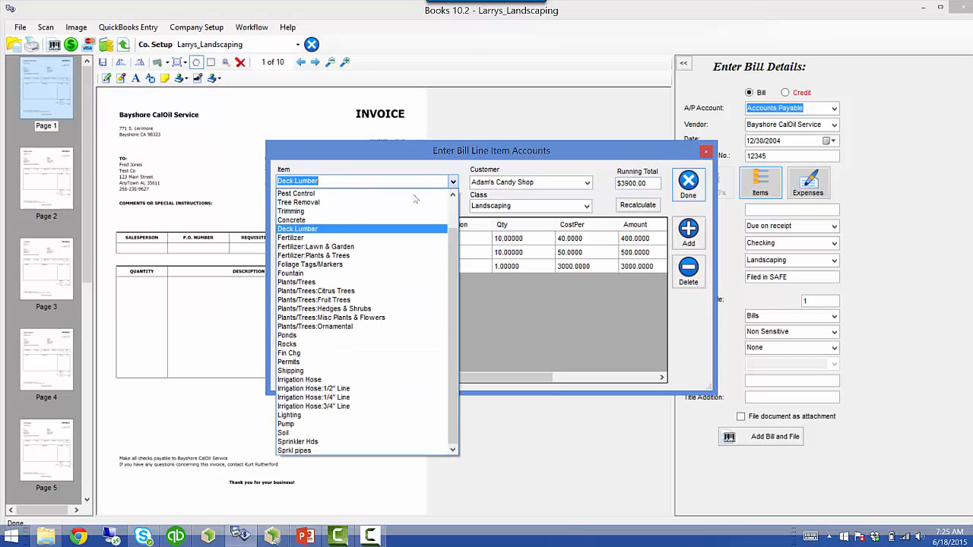
pyautogui.click(355, 211)
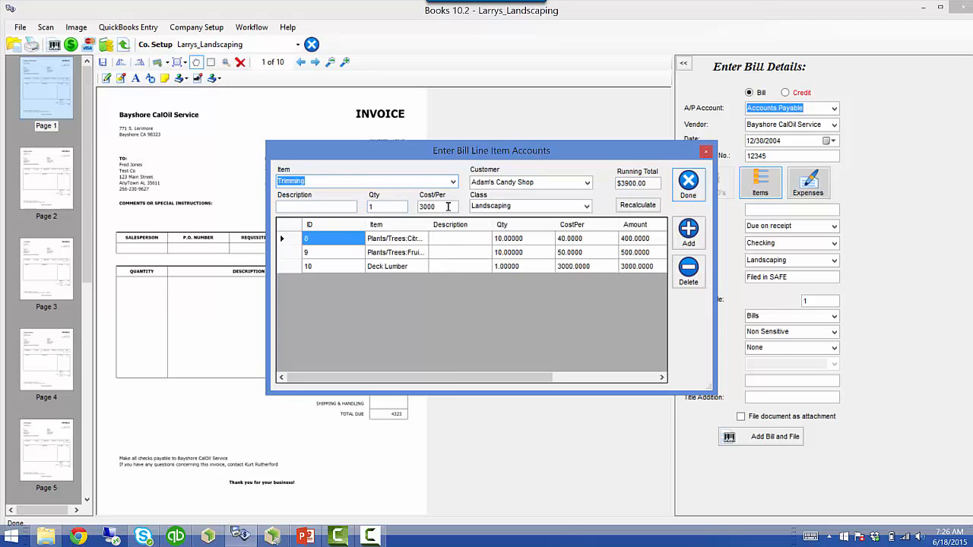
pyautogui.click(417, 207)
pyautogui.write('100')
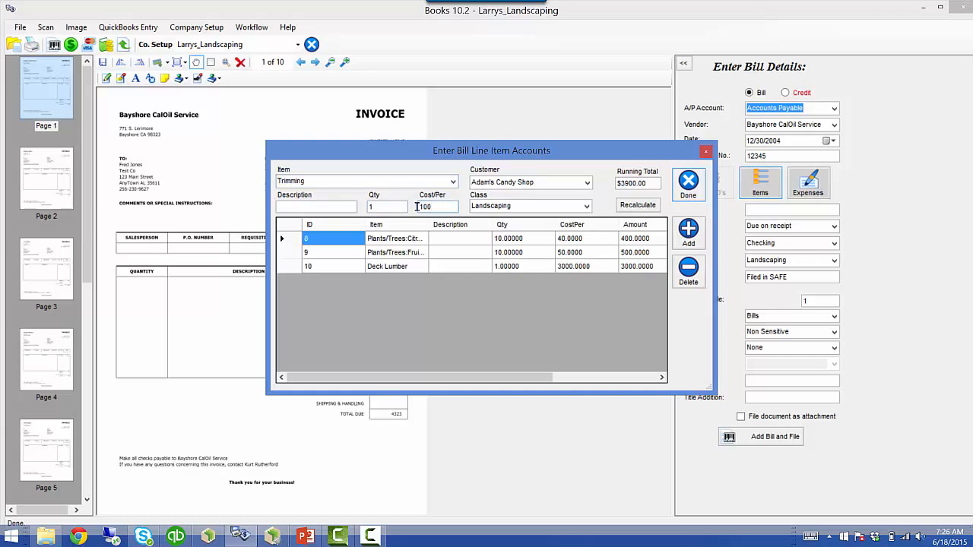
pyautogui.click(688, 232)
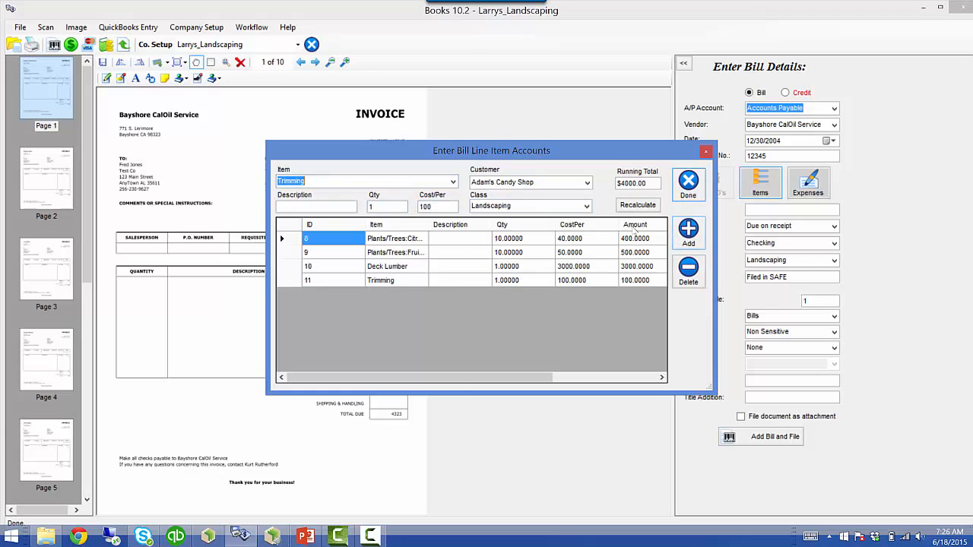
# - Add a Rocks line at 323 and finish the line items at $4323.00 total
pyautogui.click(453, 182)
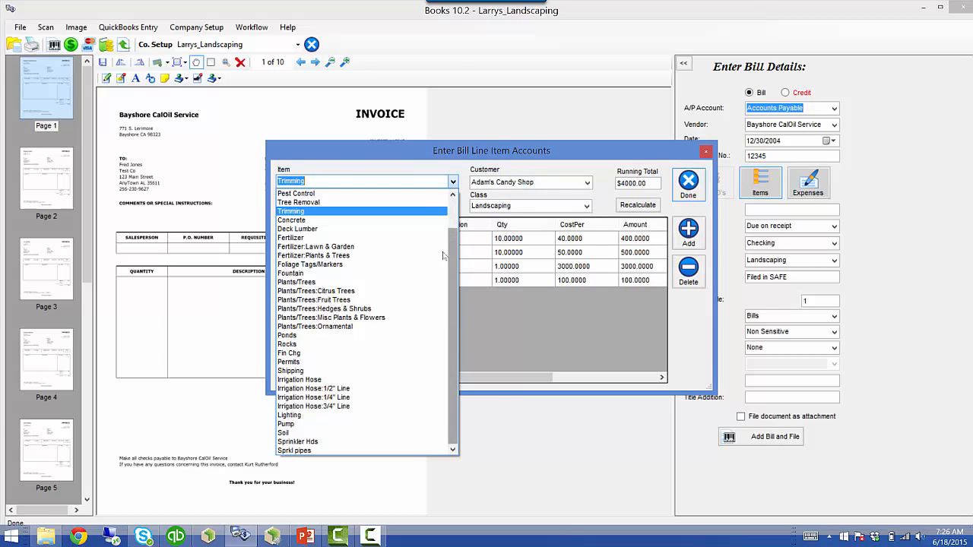
pyautogui.click(327, 344)
pyautogui.moveTo(438, 204); pyautogui.dragTo(393, 206)
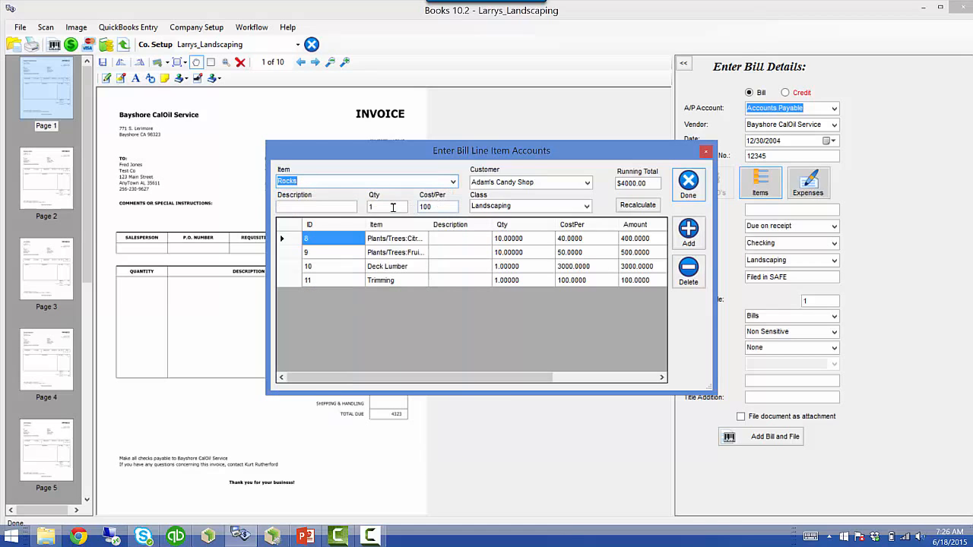
pyautogui.write('323')
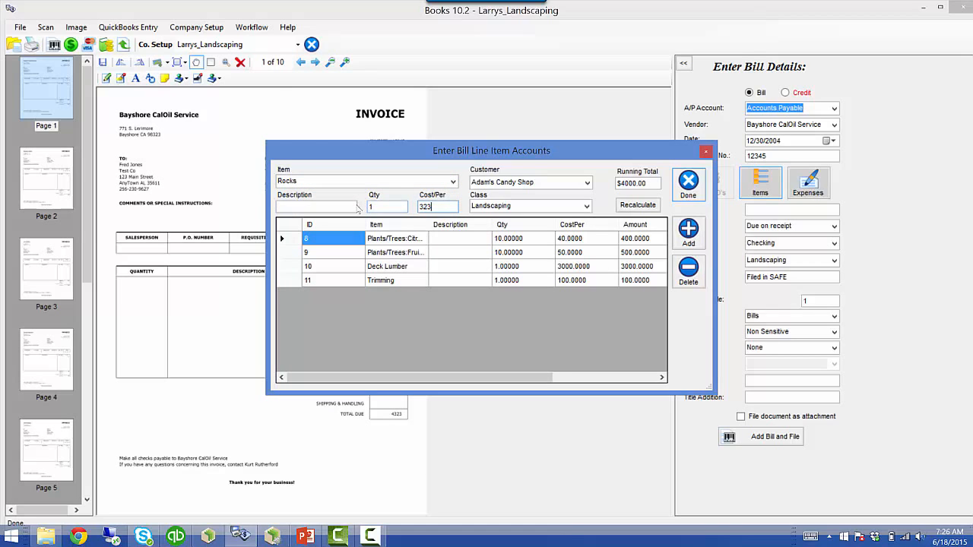
pyautogui.click(687, 232)
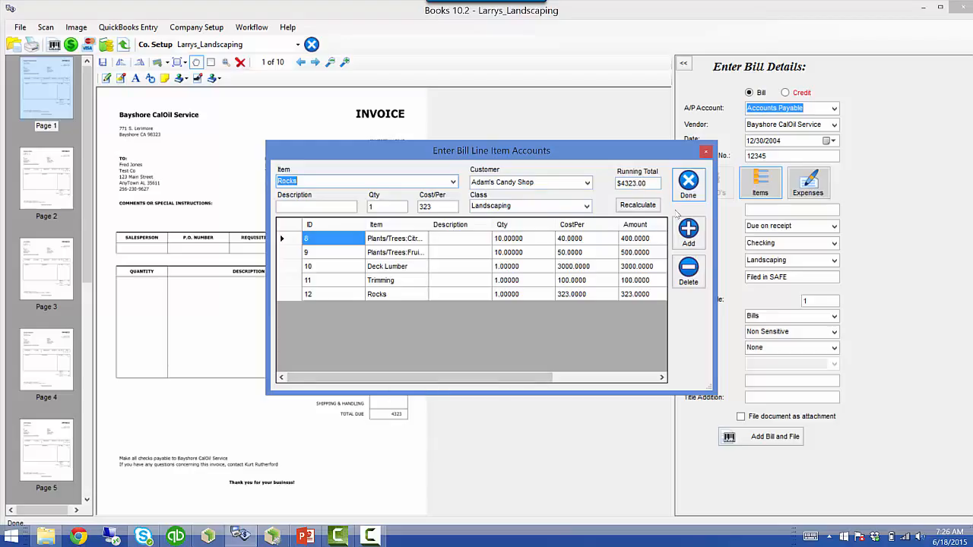
pyautogui.click(688, 186)
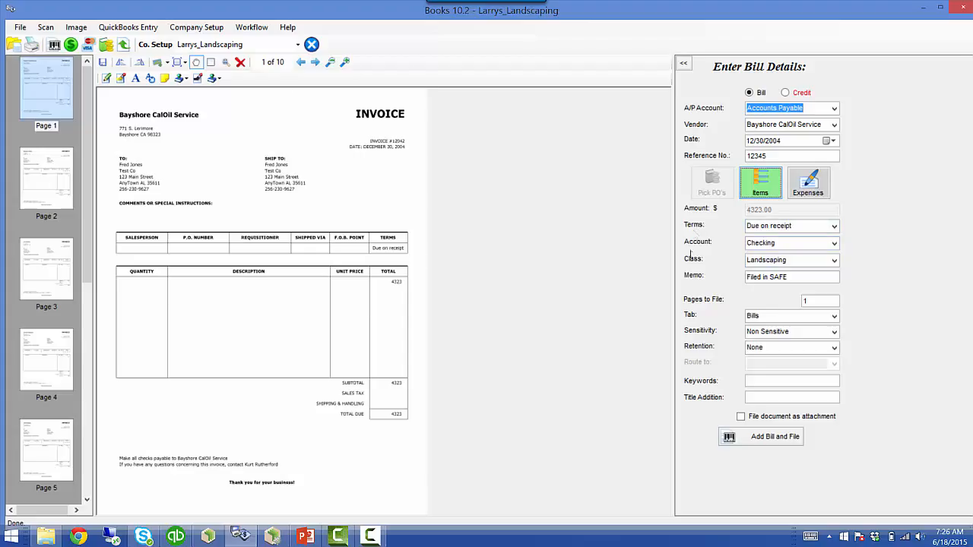
# - Add bill #12345 for $4323.00 to QuickBooks and file it in SAFE, accepting the duplicate warning
pyautogui.click(743, 440)
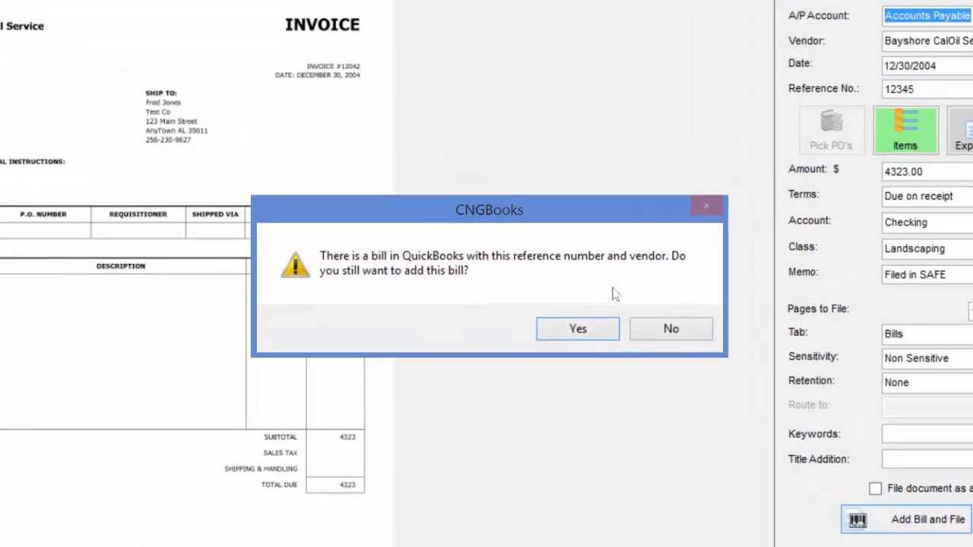
pyautogui.click(576, 330)
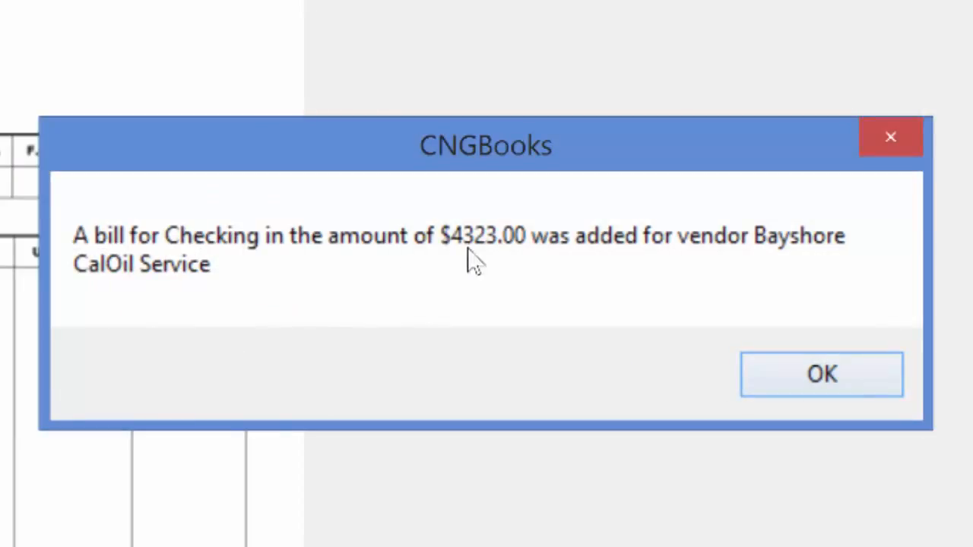
pyautogui.click(898, 388)
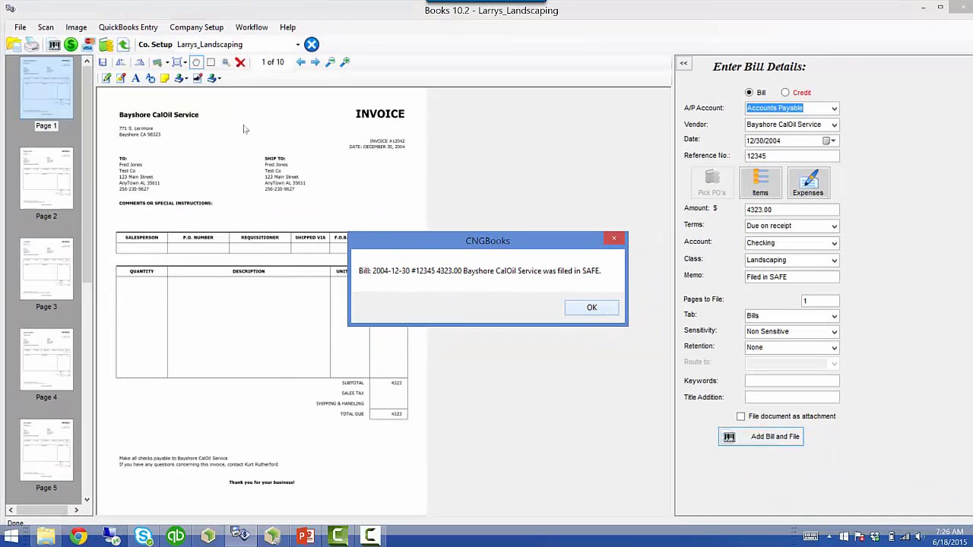
pyautogui.click(606, 312)
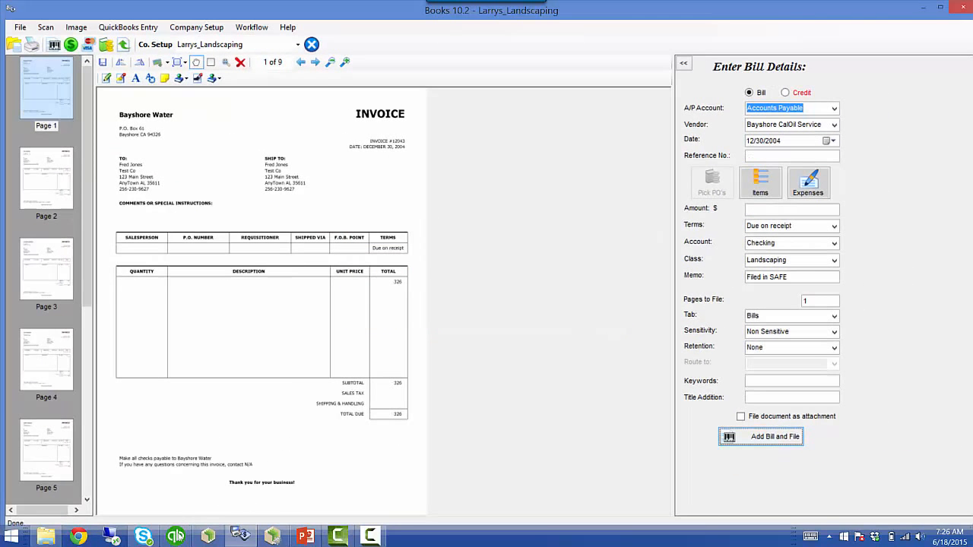
# - In the Vendor Center, inspect Bayshore CalOil's 06/17/2015 bill, then save the 12/30/2004 bill 12345
pyautogui.click(177, 537)
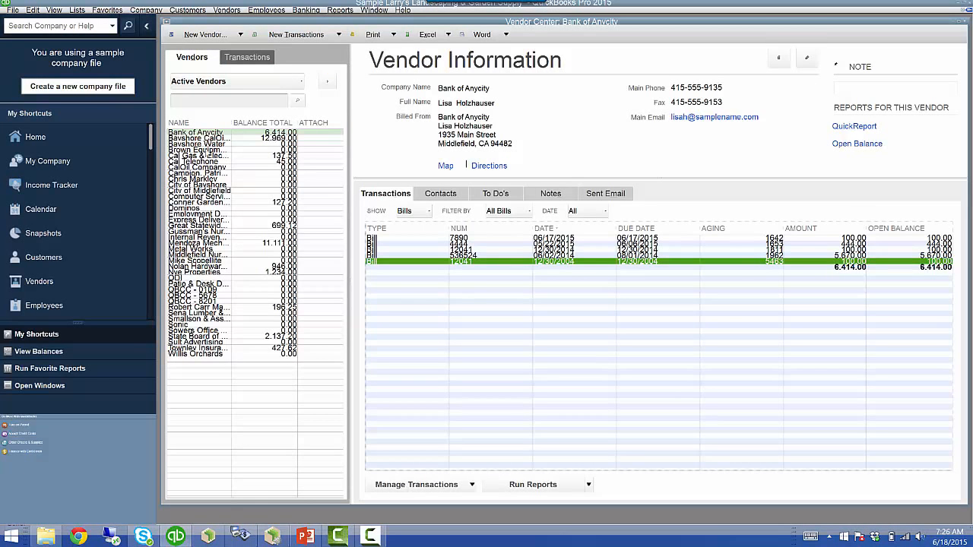
pyautogui.click(213, 139)
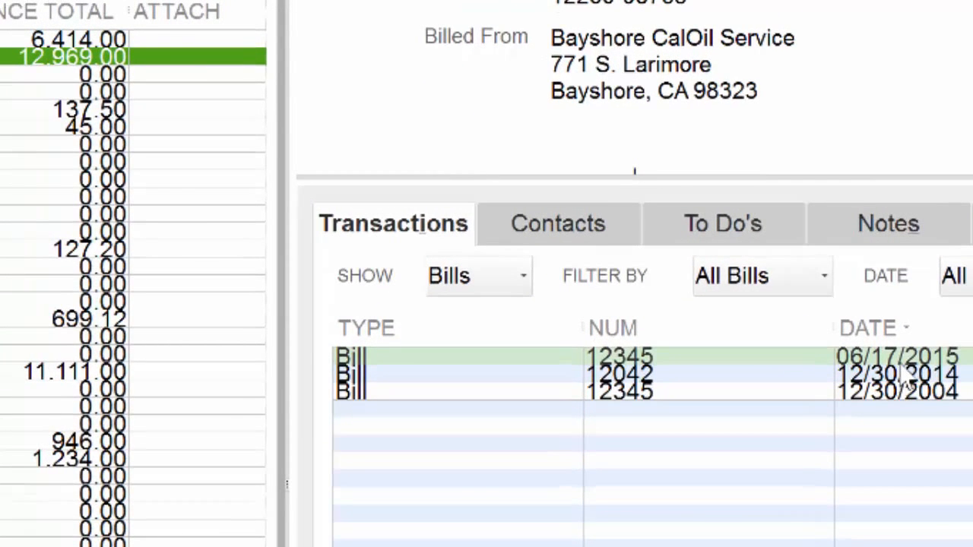
pyautogui.click(911, 358)
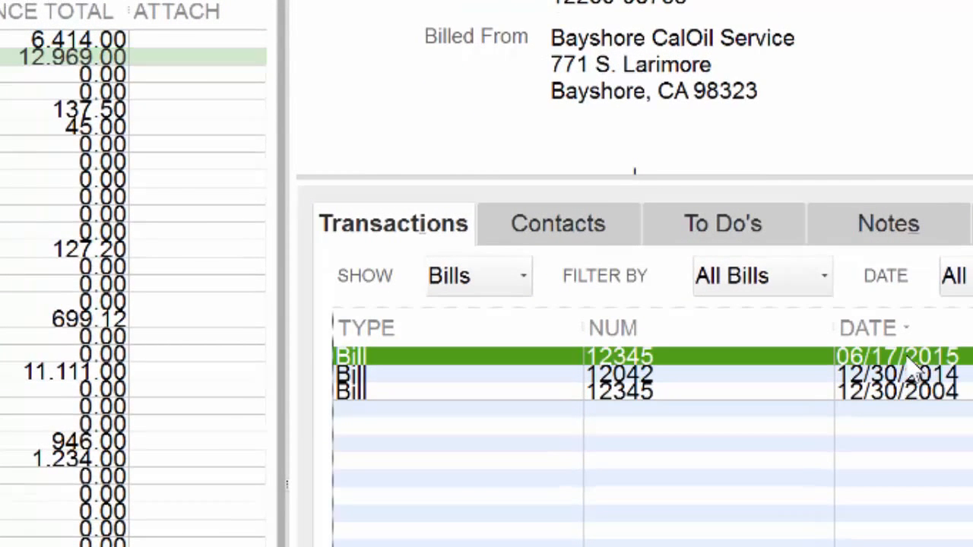
pyautogui.doubleClick(908, 363)
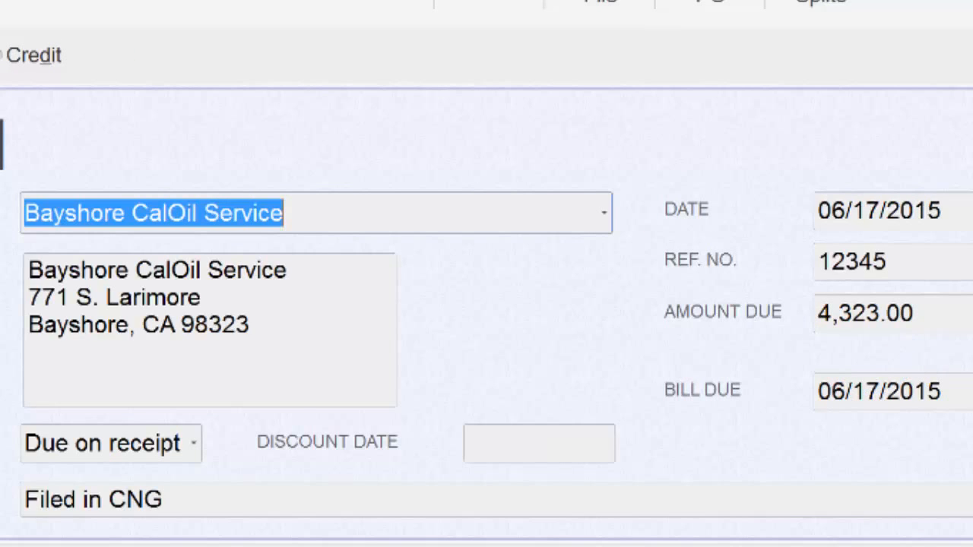
pyautogui.press('Escape')
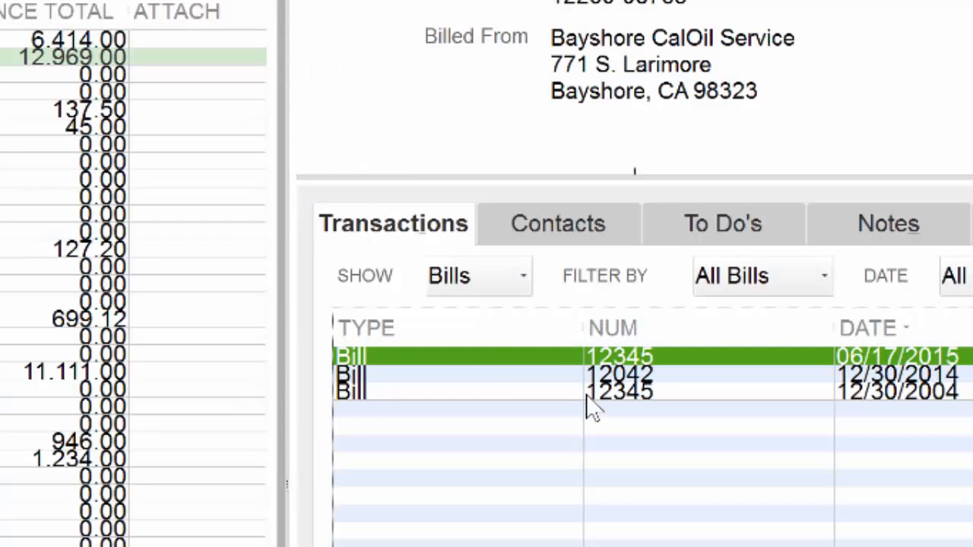
pyautogui.doubleClick(583, 393)
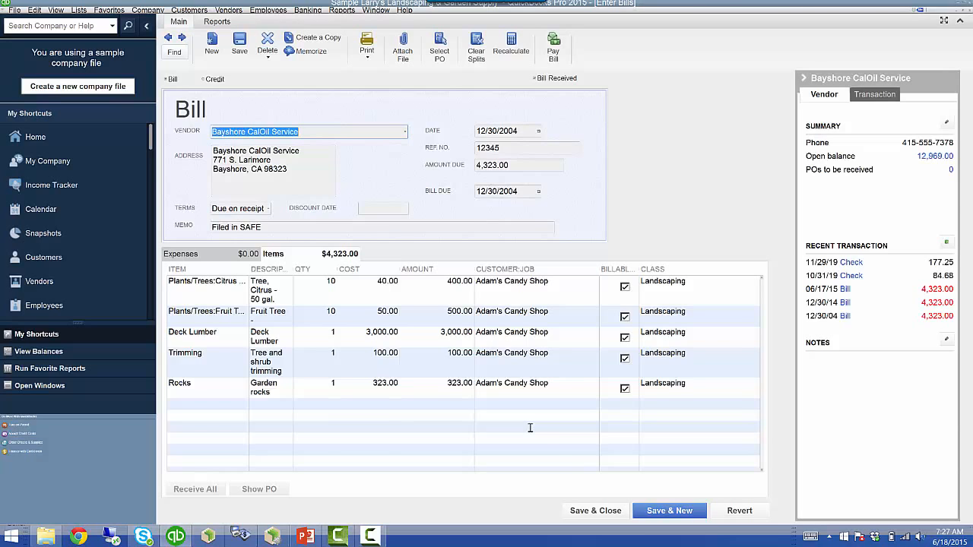
pyautogui.click(572, 507)
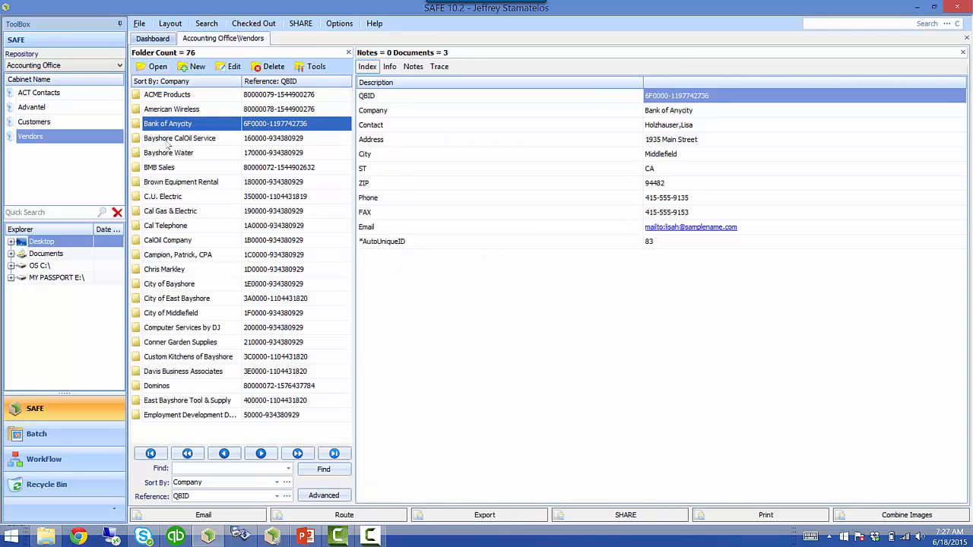
# - Open the Bayshore CalOil Service folder, preview bill 2004-12-30 #12345, and return to CNGBooks
pyautogui.click(167, 141)
pyautogui.doubleClick(165, 141)
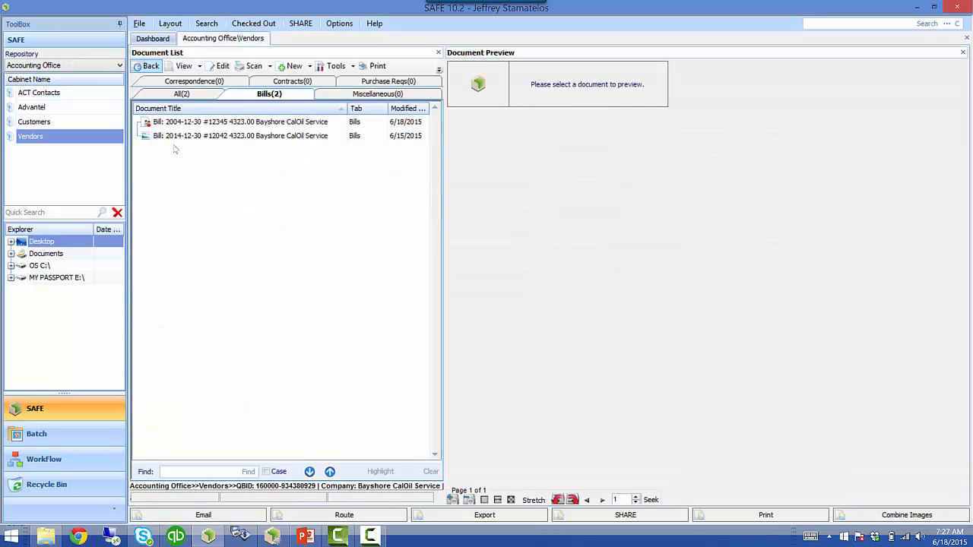
pyautogui.click(202, 122)
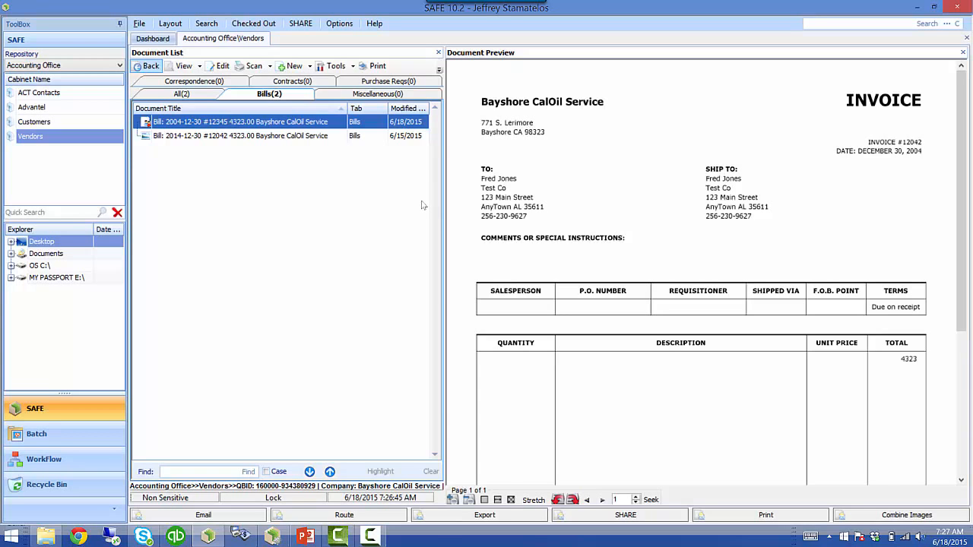
pyautogui.click(241, 537)
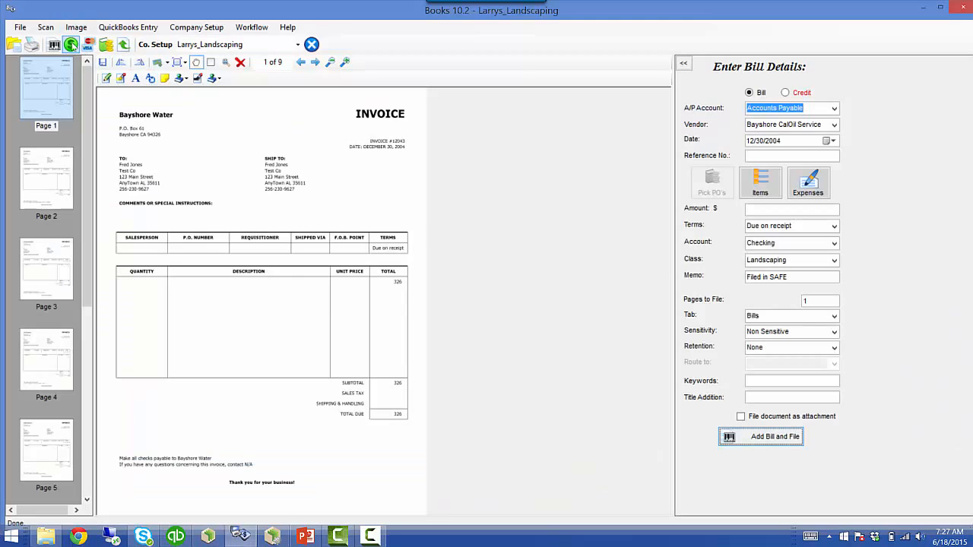
# - Switch to Payment Entry, then bring up Add/Modify Vendor from the QuickBooks Entry menu
pyautogui.click(121, 29)
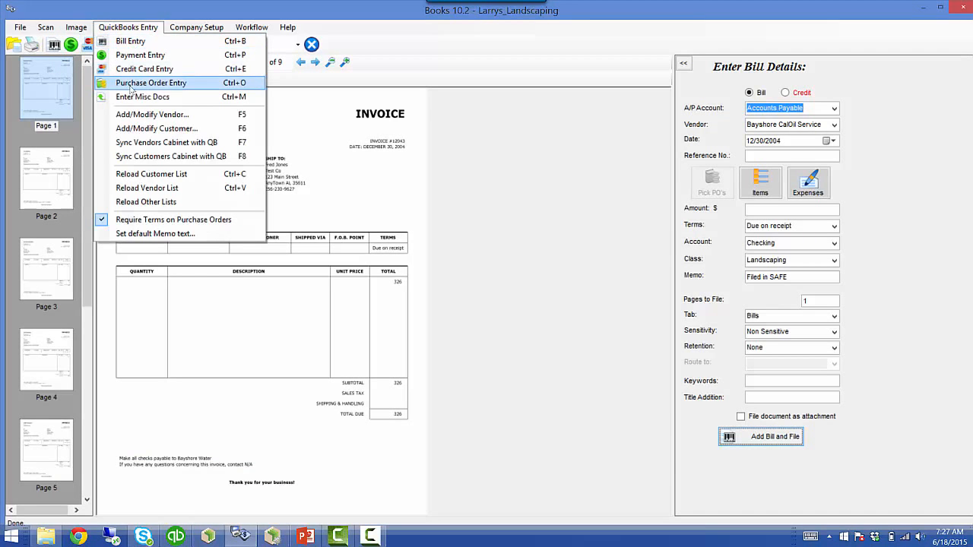
pyautogui.click(139, 54)
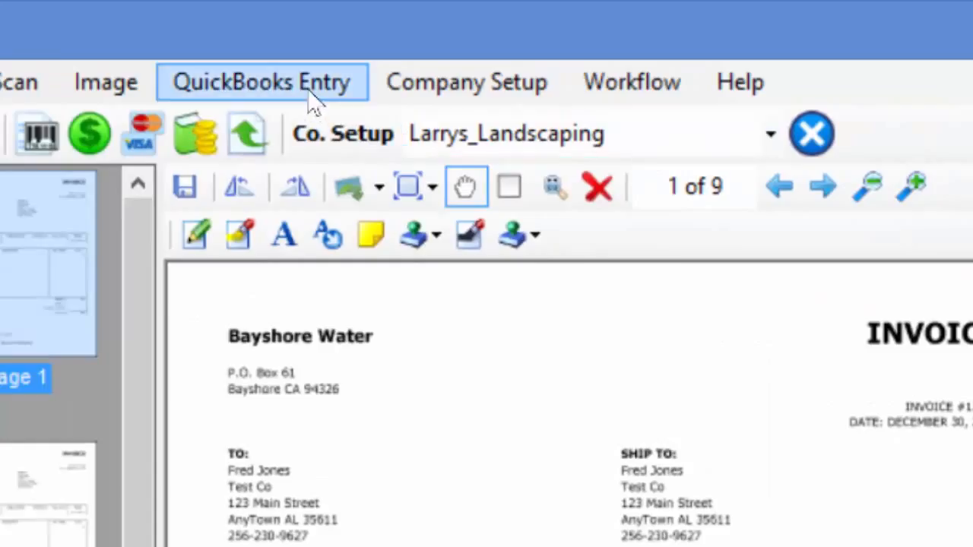
pyautogui.click(310, 97)
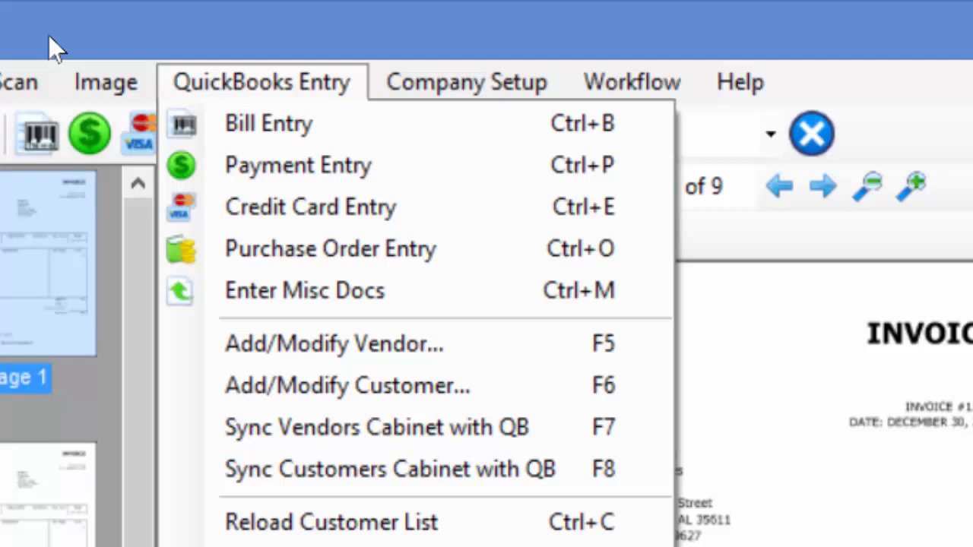
pyautogui.click(213, 35)
pyautogui.click(222, 82)
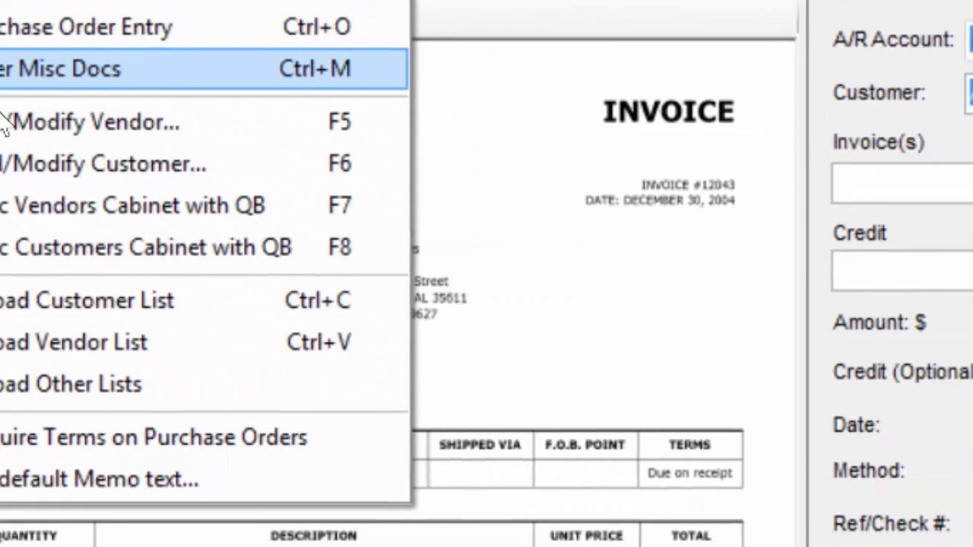
pyautogui.click(159, 237)
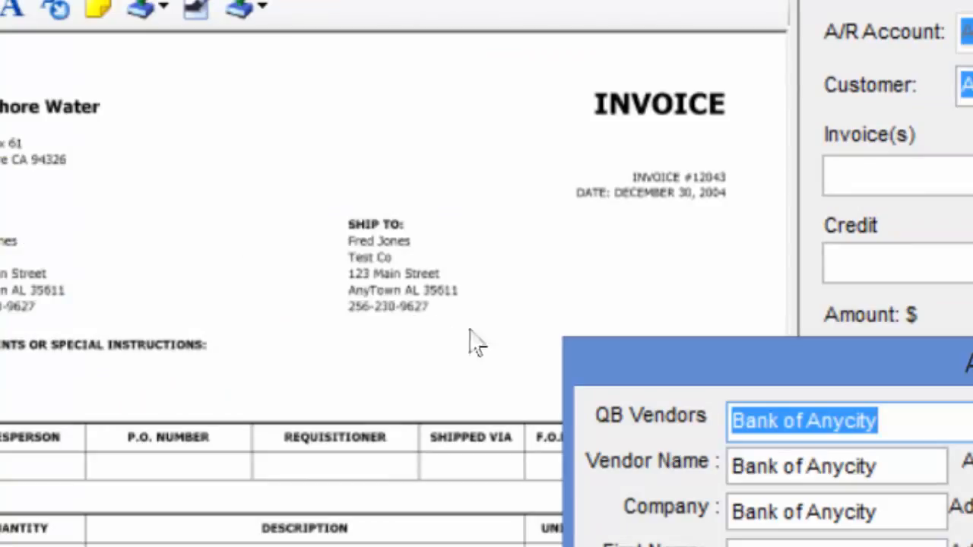
# - Enter vendor and company name Zaxby's, the contact's first and last name, and phone number
pyautogui.click(897, 469)
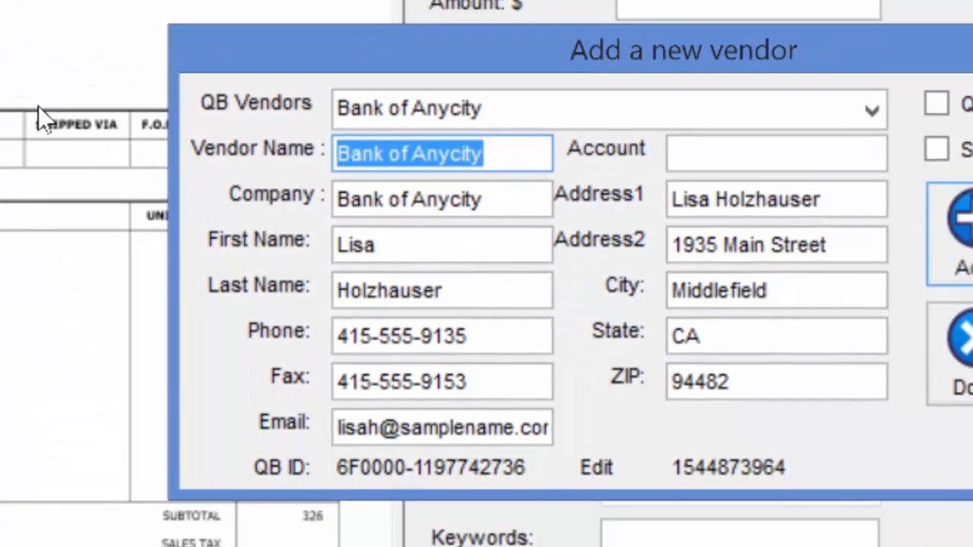
pyautogui.write('Zaxby')
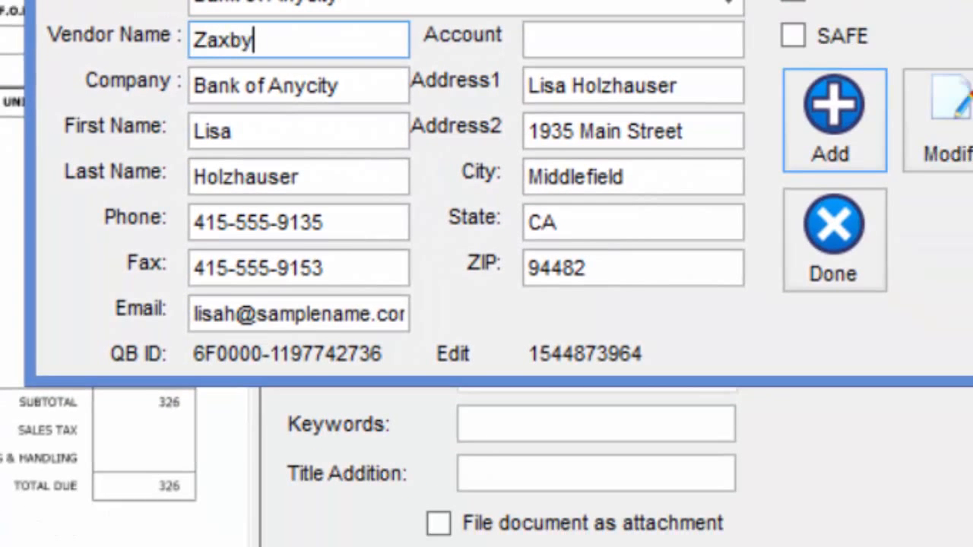
pyautogui.write("'s")
pyautogui.press('Tab')
pyautogui.write('Z')
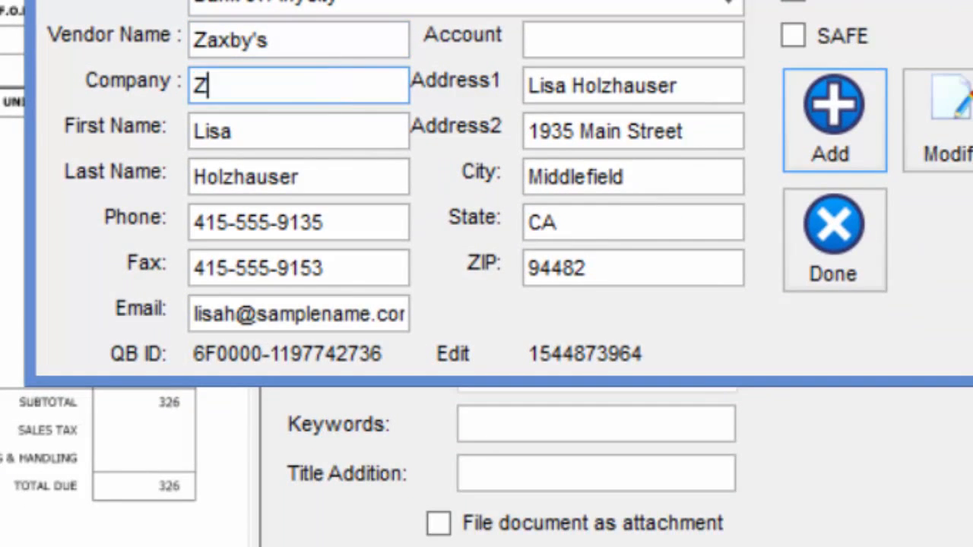
pyautogui.write("axby's")
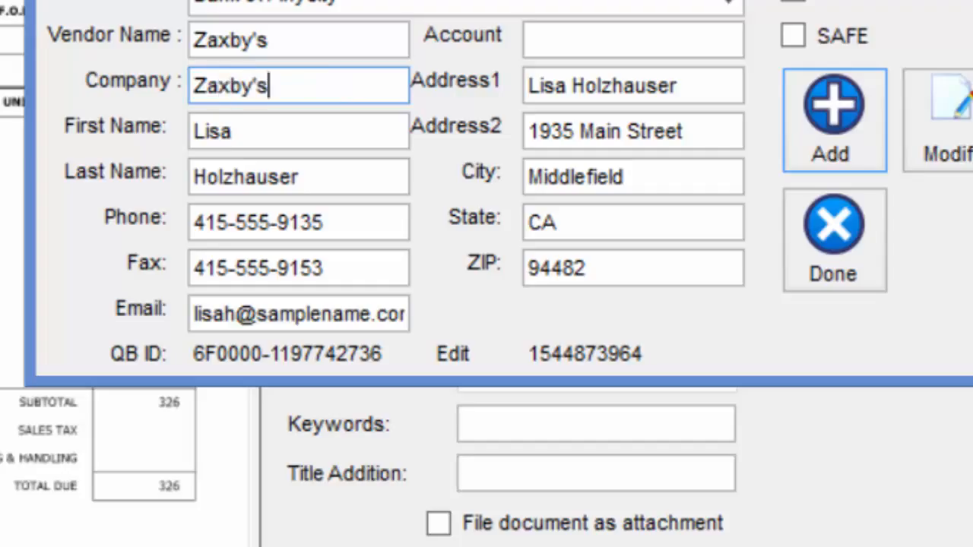
pyautogui.press('Tab')
pyautogui.press('Tab')
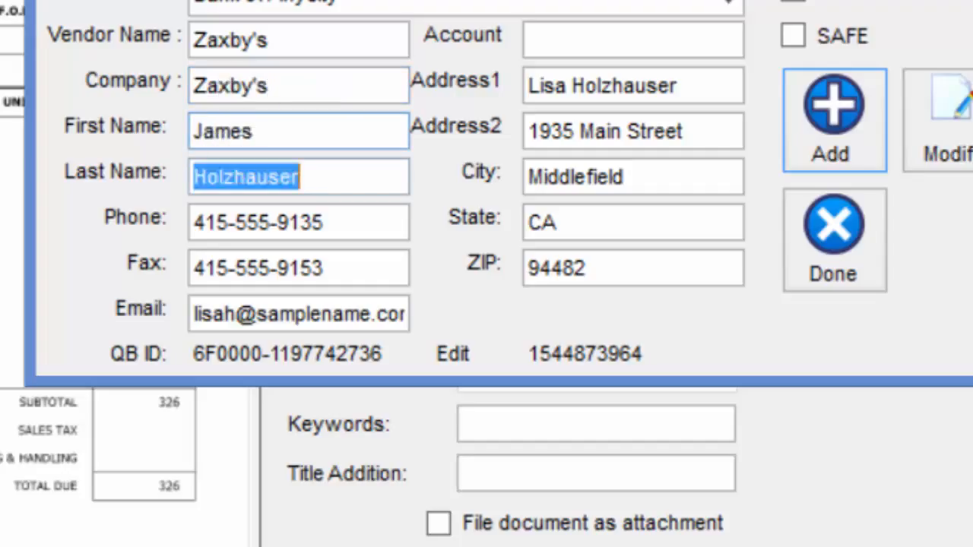
pyautogui.press('Tab')
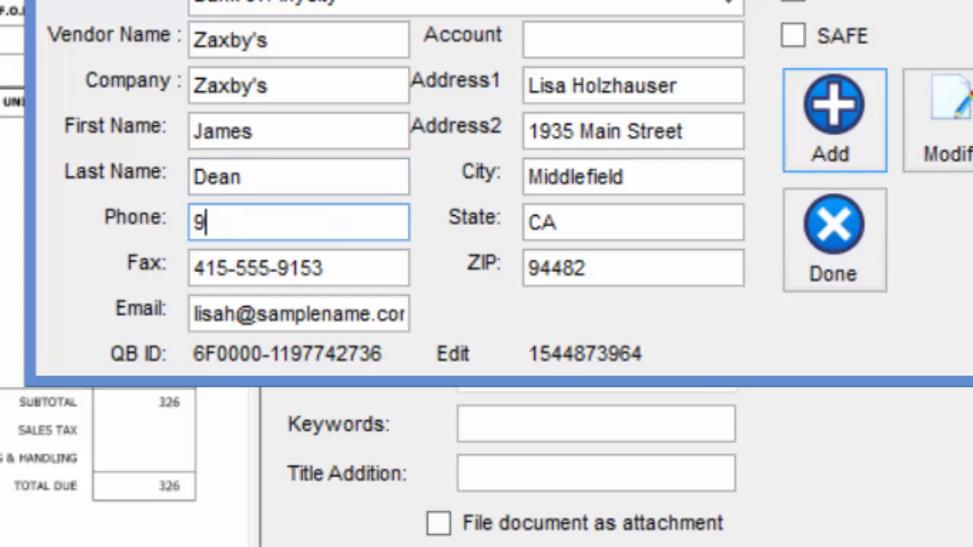
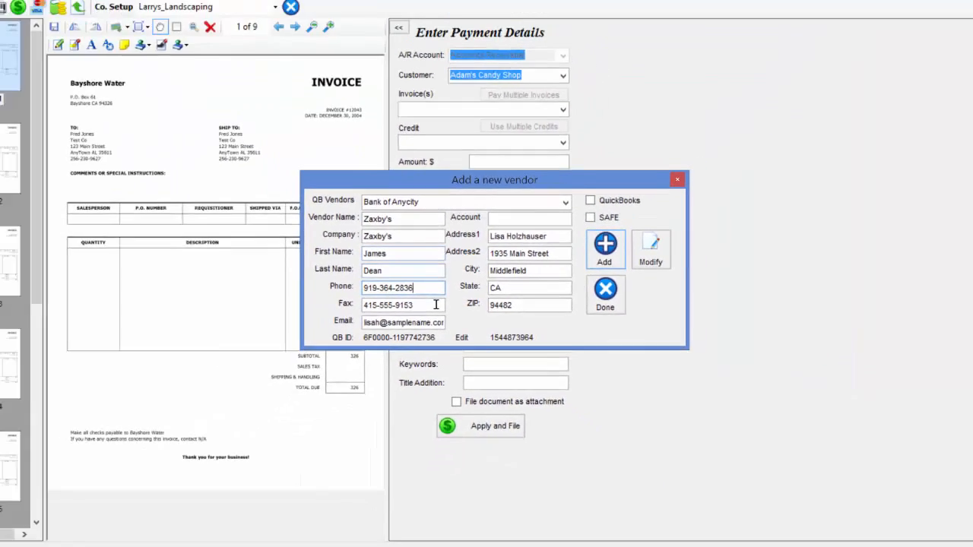
# - Clear the fax, then fill in the contact's e-mail, street address and name on the address lines
pyautogui.press('Tab')
pyautogui.press('BackSpace')
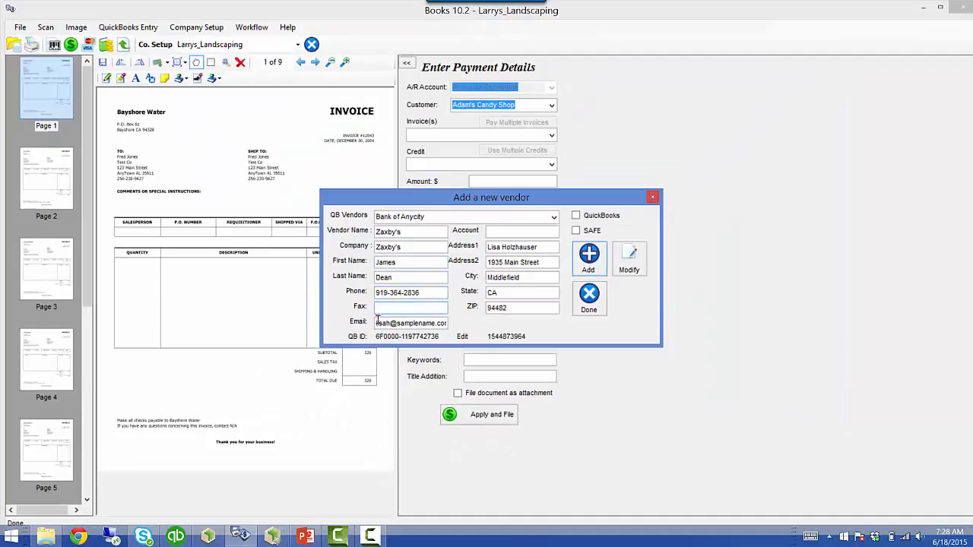
pyautogui.press('Tab')
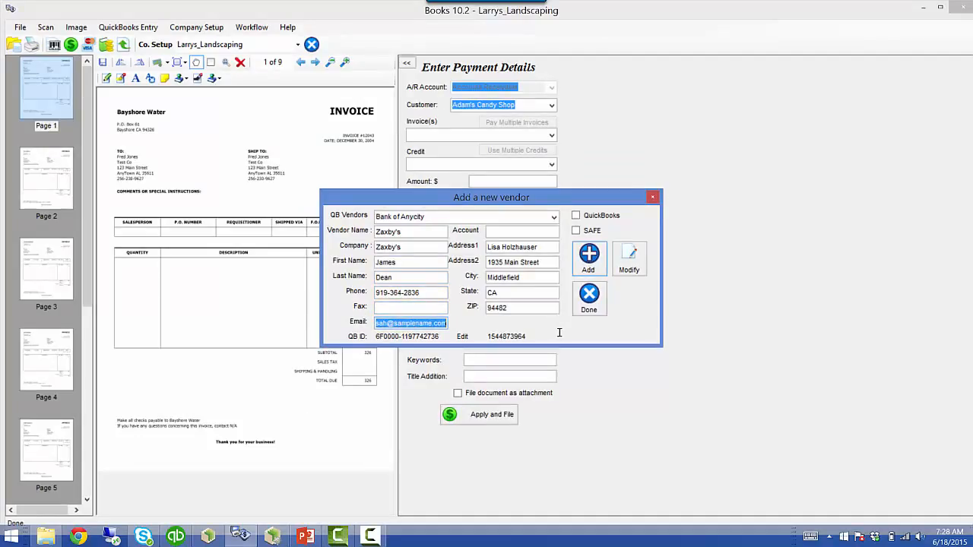
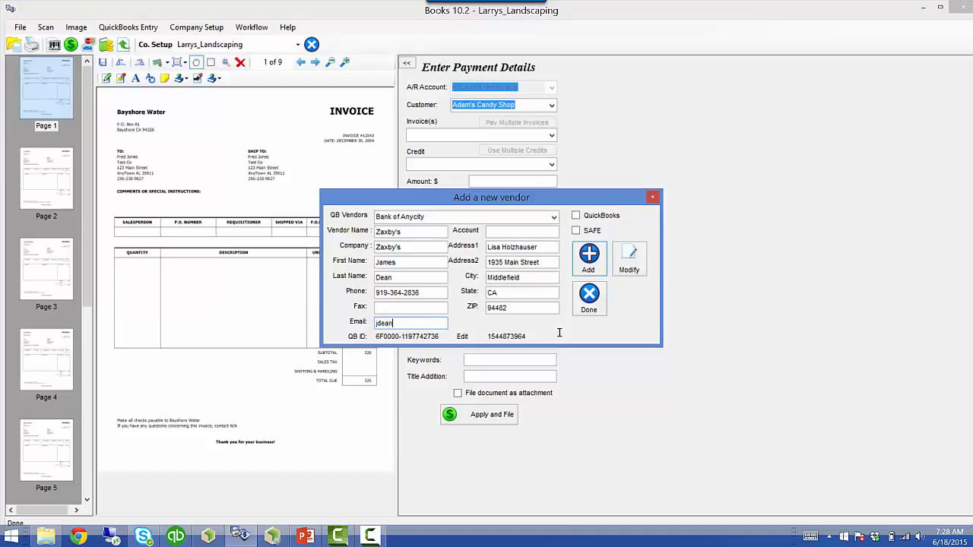
pyautogui.press('Tab')
pyautogui.press('Tab')
pyautogui.press('Tab')
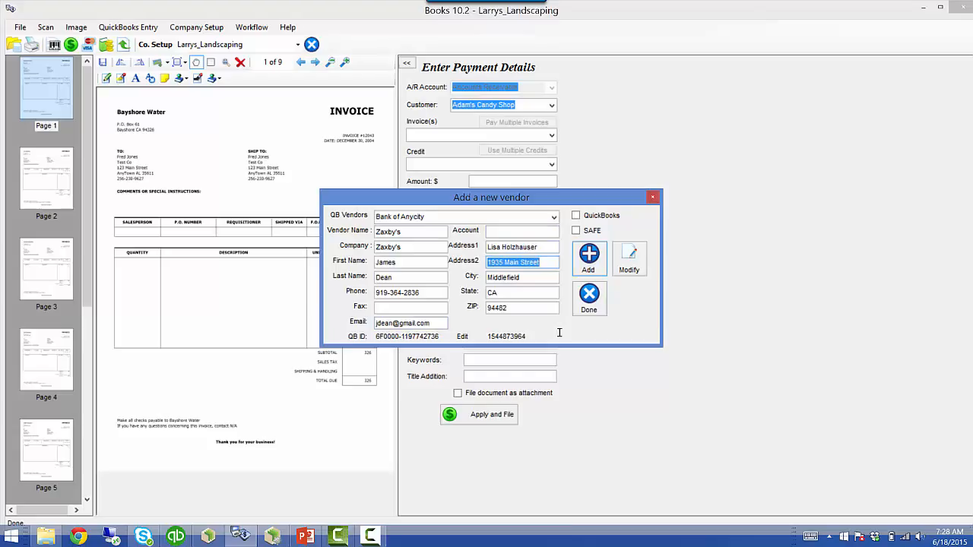
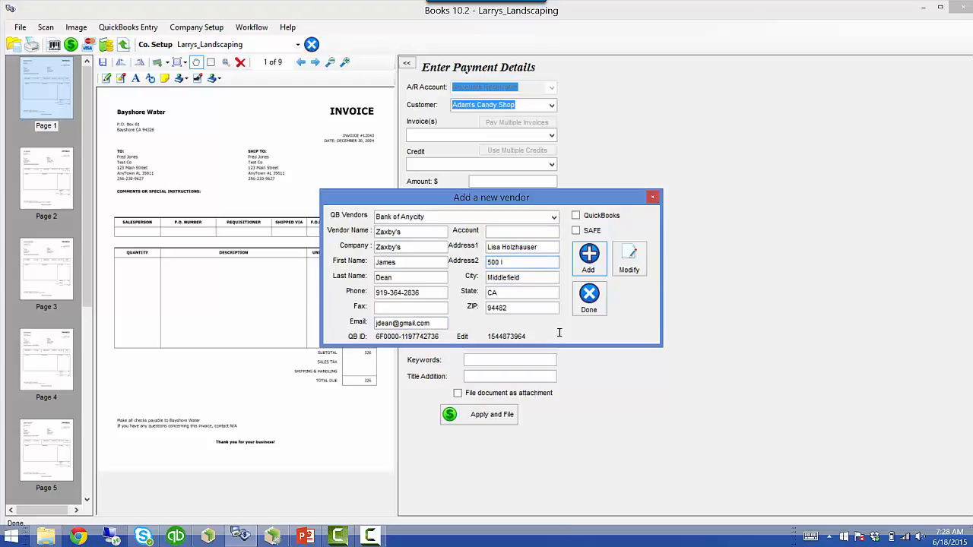
pyautogui.hotkey('shift', 'Tab')
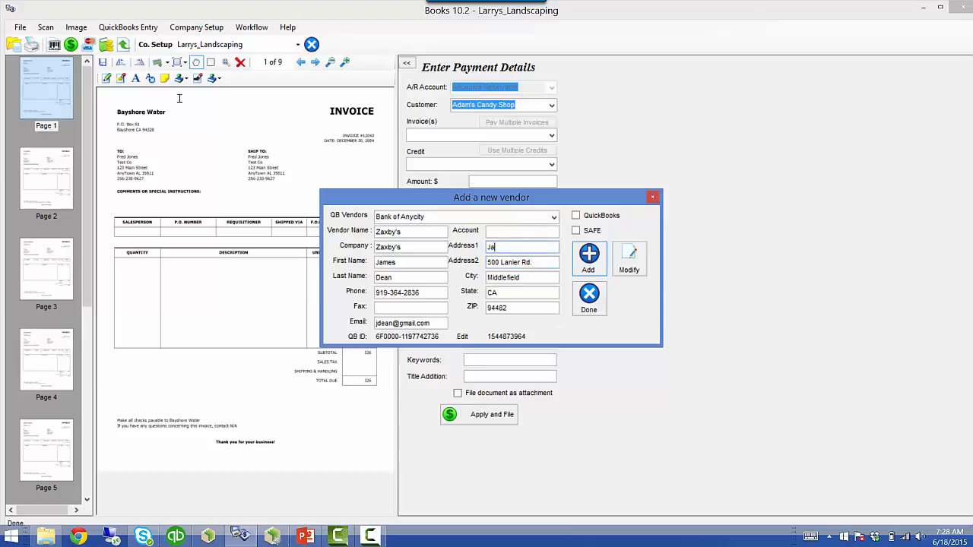
# - Add Zaxby's to both QuickBooks and SAFE and close the new-vendor window
pyautogui.click(576, 216)
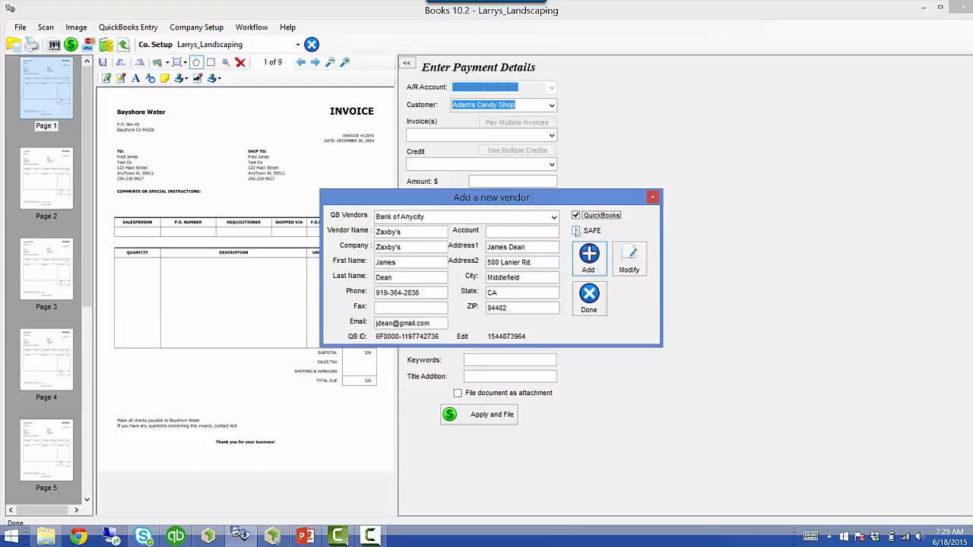
pyautogui.click(586, 234)
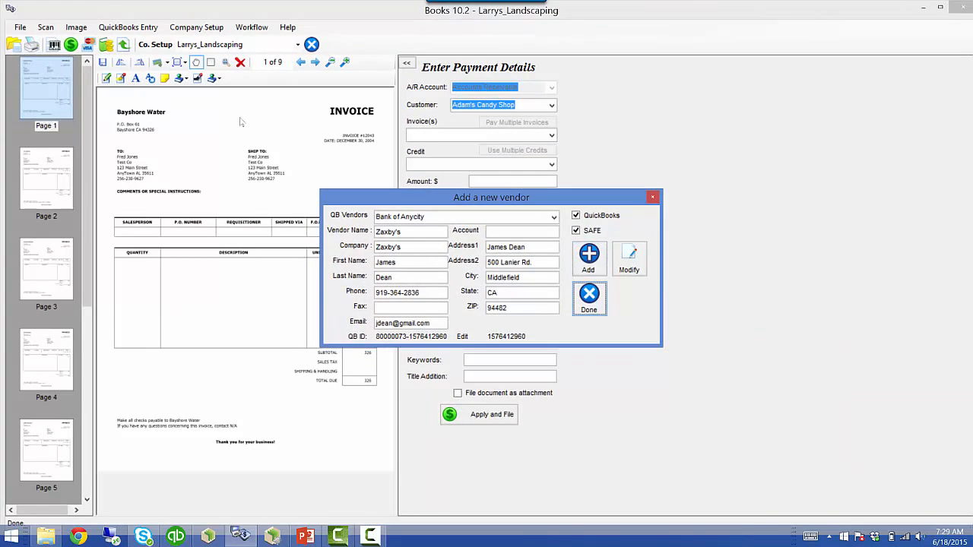
pyautogui.click(601, 298)
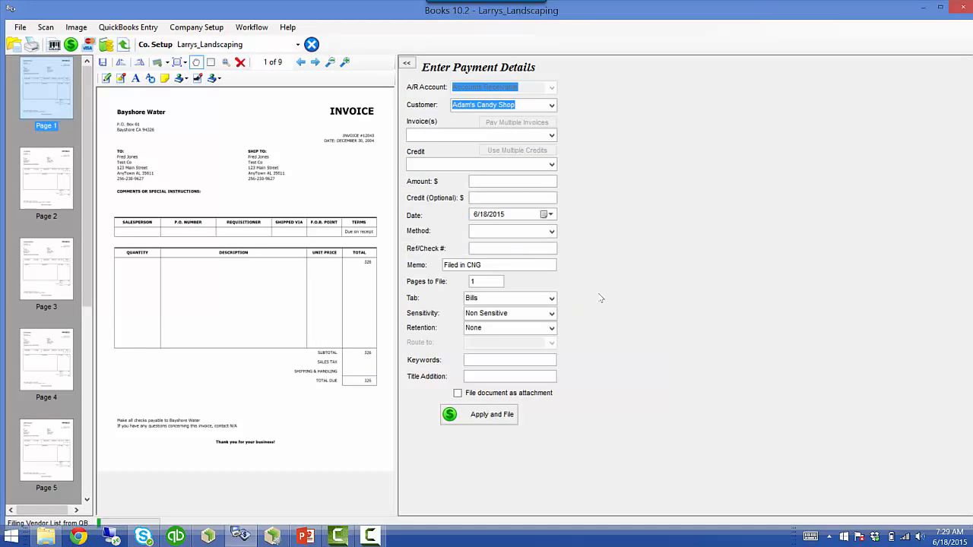
pyautogui.click(208, 536)
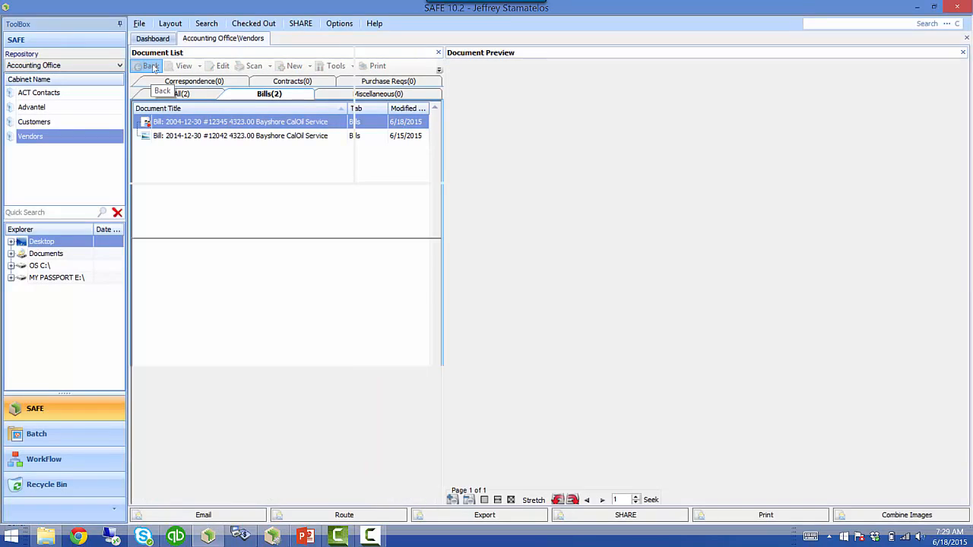
# - Return to the Vendors folder list and select the new Zaxby's folder at the bottom
pyautogui.click(146, 66)
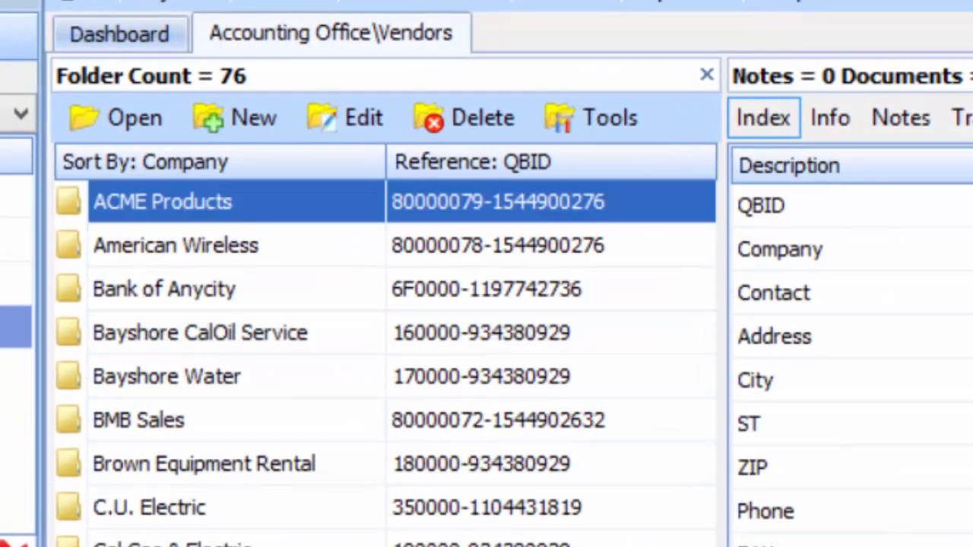
pyautogui.scroll(-15, 76, 467)
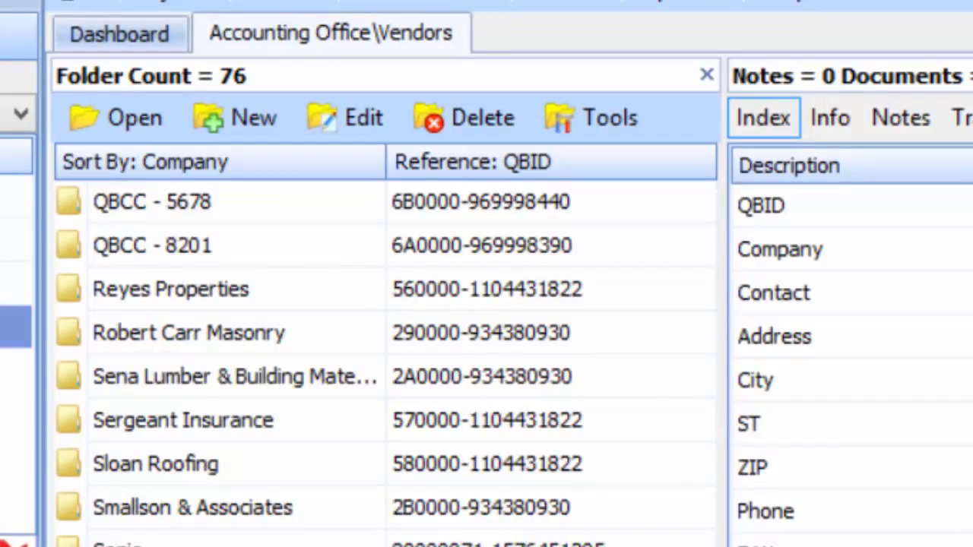
pyautogui.click(851, 249)
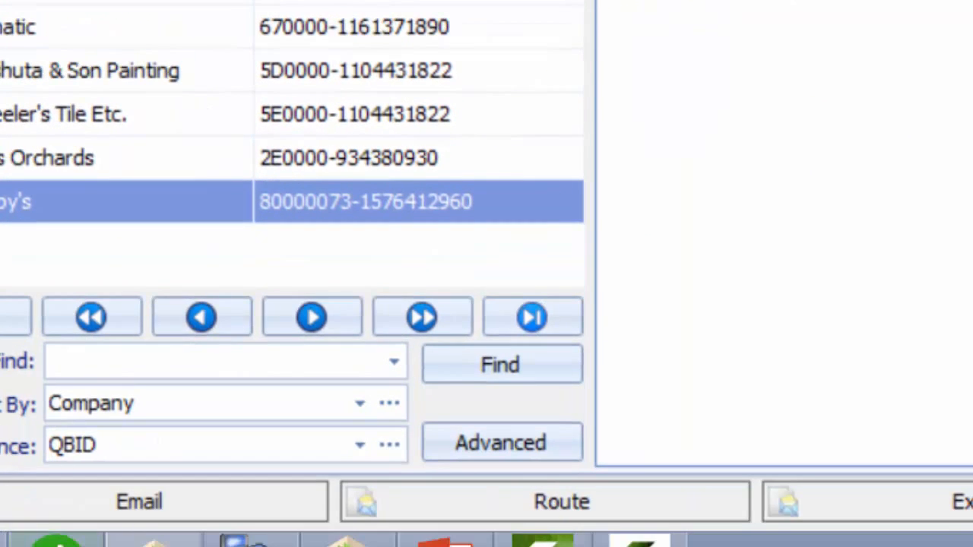
# - Switch to QuickBooks and view the new Zaxby's vendor entry
pyautogui.click(57, 541)
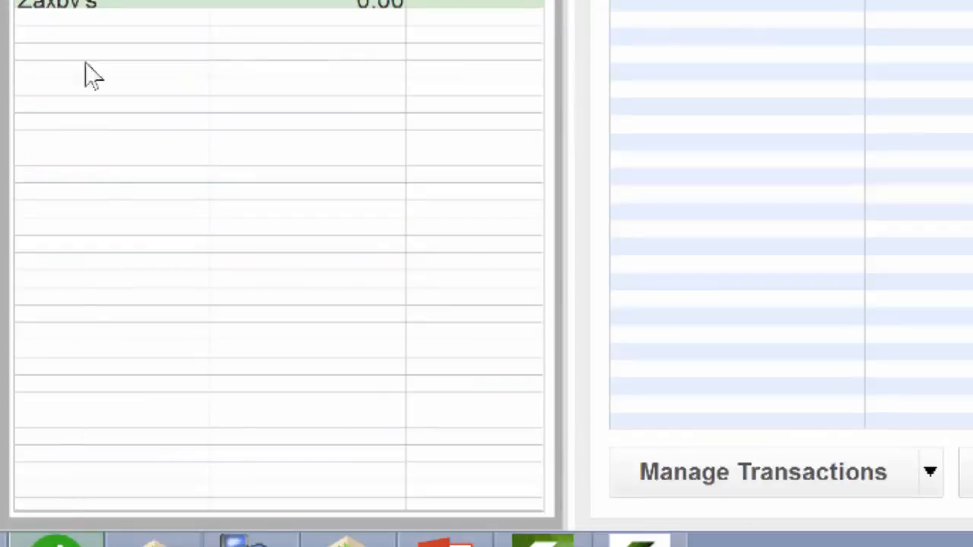
pyautogui.click(69, 3)
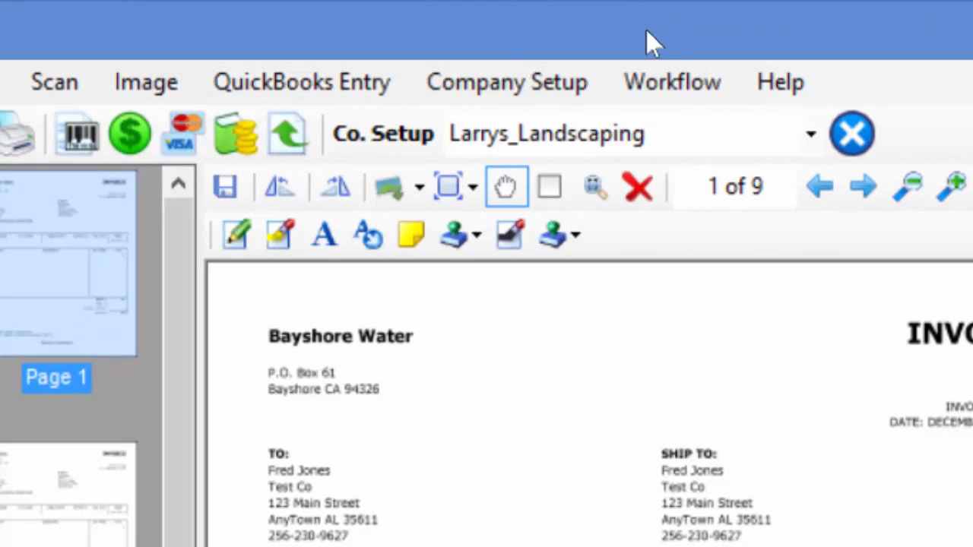
# - Change Bank of Anycity's second address line to '300 Main St.' and save the vendor
pyautogui.click(245, 82)
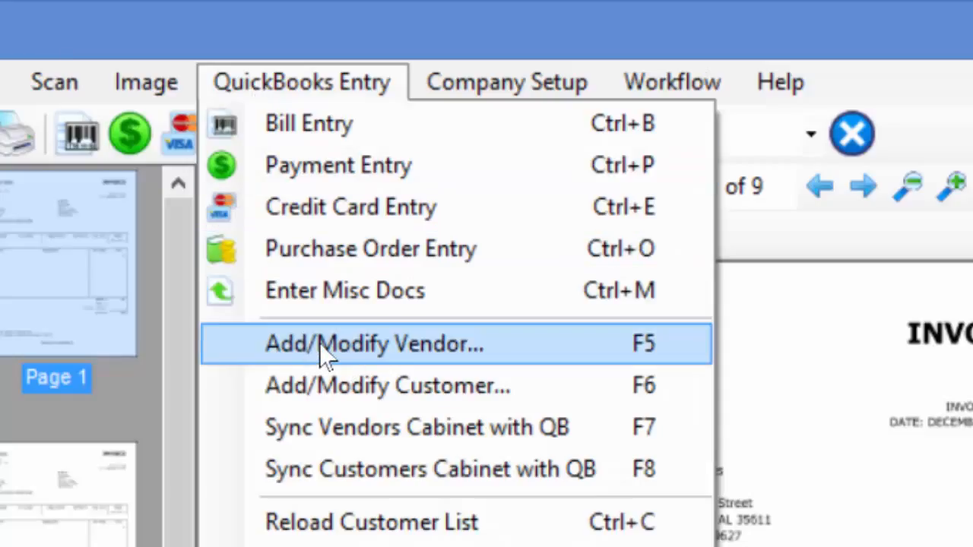
pyautogui.click(79, 138)
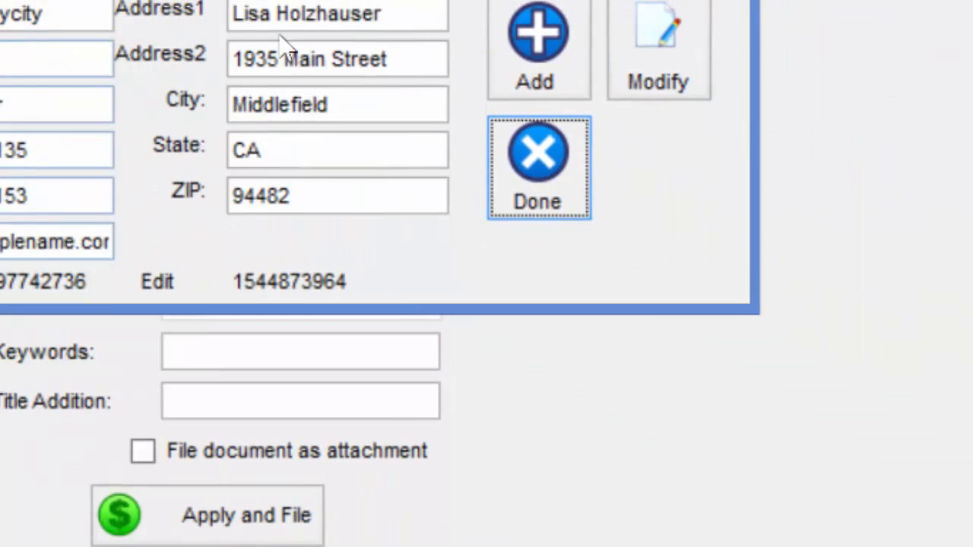
pyautogui.moveTo(121, 60); pyautogui.dragTo(63, 42)
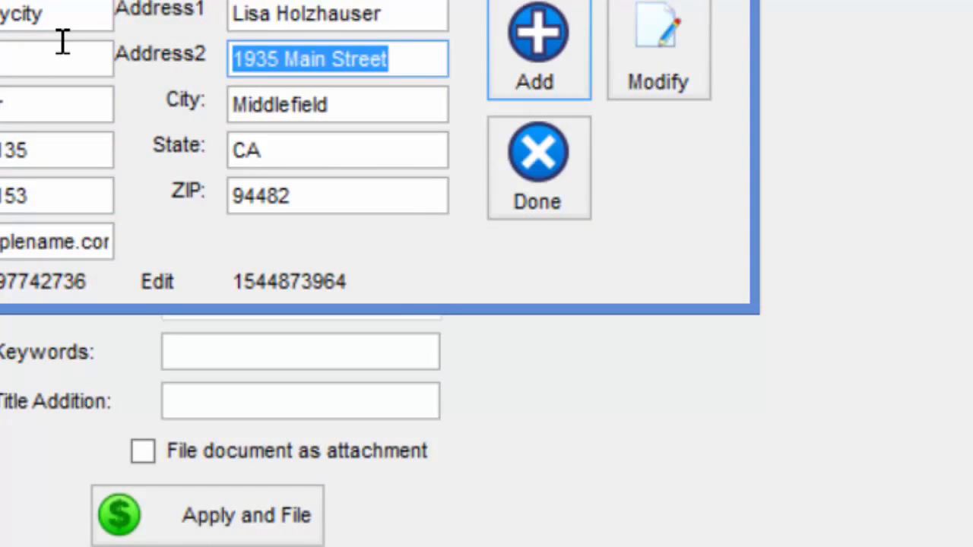
pyautogui.write('300 Ma')
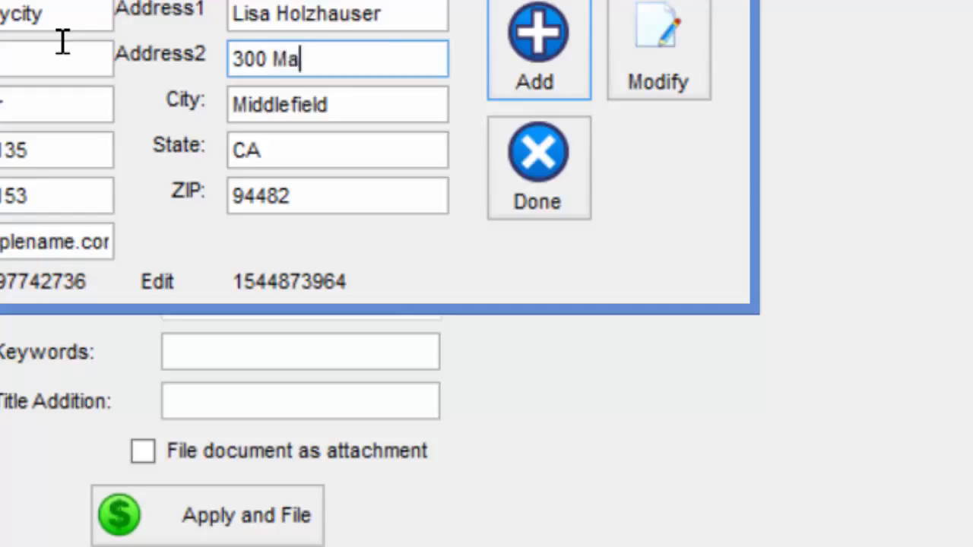
pyautogui.write('in St.')
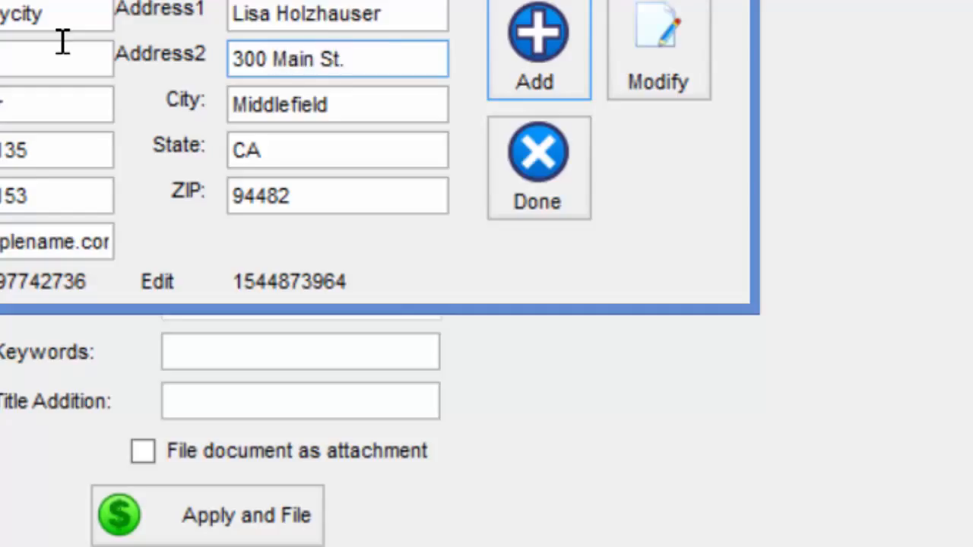
pyautogui.click(670, 76)
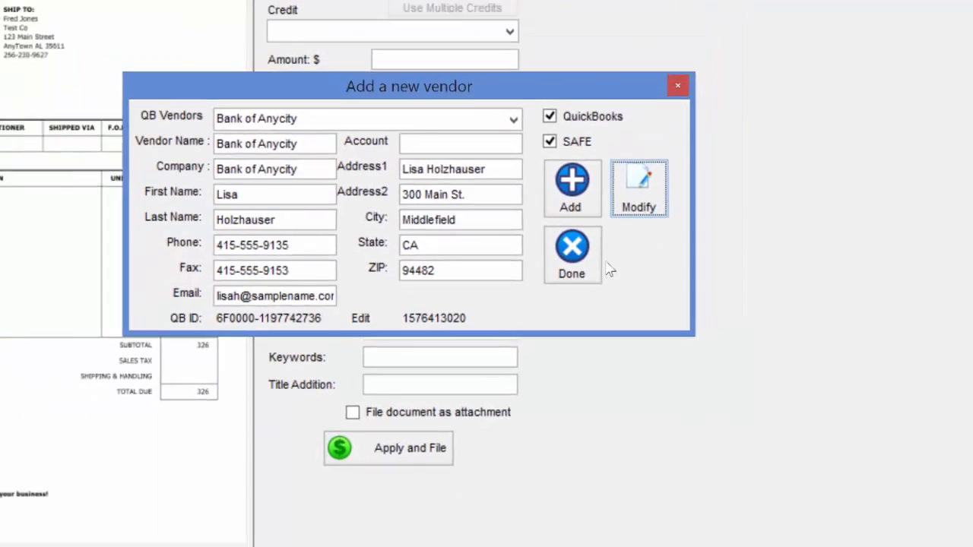
pyautogui.press('Return')
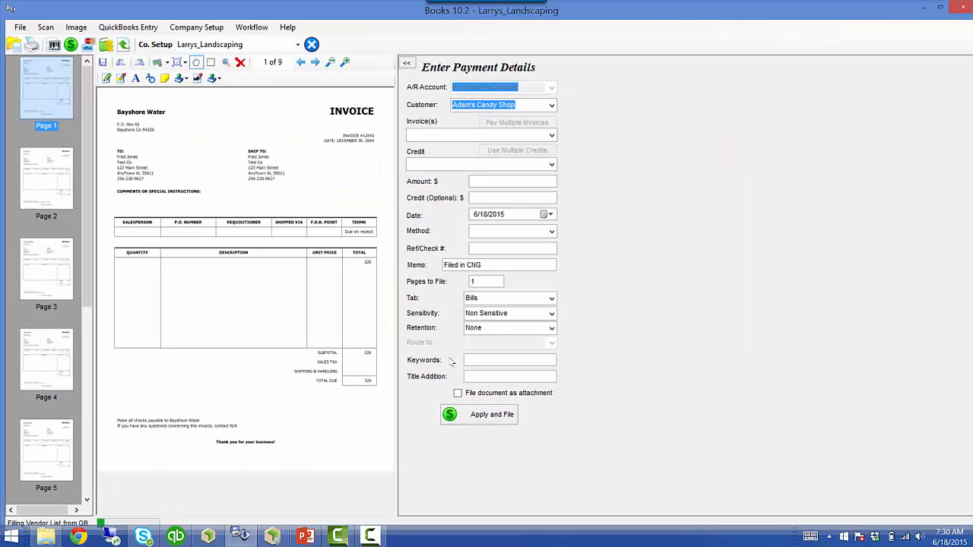
pyautogui.click(208, 537)
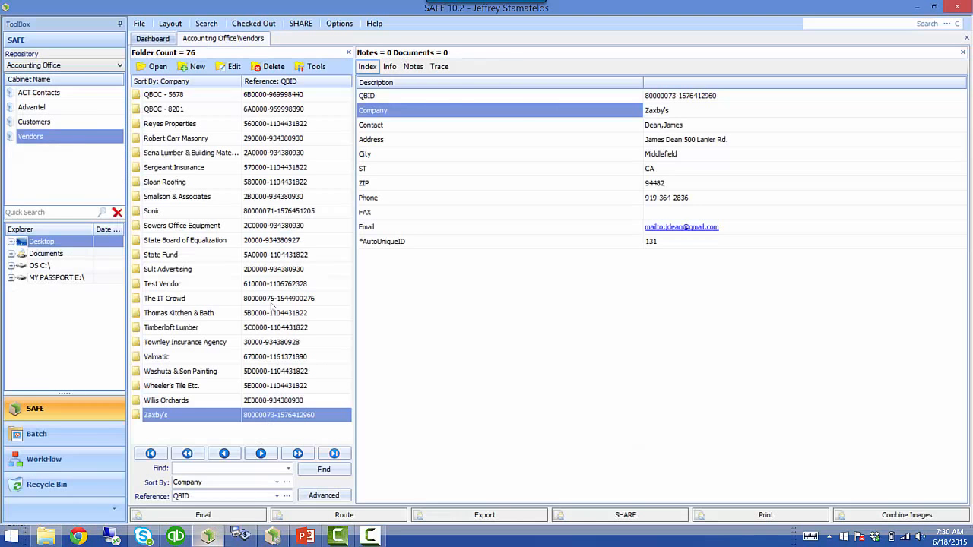
# - Check that Bank of Anycity shows the updated address in SAFE's index and QuickBooks' vendor record
pyautogui.click(307, 472)
pyautogui.click(192, 128)
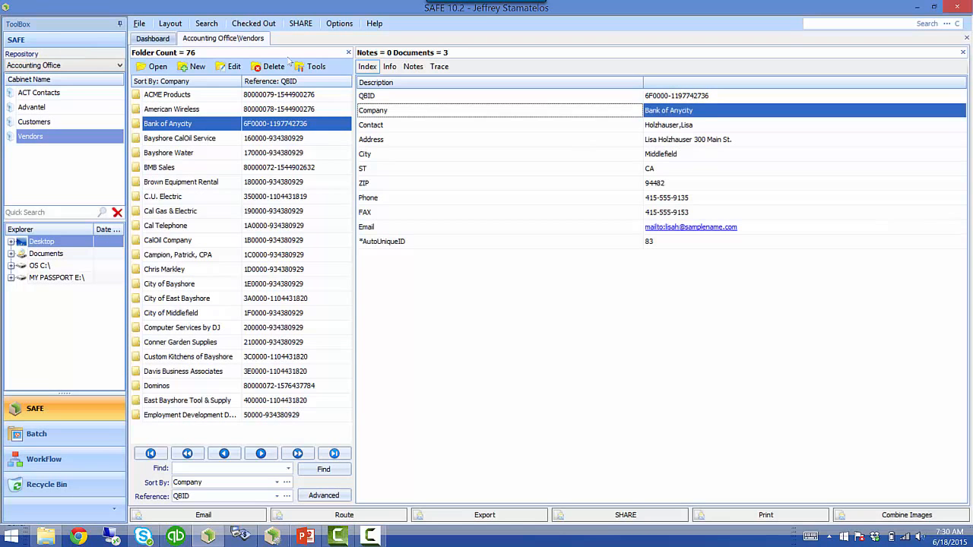
pyautogui.click(697, 140)
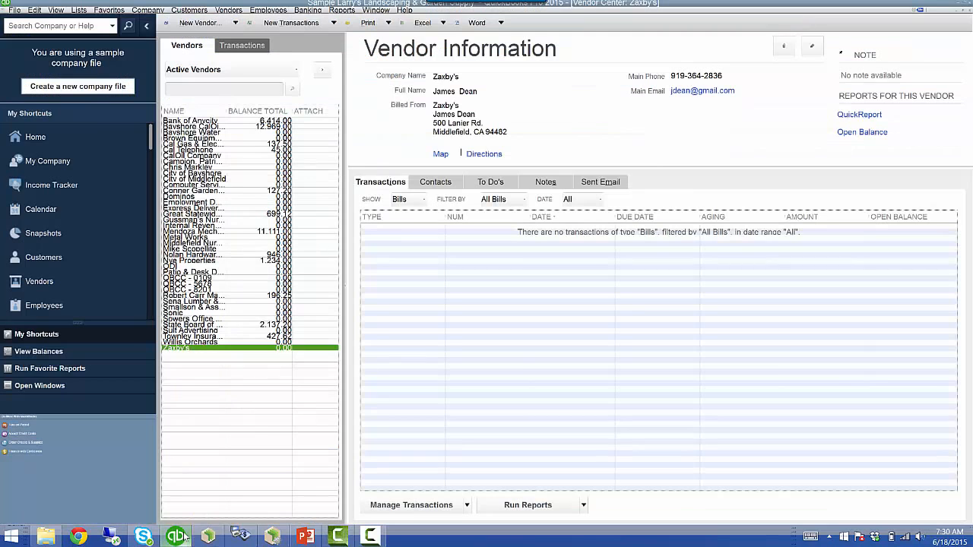
pyautogui.click(175, 537)
pyautogui.click(192, 121)
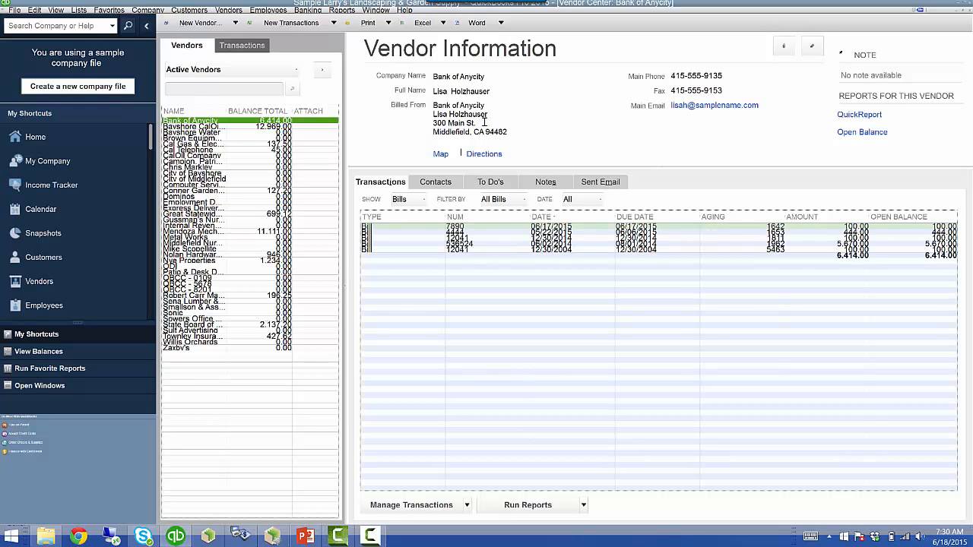
# - Switch back to CNGBooks after viewing Bank of Anycity's updated vendor information
pyautogui.click(241, 536)
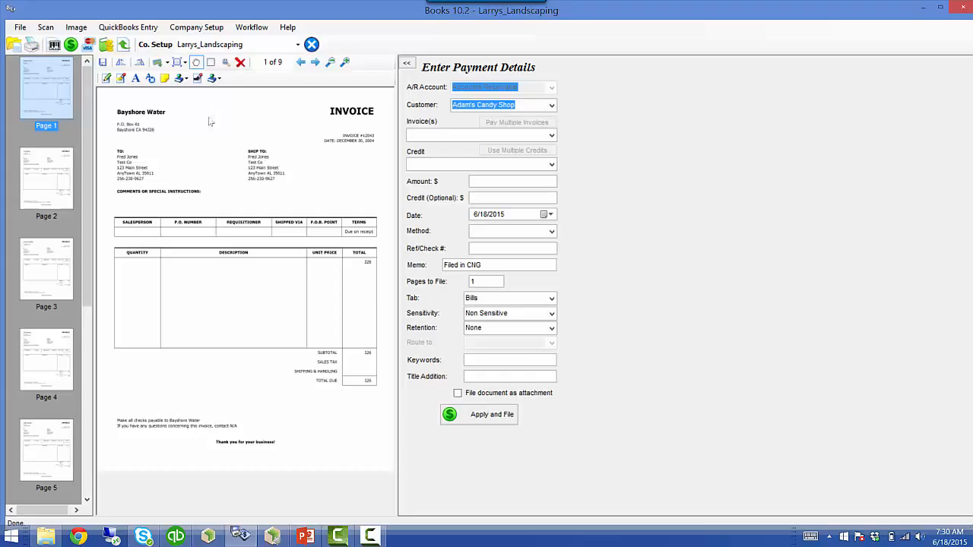
# - Close the Workflow menu unchanged and start a bill for Bayshore Water invoice #12043
pyautogui.click(253, 28)
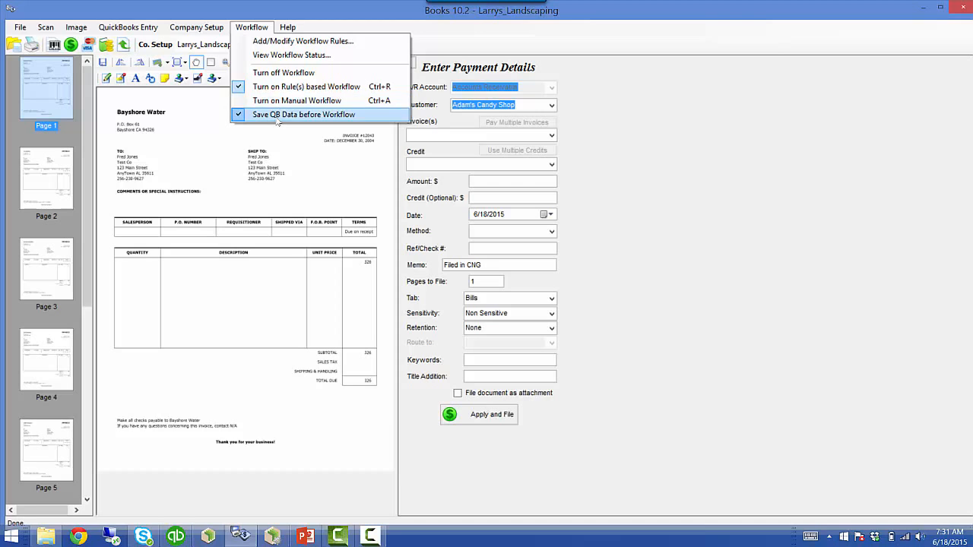
pyautogui.click(110, 47)
pyautogui.click(55, 45)
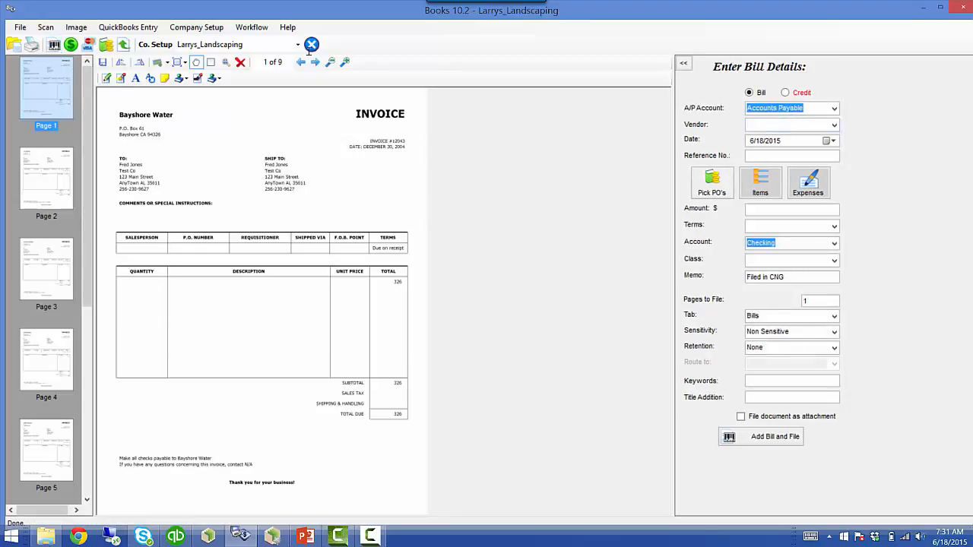
# - Enter Bayshore Water bill #67890 with class Landscaping, add it and confirm it was filed
pyautogui.write('bayshore CalOil Service')
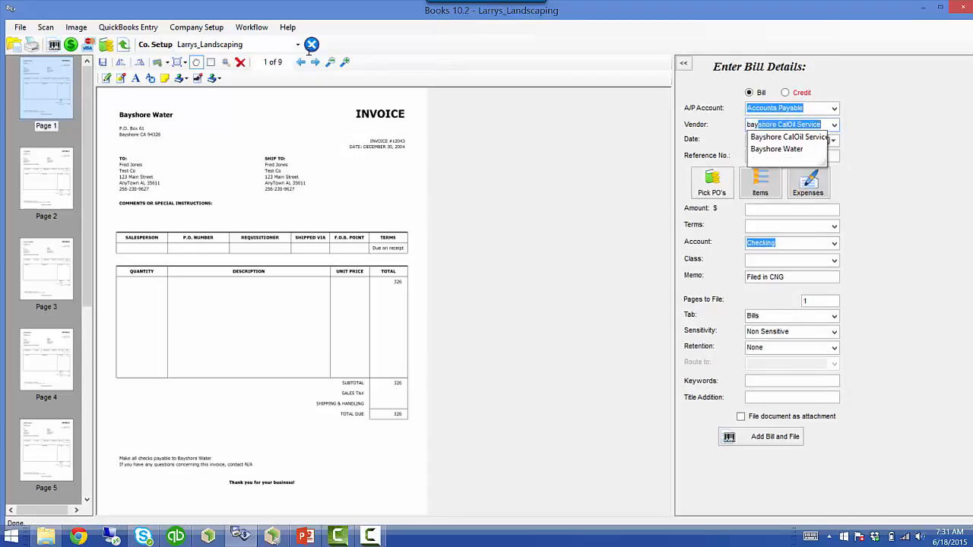
pyautogui.click(779, 150)
pyautogui.click(763, 157)
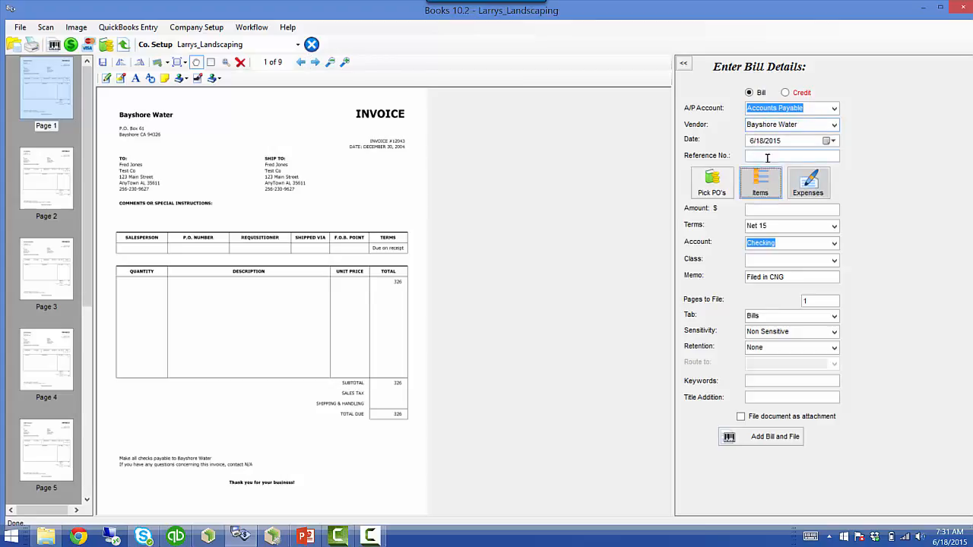
pyautogui.write('6')
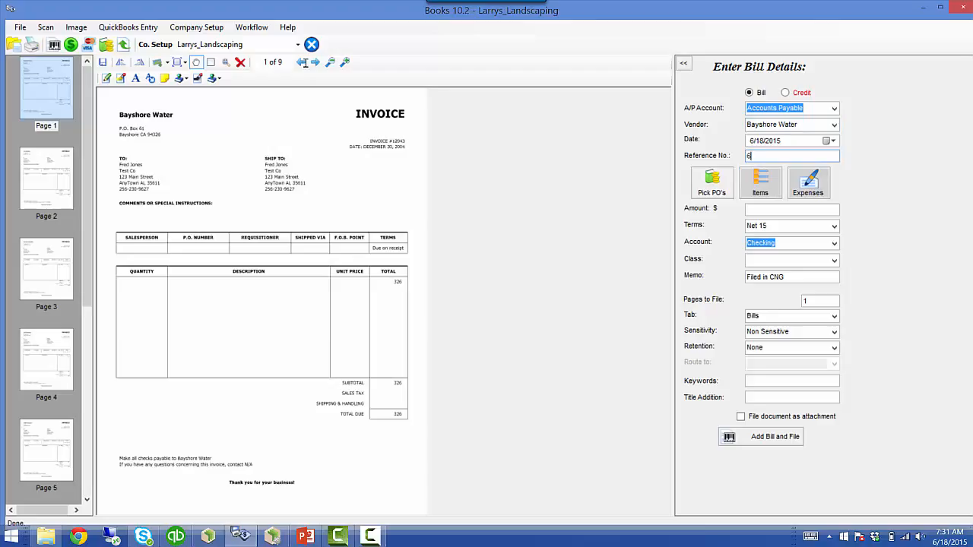
pyautogui.write('7890')
pyautogui.press('Tab')
pyautogui.click(769, 259)
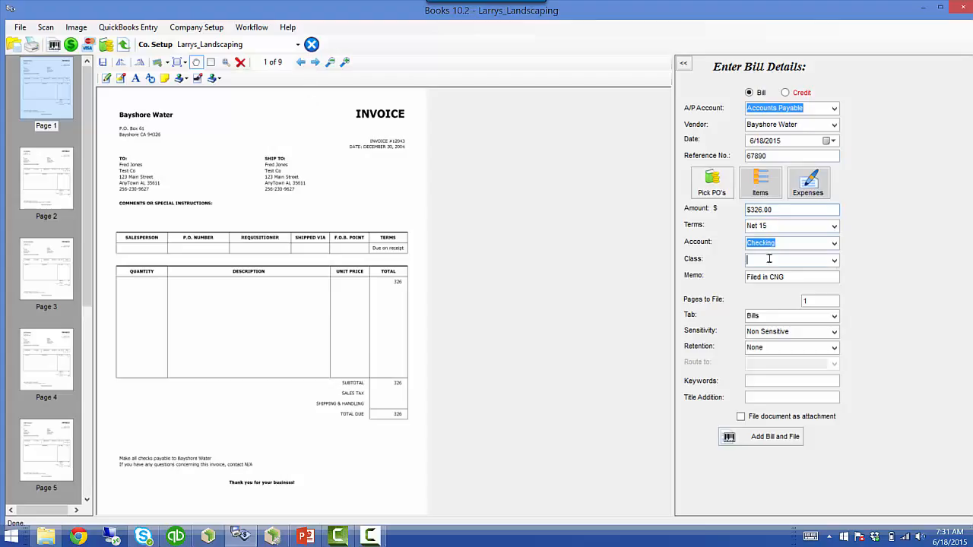
pyautogui.click(834, 260)
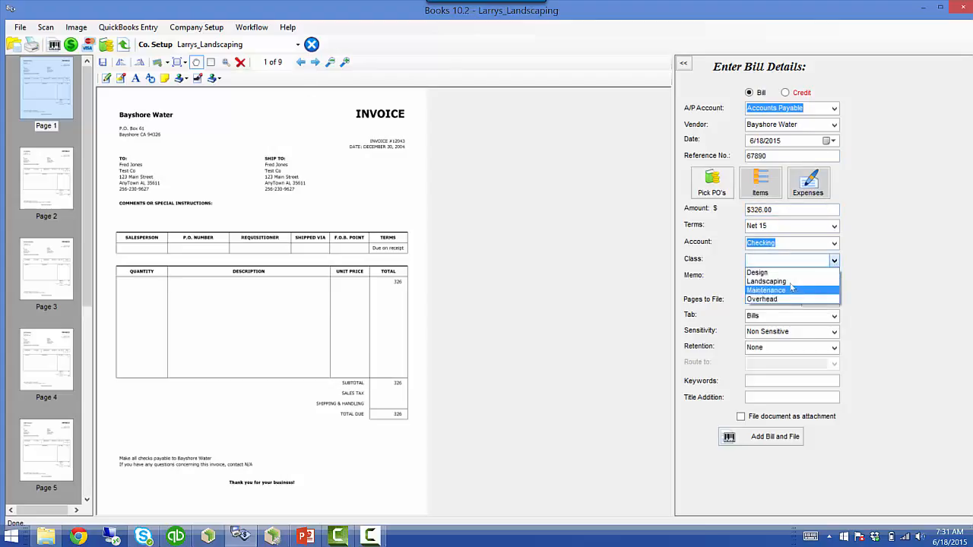
pyautogui.click(787, 281)
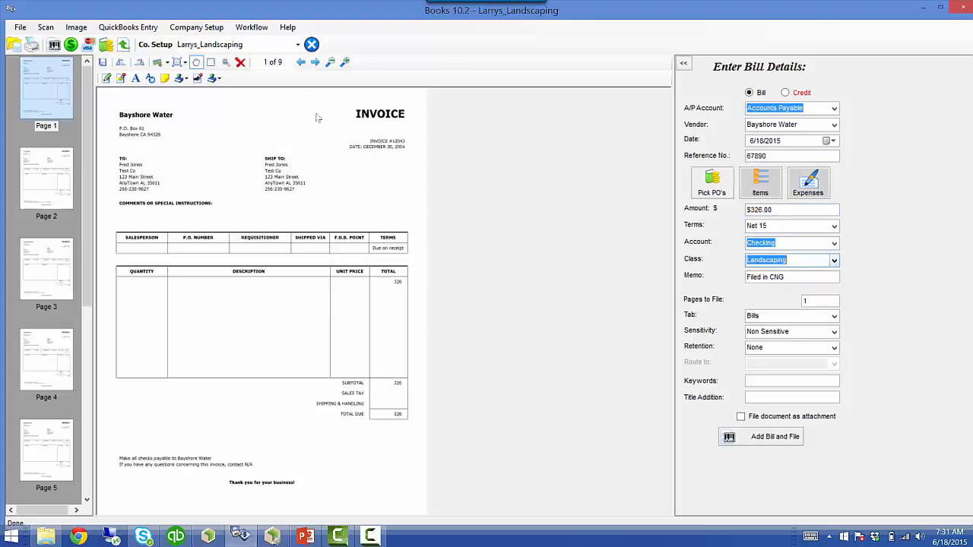
pyautogui.click(754, 439)
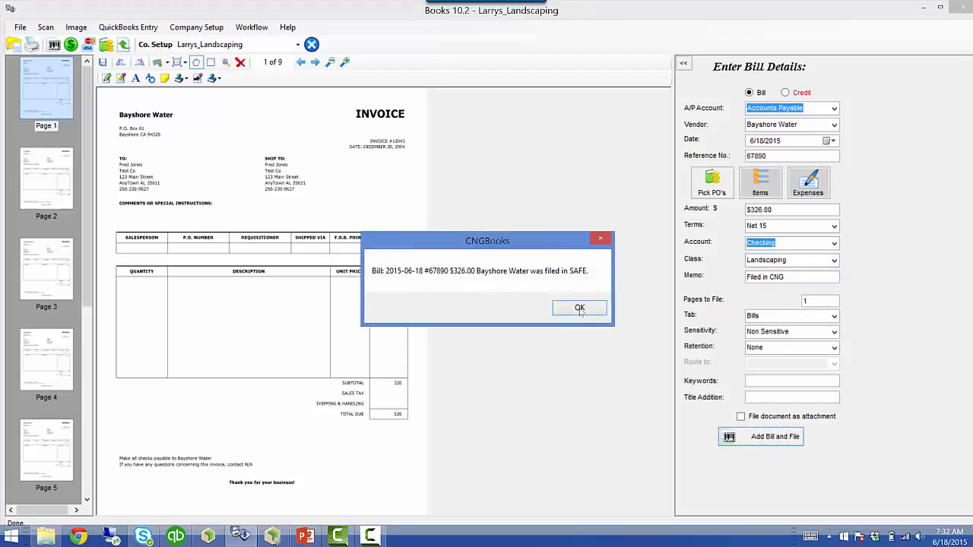
pyautogui.click(579, 309)
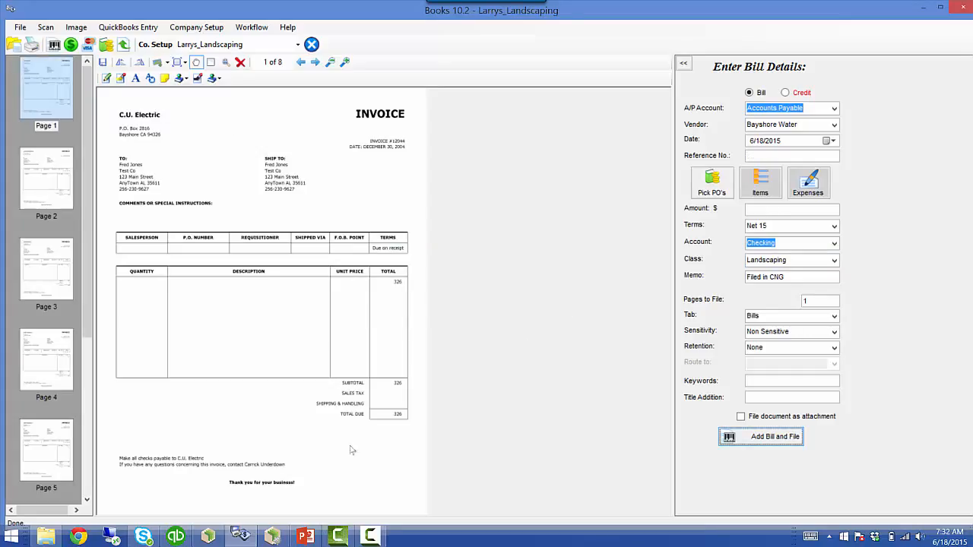
# - Preview filed bill #67890 and its XML record in SAFE's Vendors cabinet
pyautogui.click(203, 537)
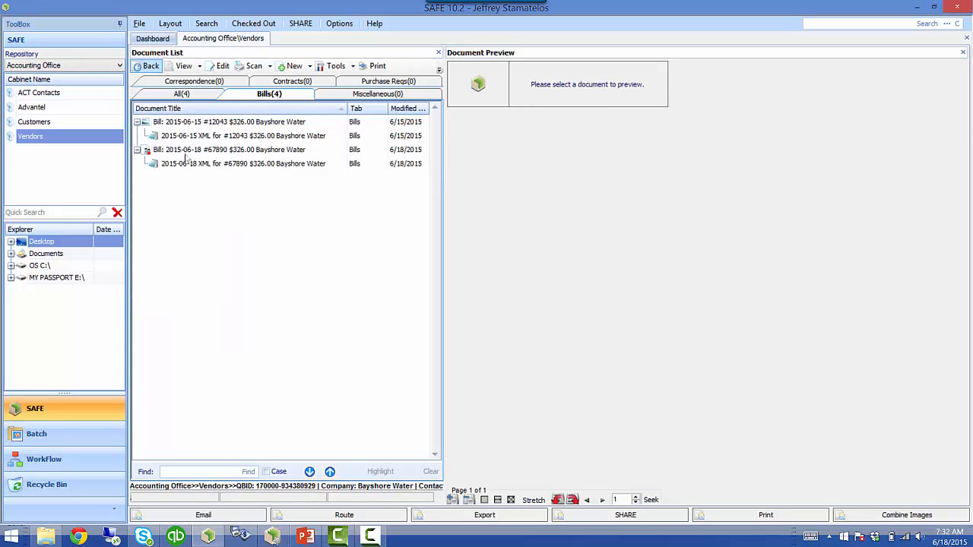
pyautogui.click(185, 152)
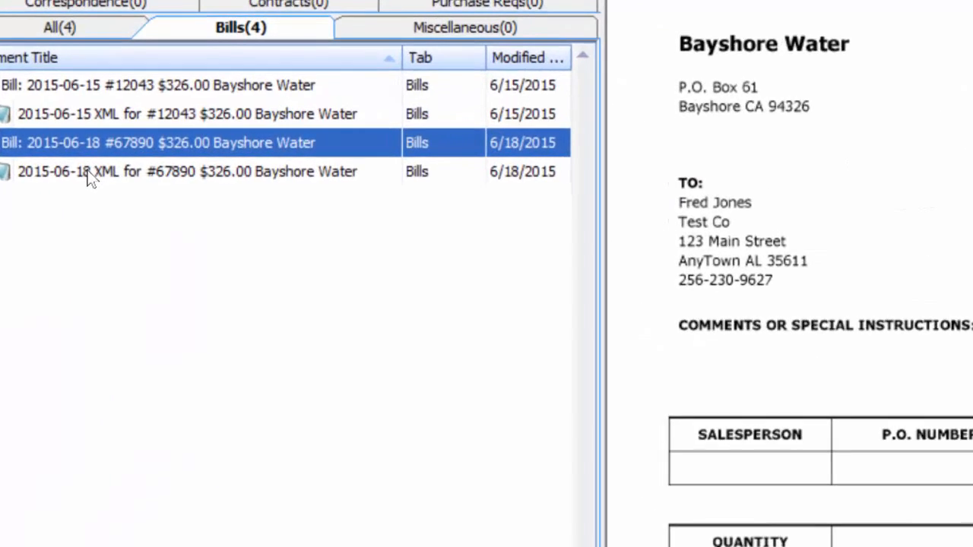
pyautogui.click(185, 164)
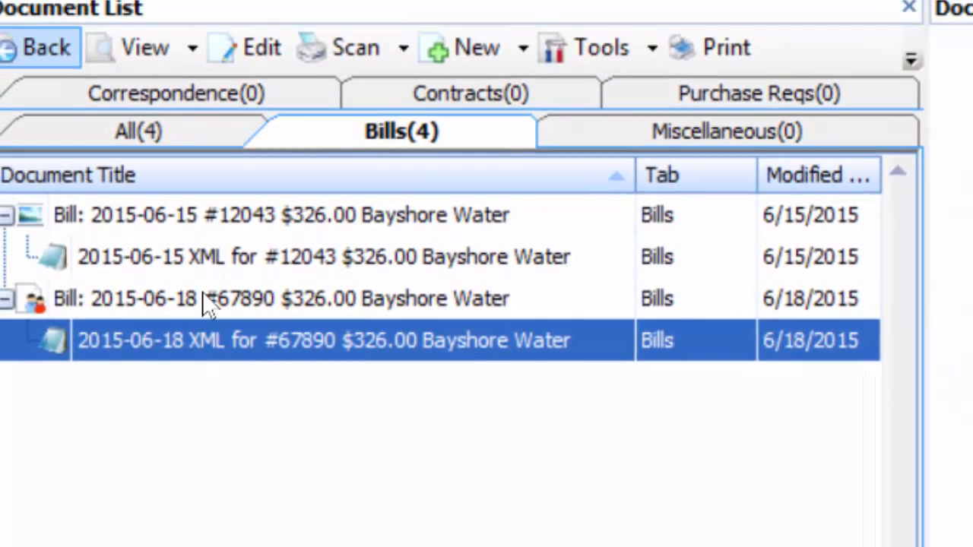
pyautogui.click(88, 300)
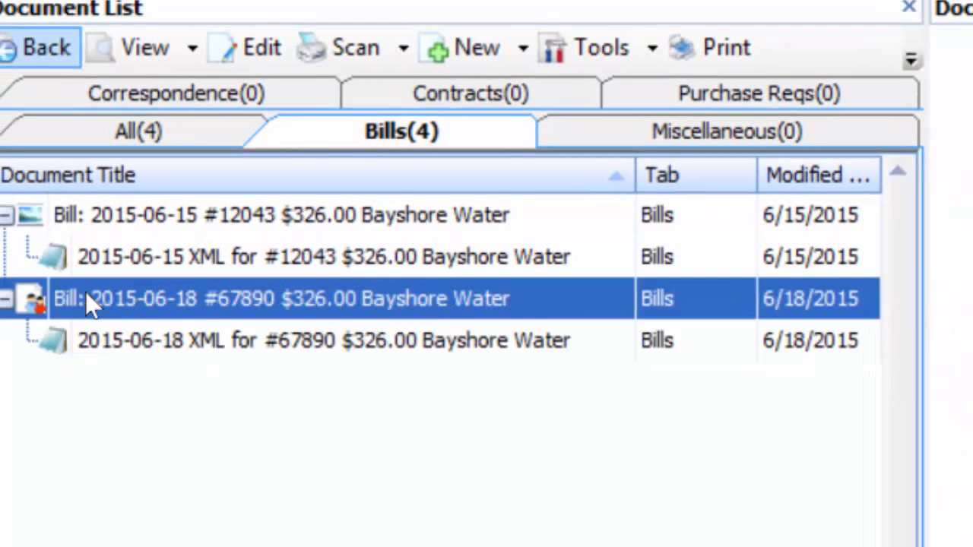
# - Review bill #67890's Document Trace routing history, then return to CNGBooks
pyautogui.rightClick(145, 296)
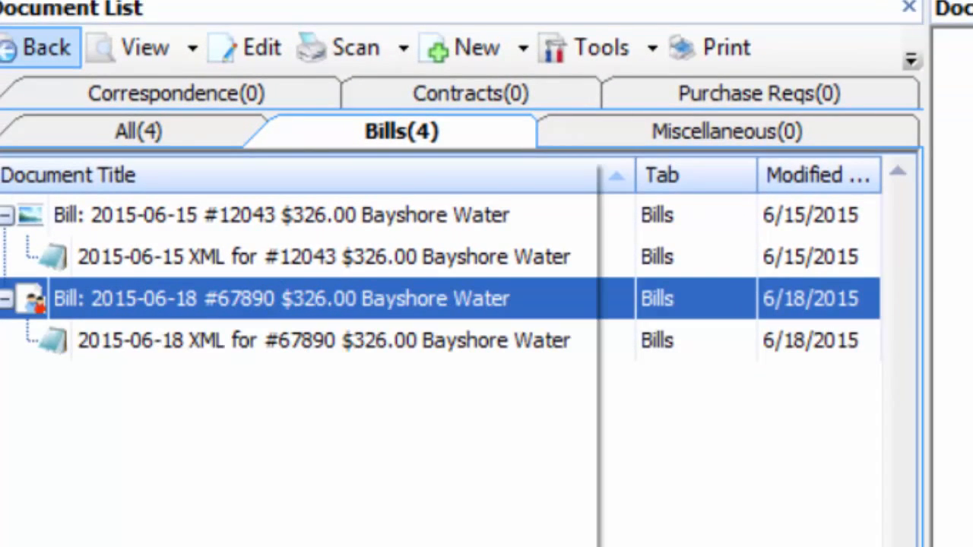
pyautogui.click(289, 546)
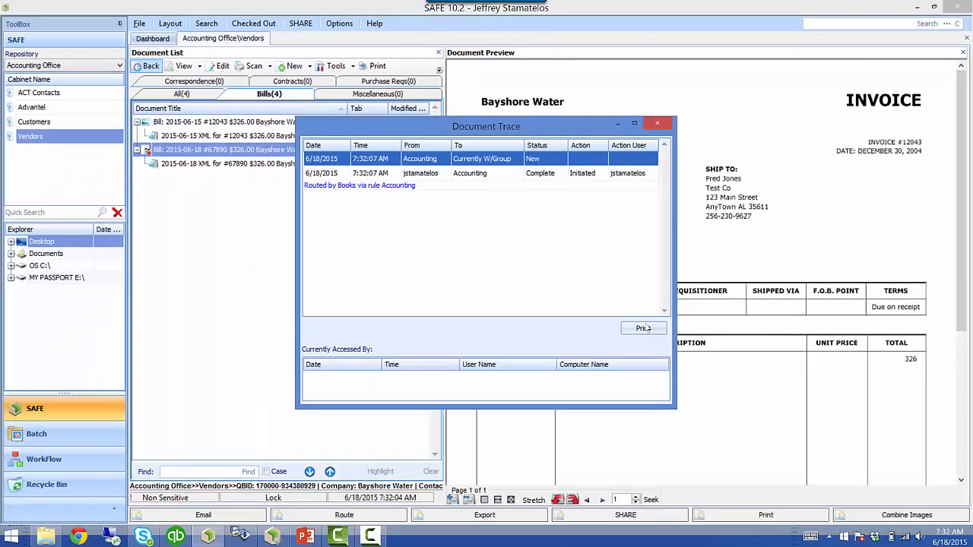
pyautogui.click(656, 123)
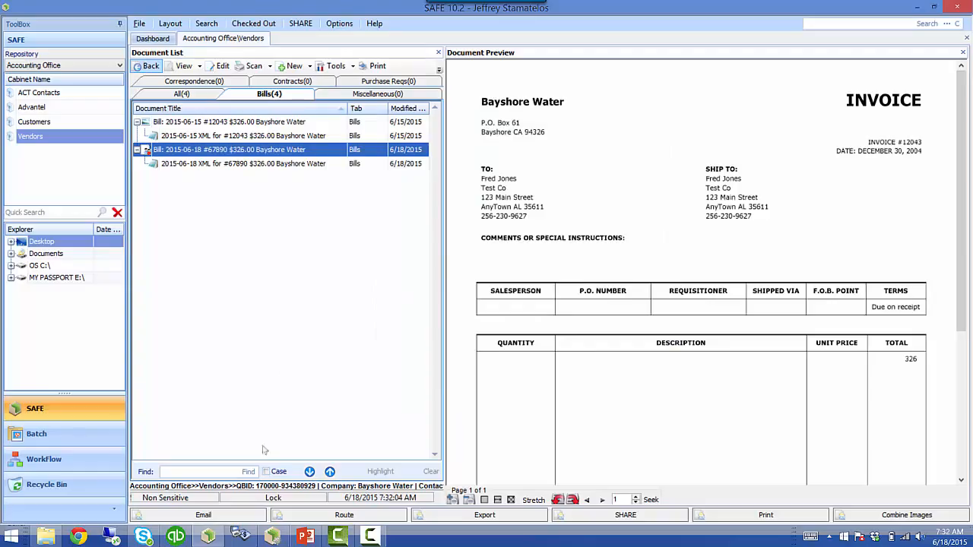
pyautogui.click(240, 536)
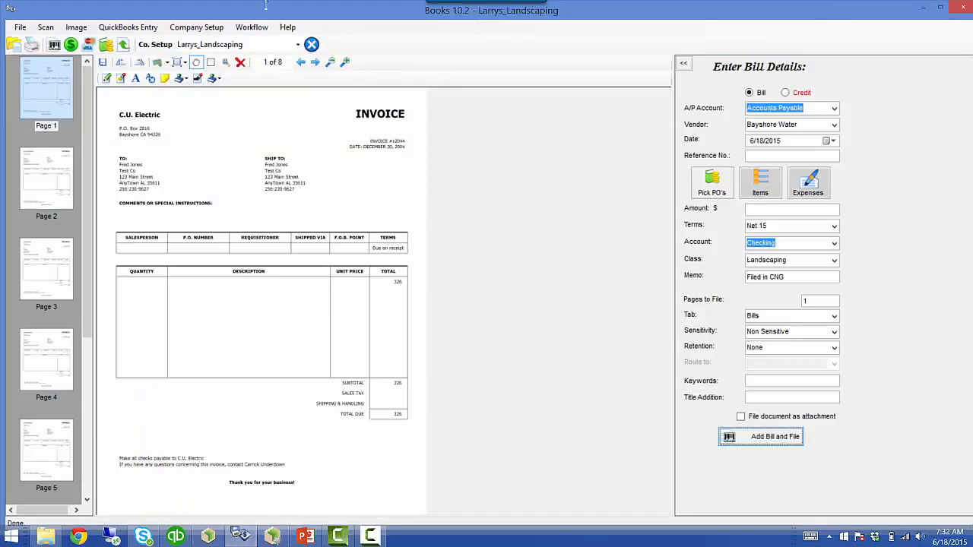
pyautogui.click(254, 27)
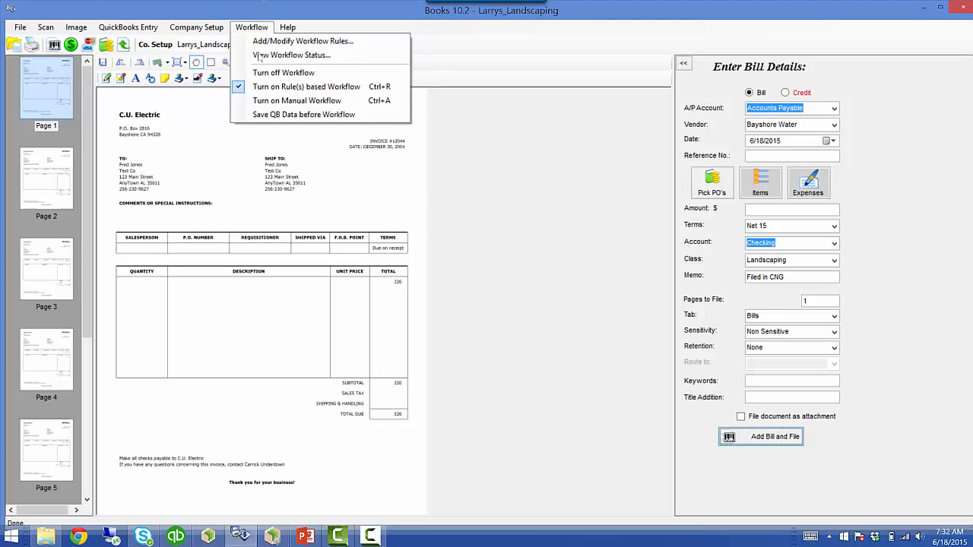
pyautogui.click(262, 58)
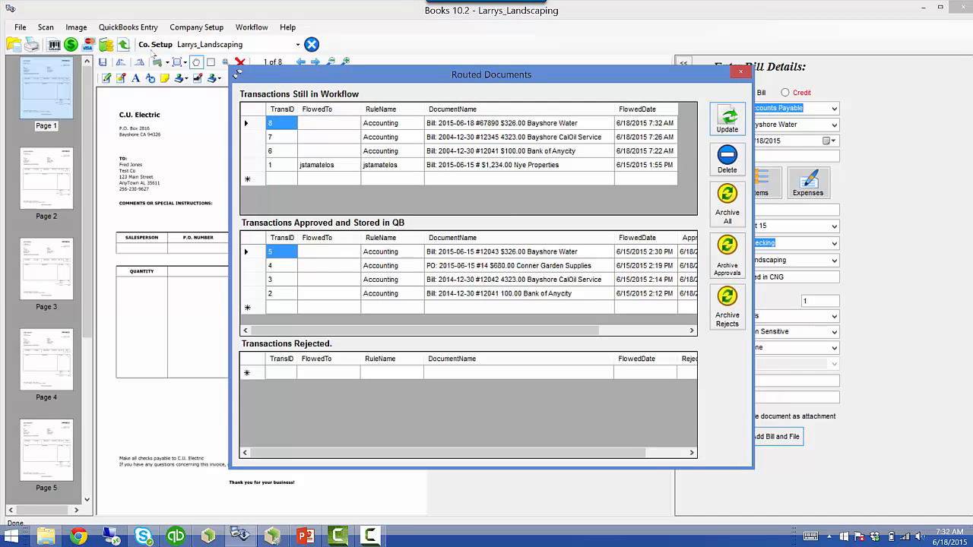
pyautogui.press('Down')
pyautogui.press('Down')
pyautogui.press('Down')
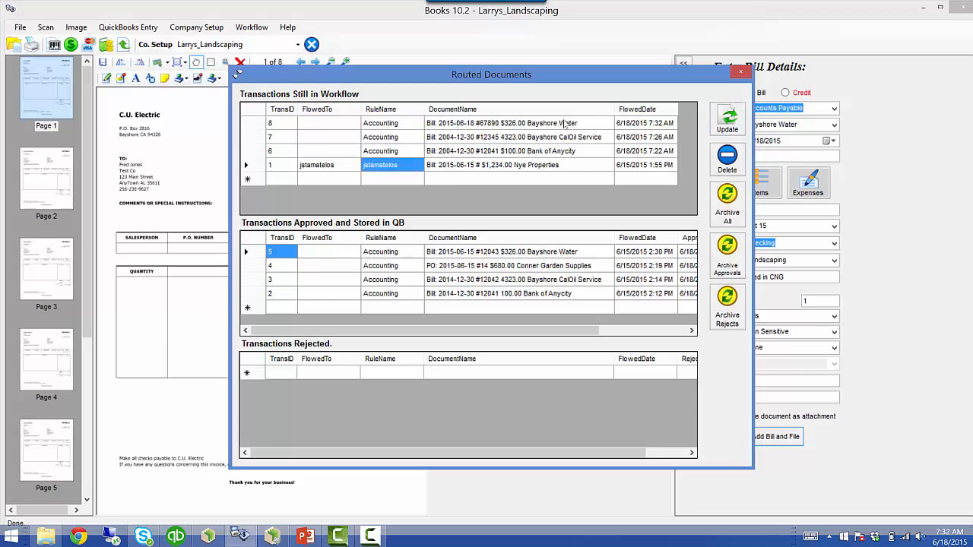
pyautogui.click(573, 124)
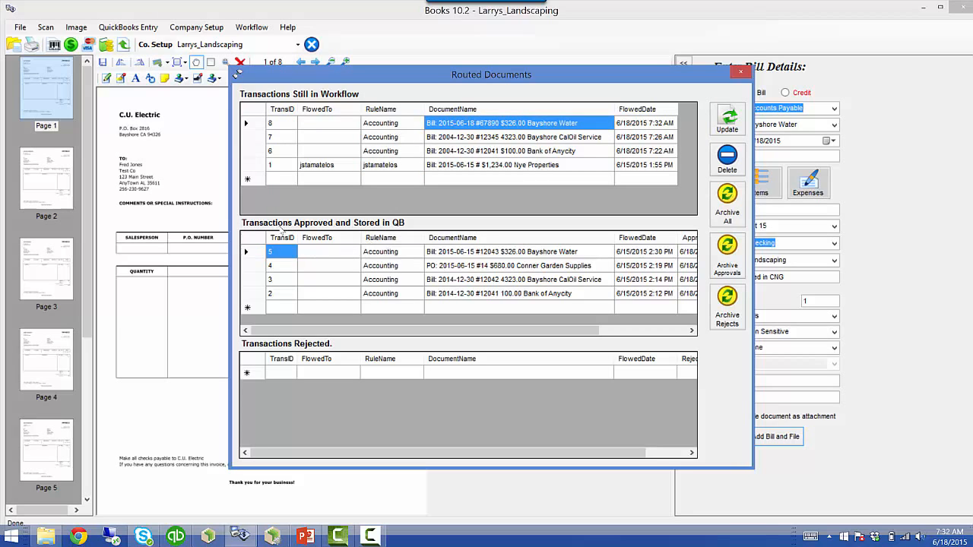
pyautogui.click(467, 256)
pyautogui.click(463, 280)
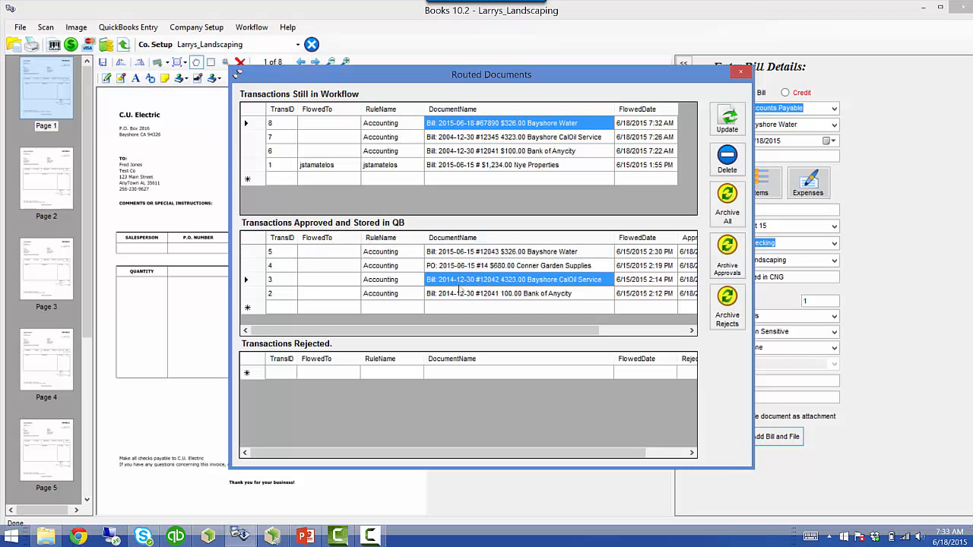
pyautogui.click(477, 125)
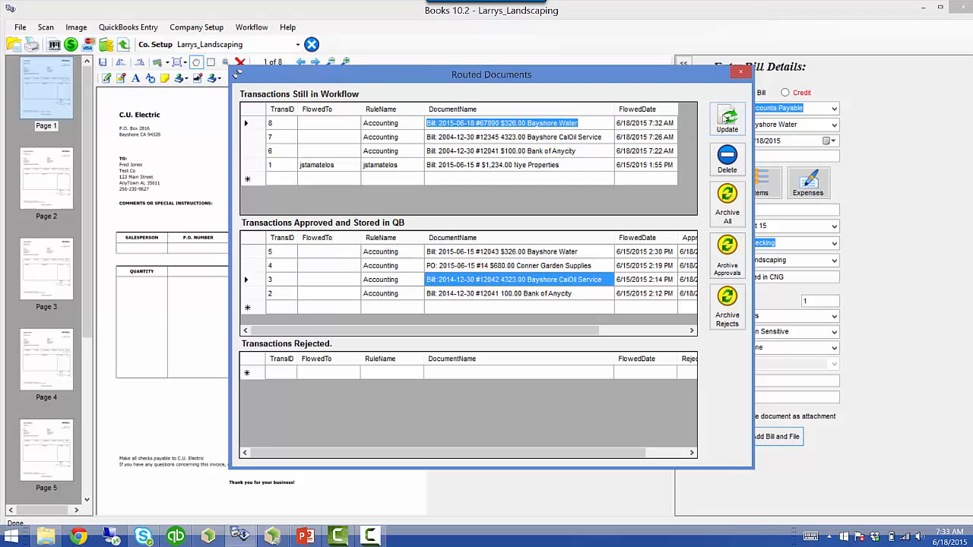
pyautogui.click(727, 118)
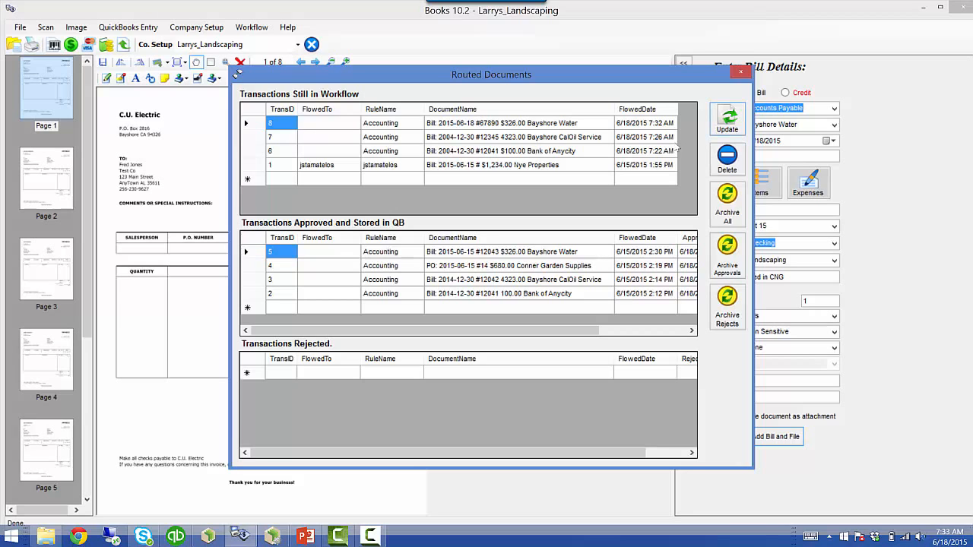
pyautogui.click(741, 72)
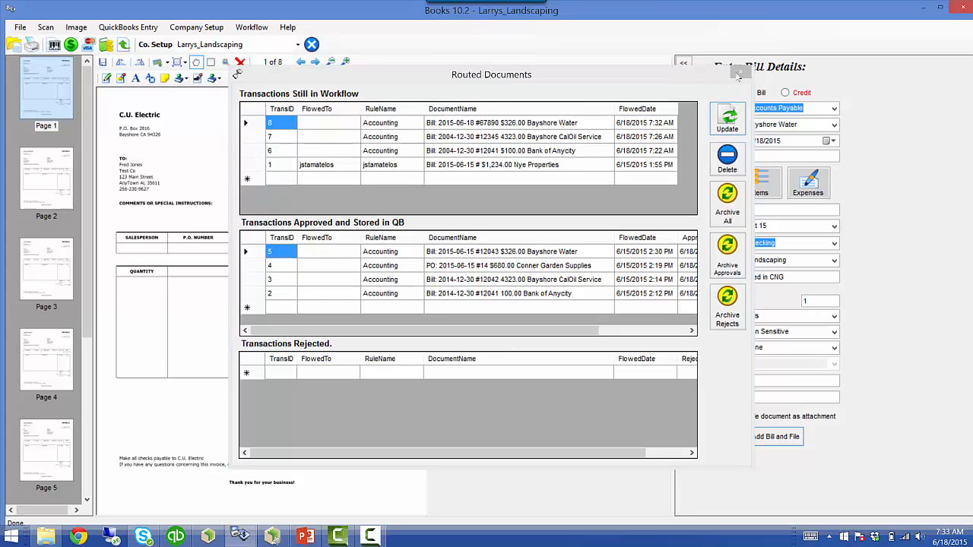
# - Delete the A-M Vendors, Accounting, user-named and N-Z Vendors workflow rules
pyautogui.click(259, 30)
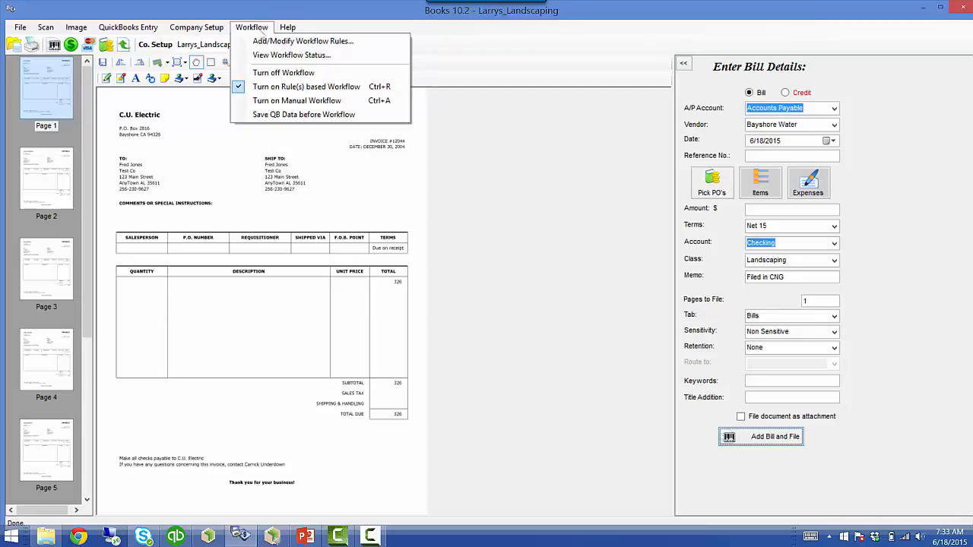
pyautogui.click(240, 44)
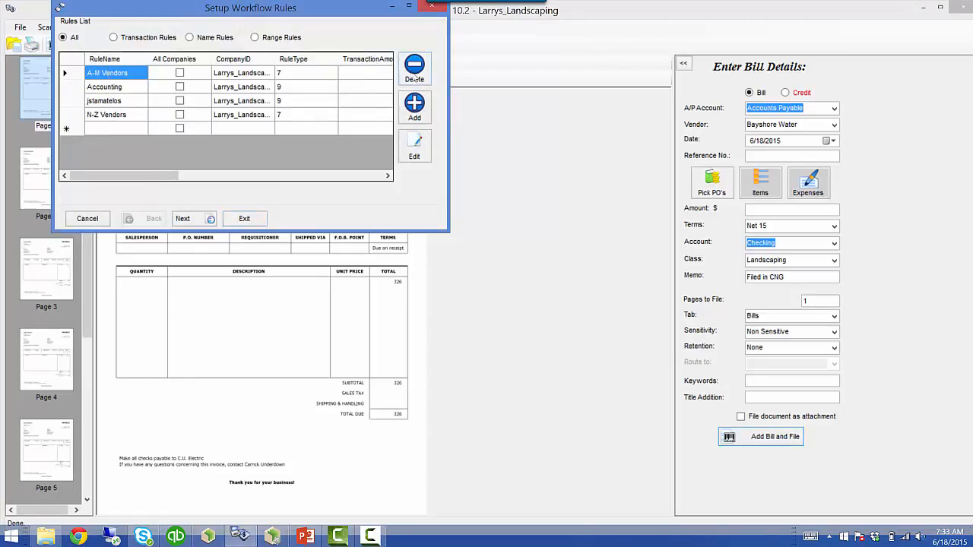
pyautogui.click(105, 76)
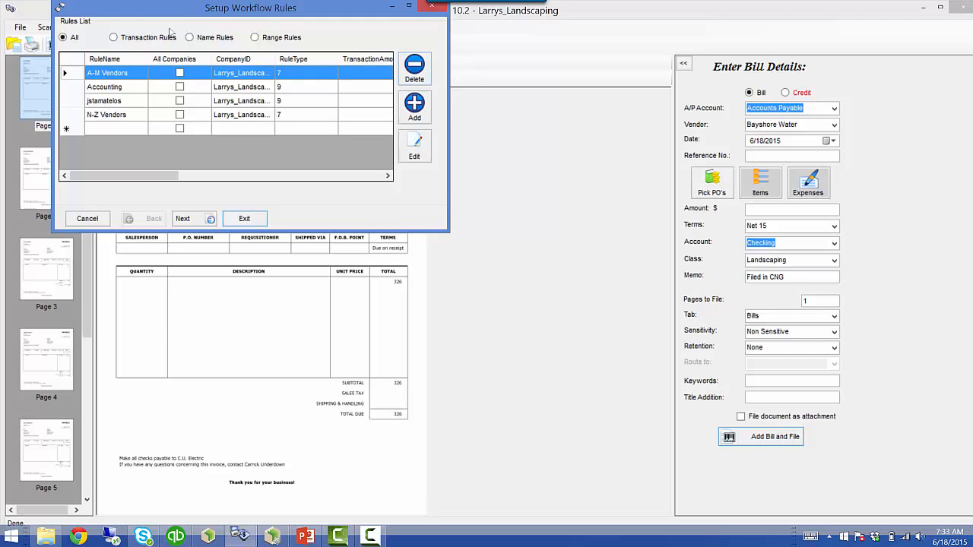
pyautogui.click(66, 74)
pyautogui.click(421, 63)
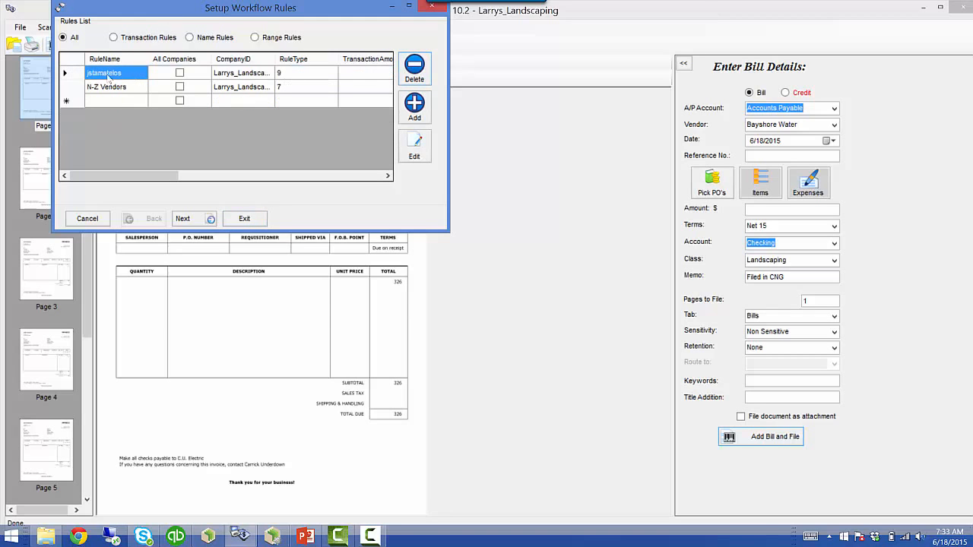
pyautogui.click(66, 73)
pyautogui.click(415, 76)
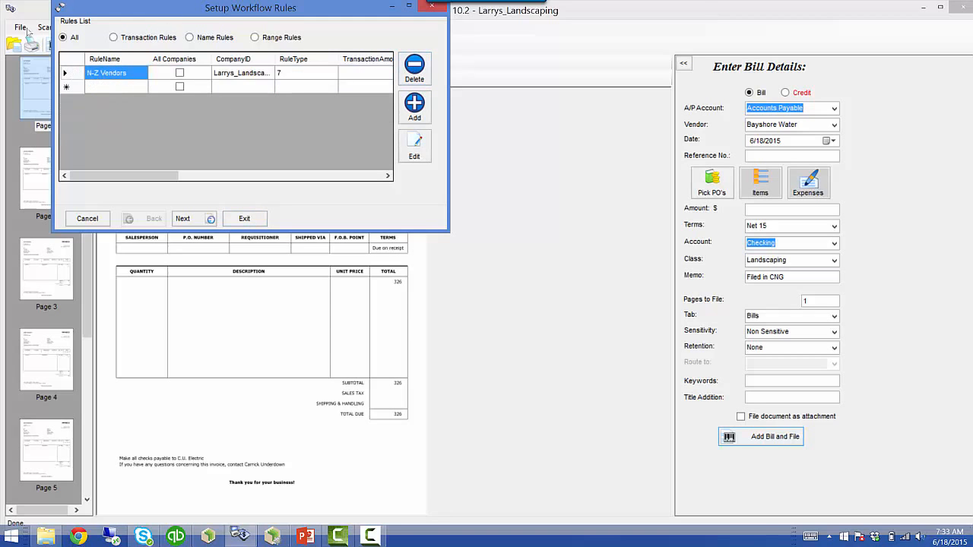
pyautogui.click(415, 78)
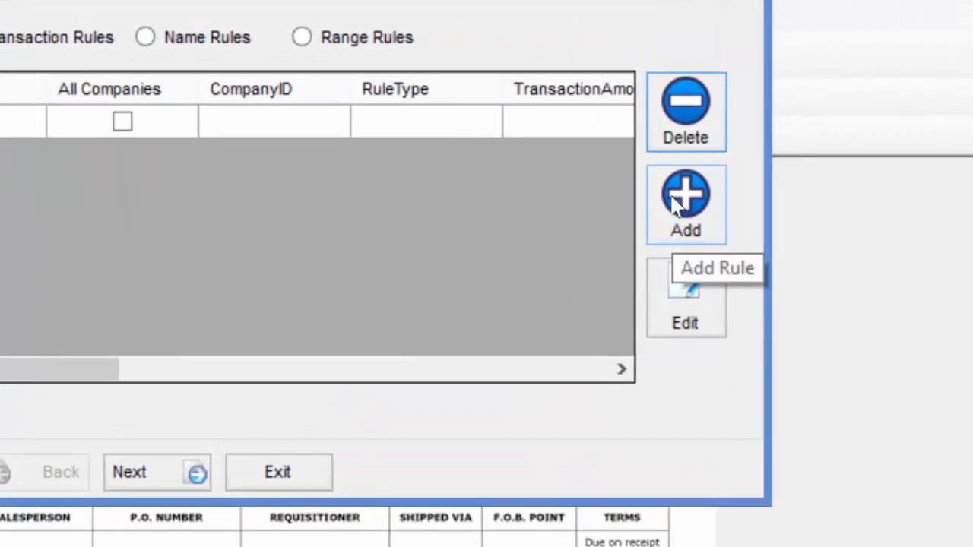
# - Start a new vendor-name-range rule covering vendors A through M
pyautogui.click(415, 103)
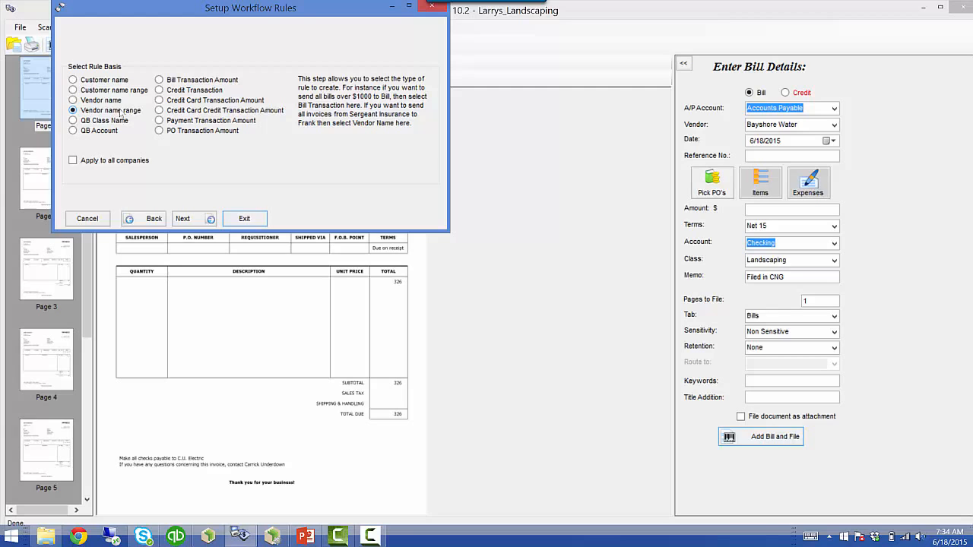
pyautogui.click(193, 219)
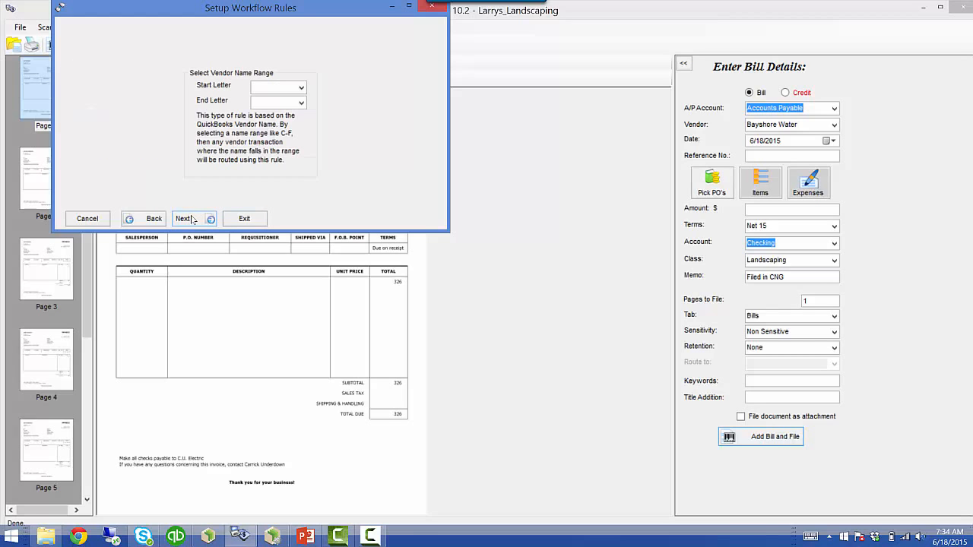
pyautogui.click(301, 88)
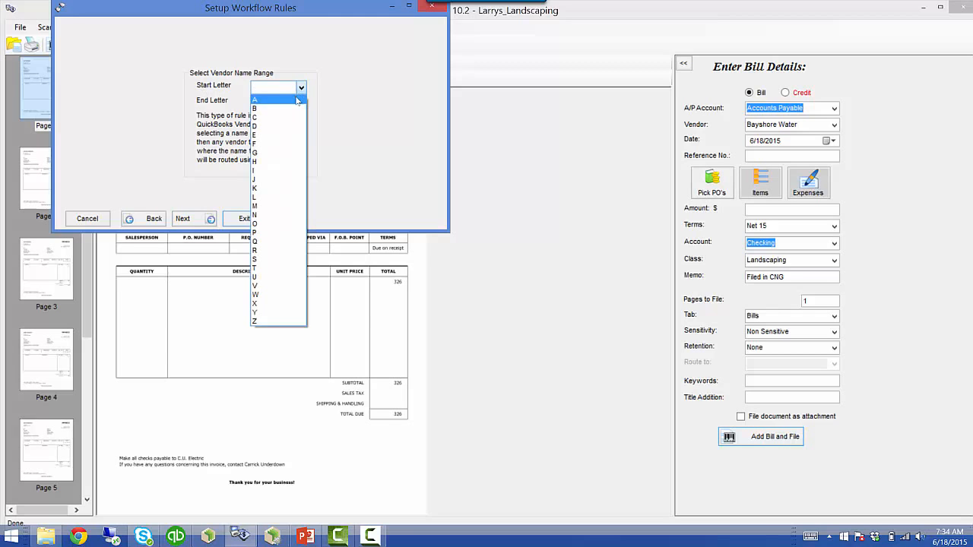
pyautogui.click(119, 44)
pyautogui.click(302, 103)
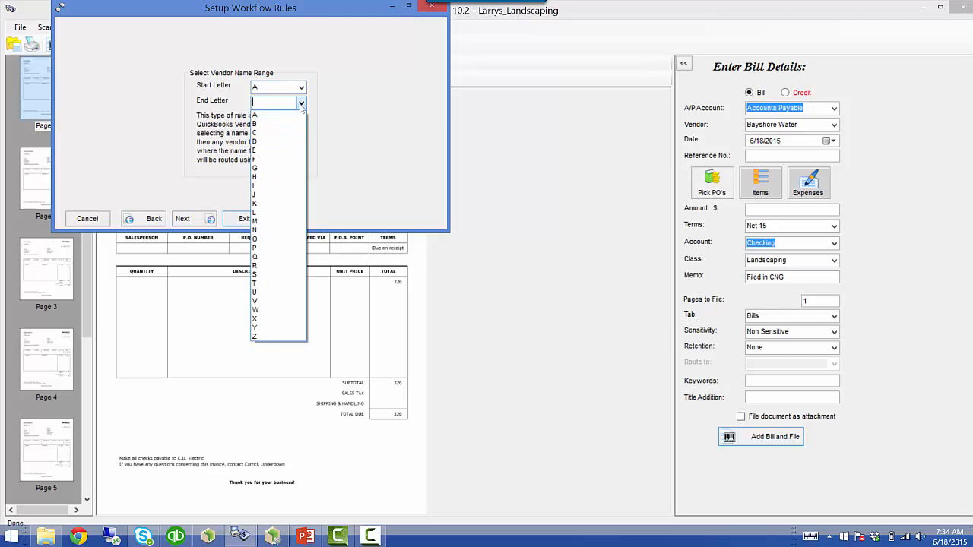
pyautogui.click(264, 221)
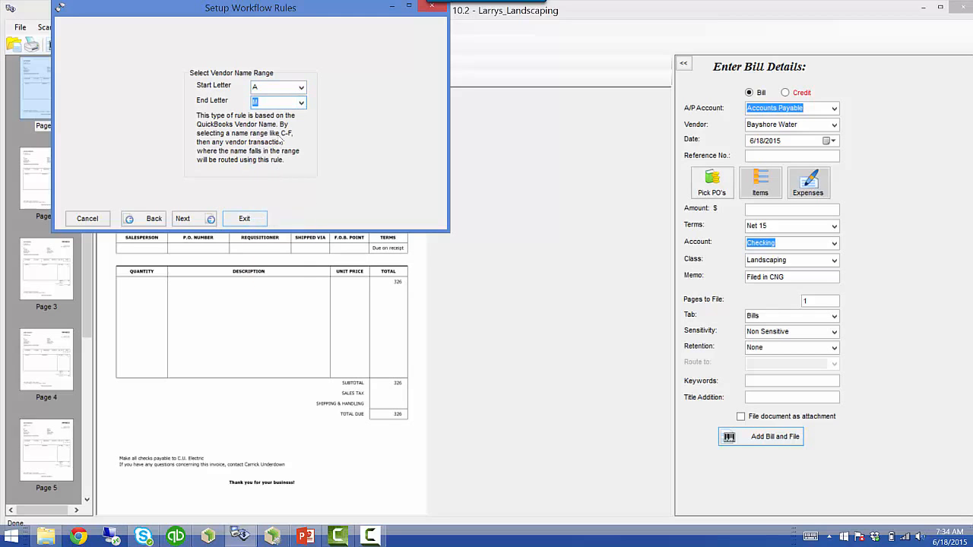
# - Name the rule 'Vendors A-M' and save it
pyautogui.click(194, 219)
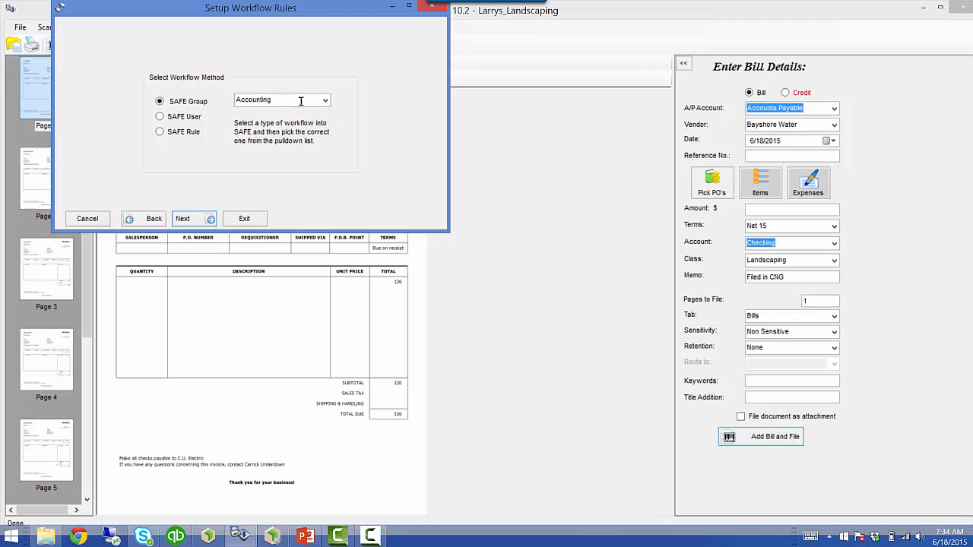
pyautogui.click(202, 219)
pyautogui.doubleClick(195, 98)
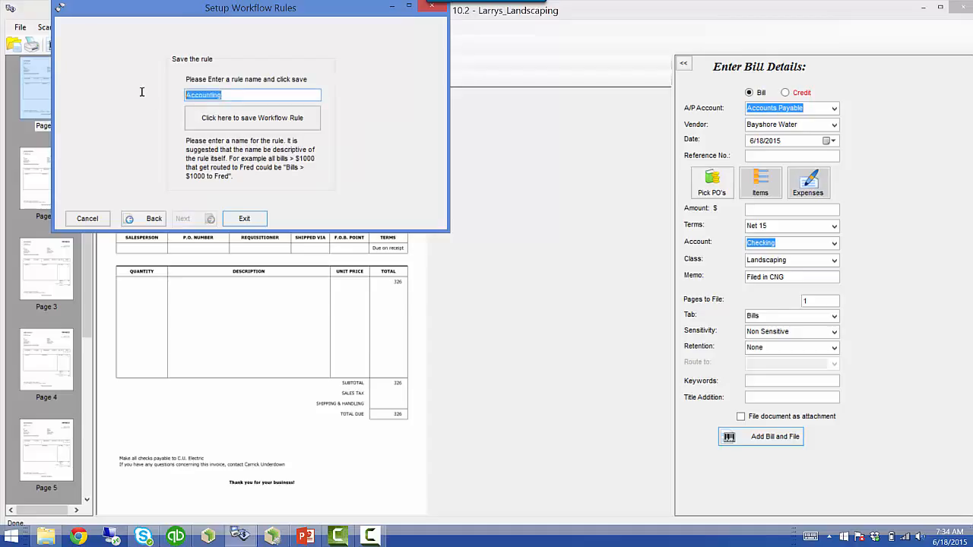
pyautogui.write('Vendors A-M')
pyautogui.click(260, 118)
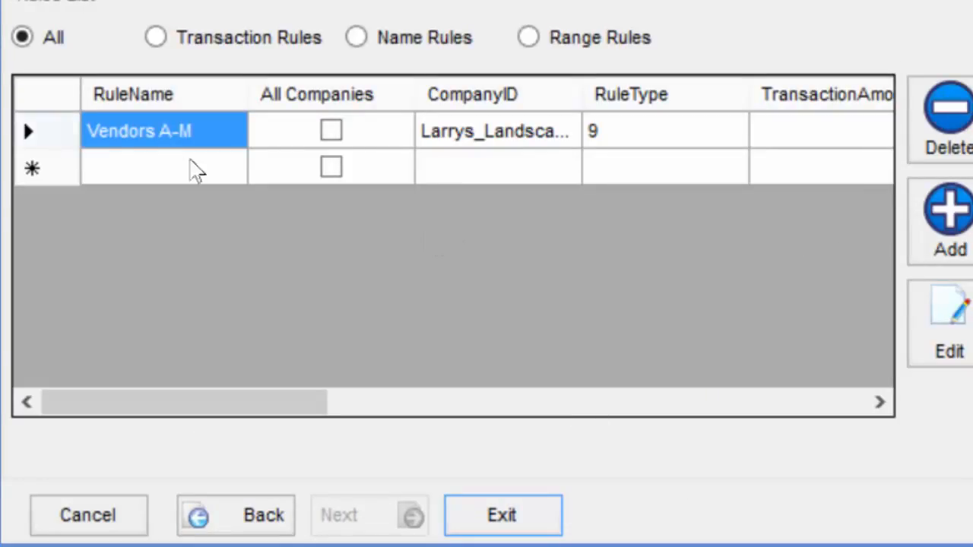
# - Add another vendor-name-range rule covering vendors N through Z
pyautogui.click(942, 234)
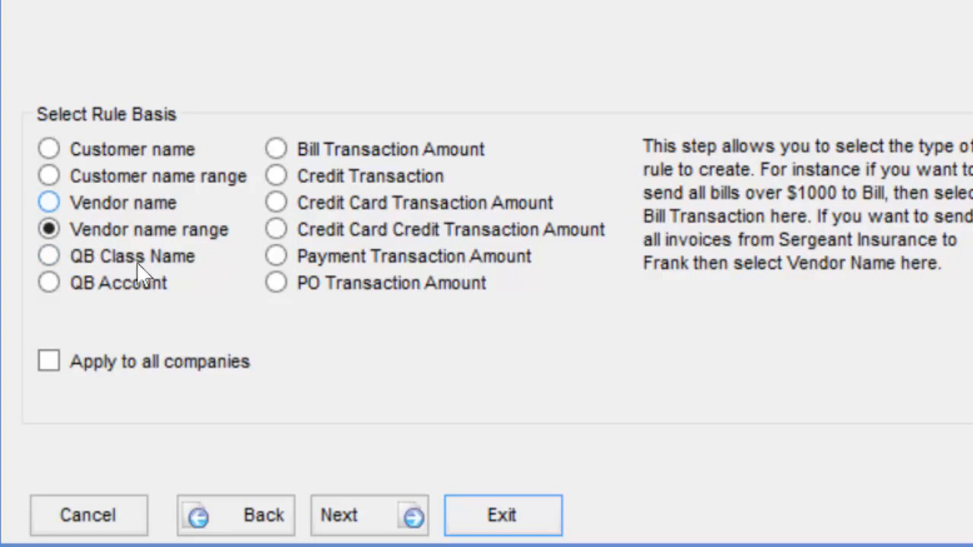
pyautogui.click(352, 516)
pyautogui.click(652, 170)
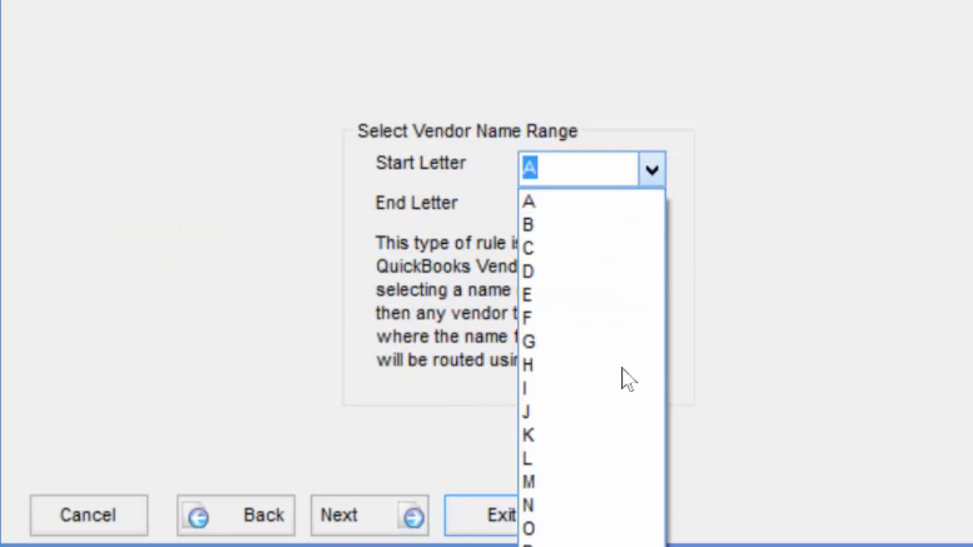
pyautogui.click(586, 481)
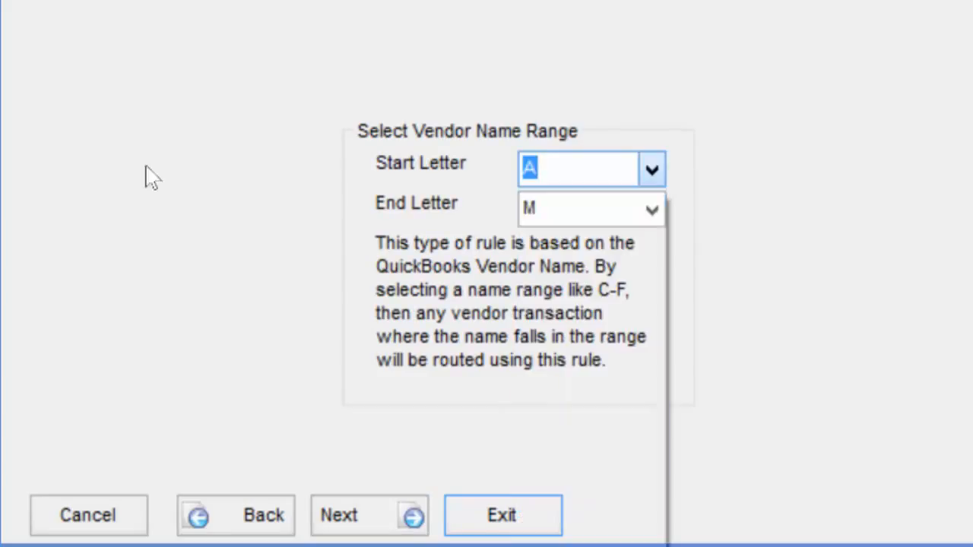
pyautogui.click(652, 210)
pyautogui.click(585, 545)
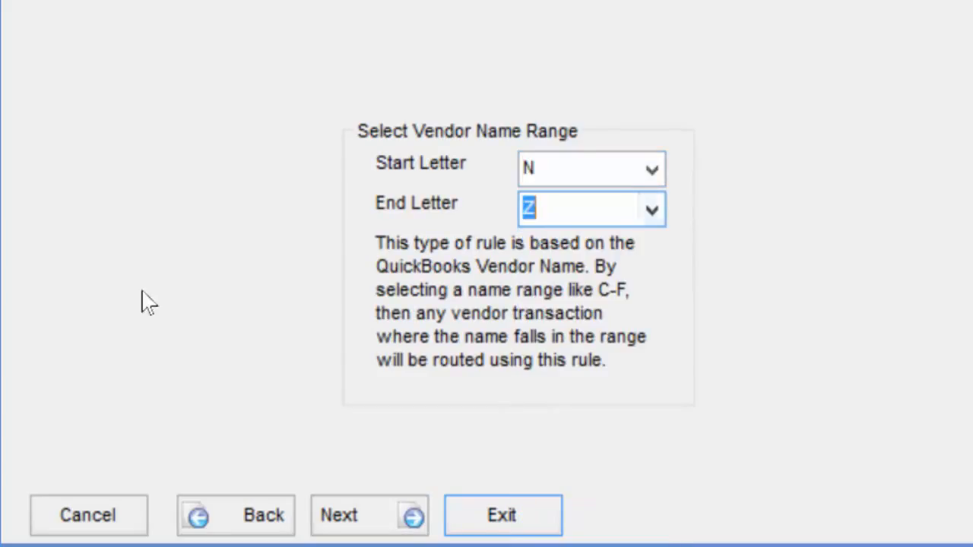
# - Route it to a single SAFE user, save it as 'Vendors N-Z', and add no more rules
pyautogui.click(389, 507)
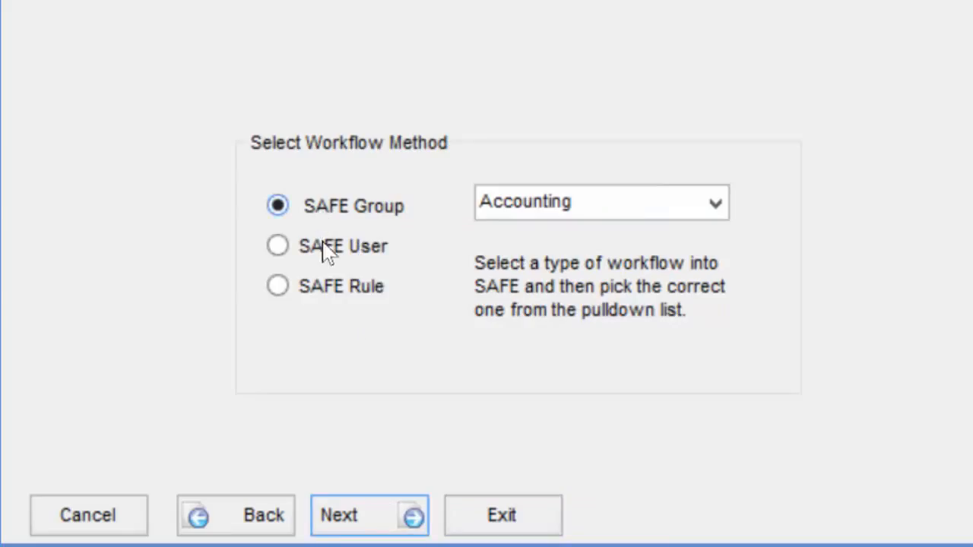
pyautogui.click(276, 245)
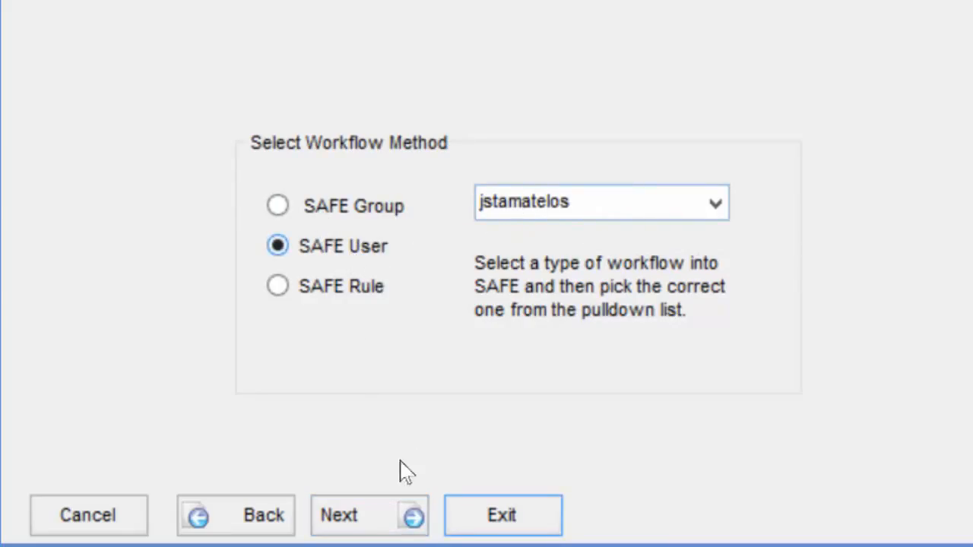
pyautogui.click(397, 524)
pyautogui.moveTo(489, 200); pyautogui.dragTo(114, 194)
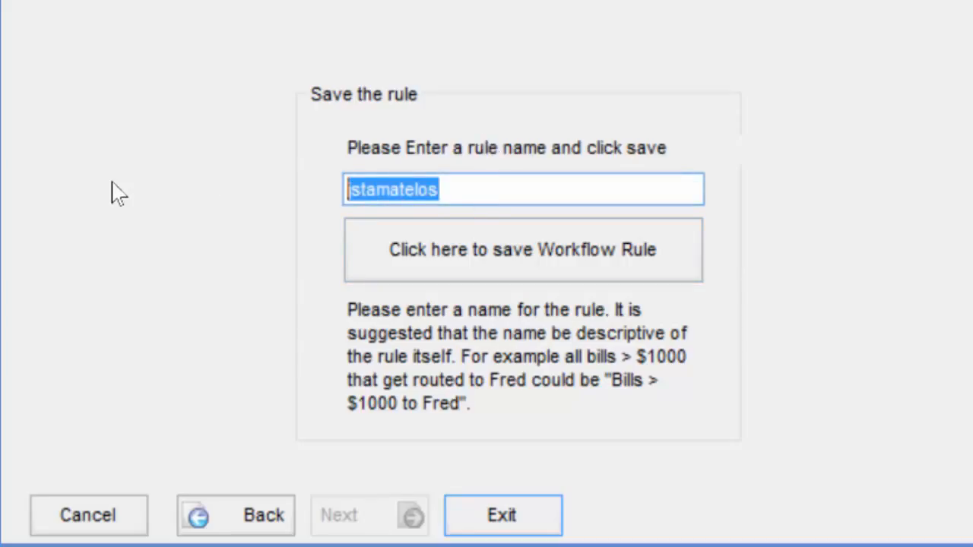
pyautogui.write('Vendors')
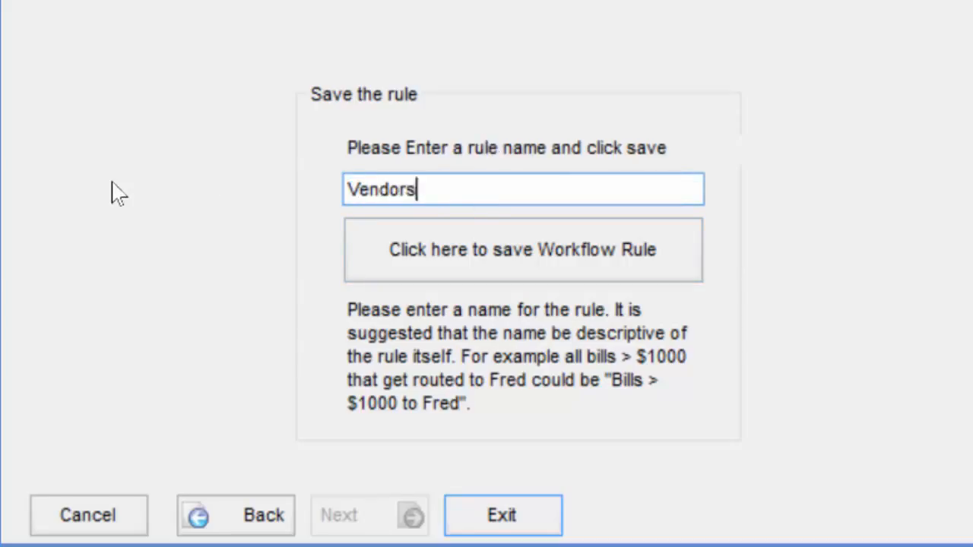
pyautogui.write(' N-Z')
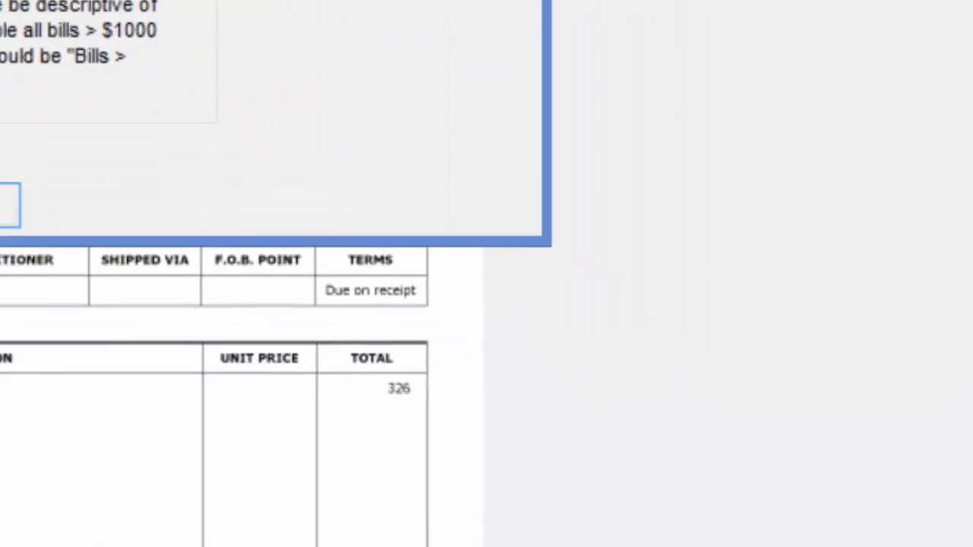
pyautogui.press('Return')
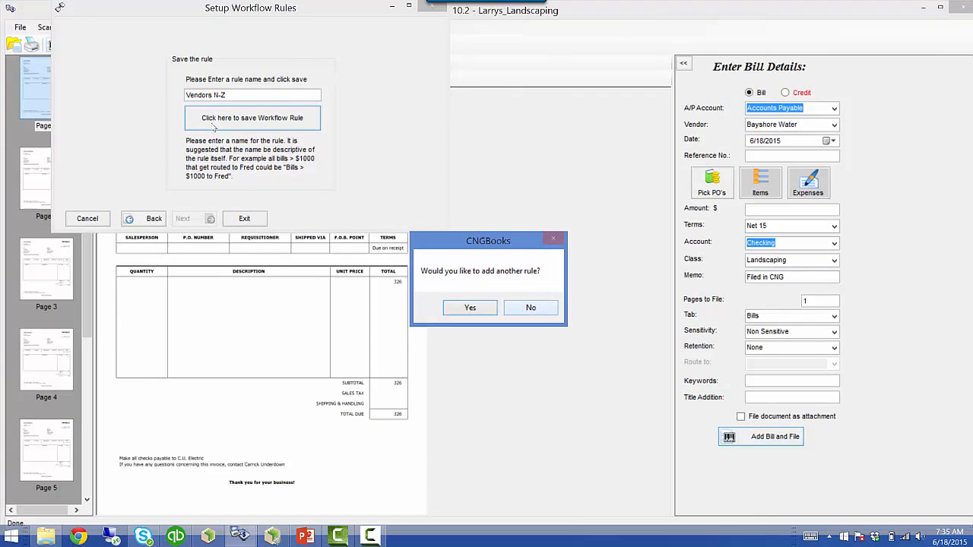
pyautogui.click(558, 327)
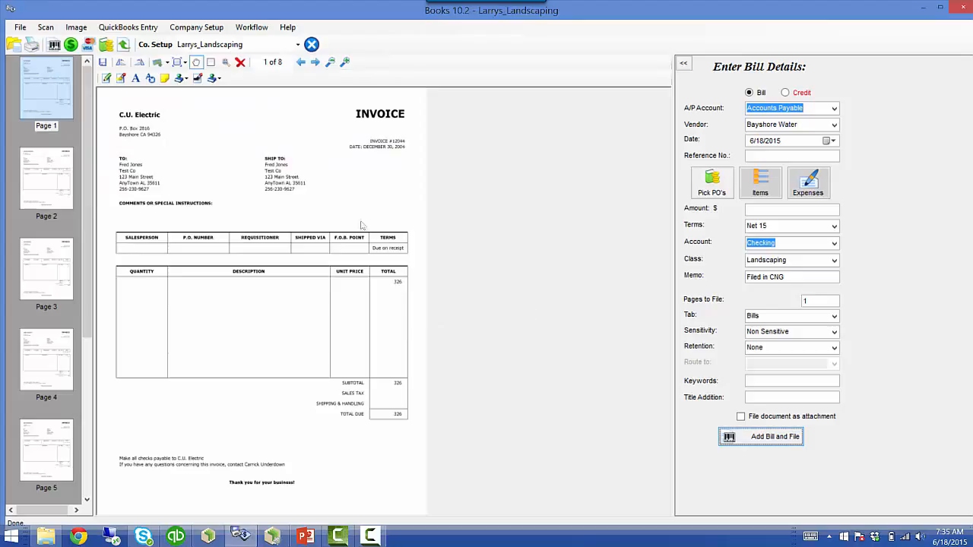
pyautogui.click(252, 28)
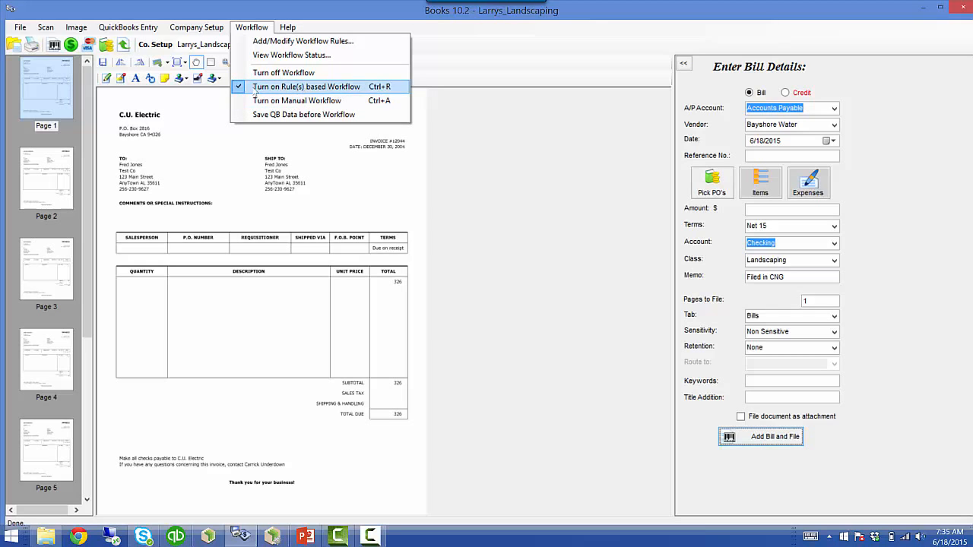
pyautogui.click(496, 158)
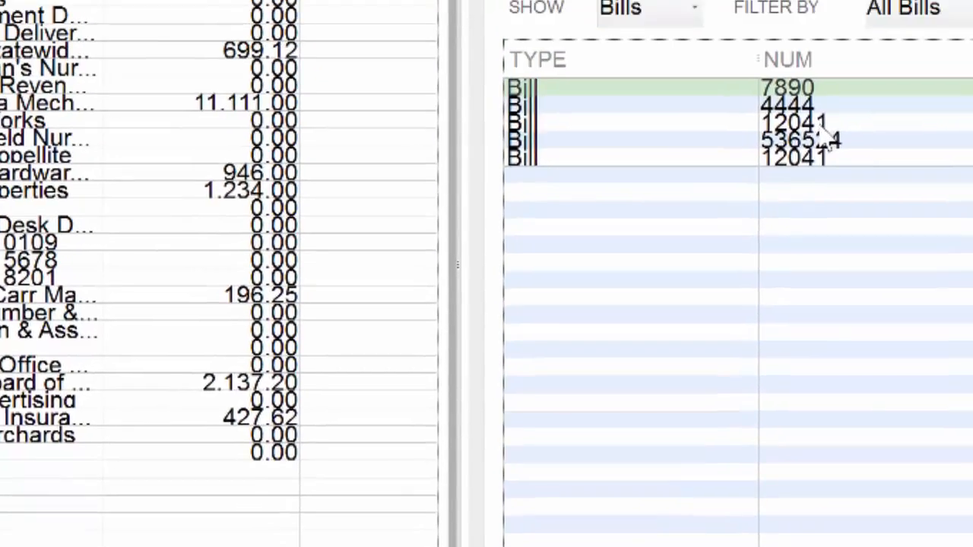
# - Open Bank of Anycity bill 12041 and launch Cabinet Super Search from the Start screen
pyautogui.click(802, 359)
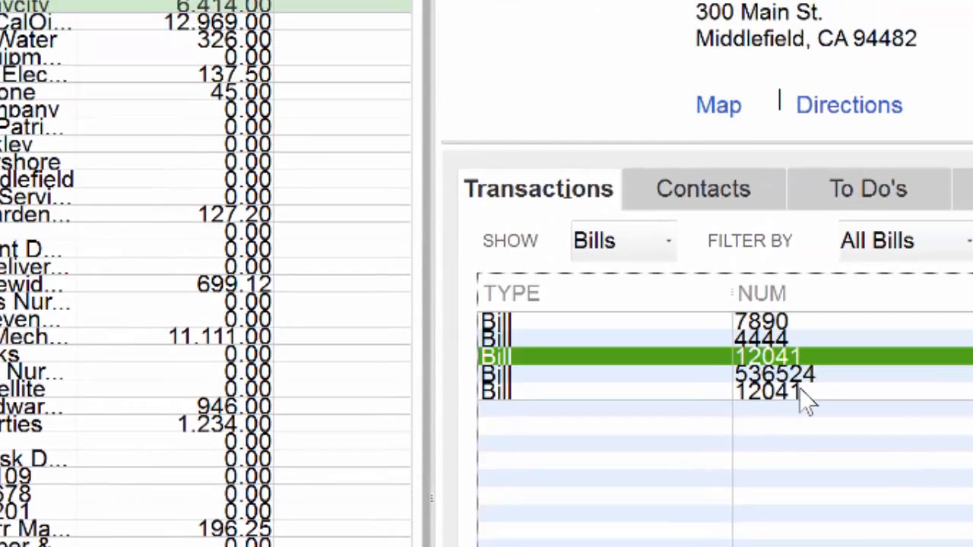
pyautogui.click(798, 390)
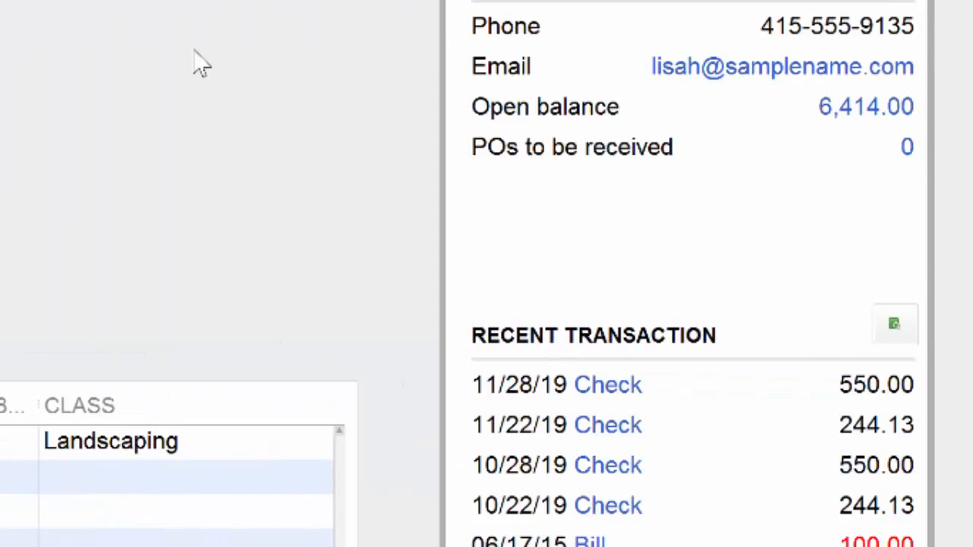
pyautogui.press('super')
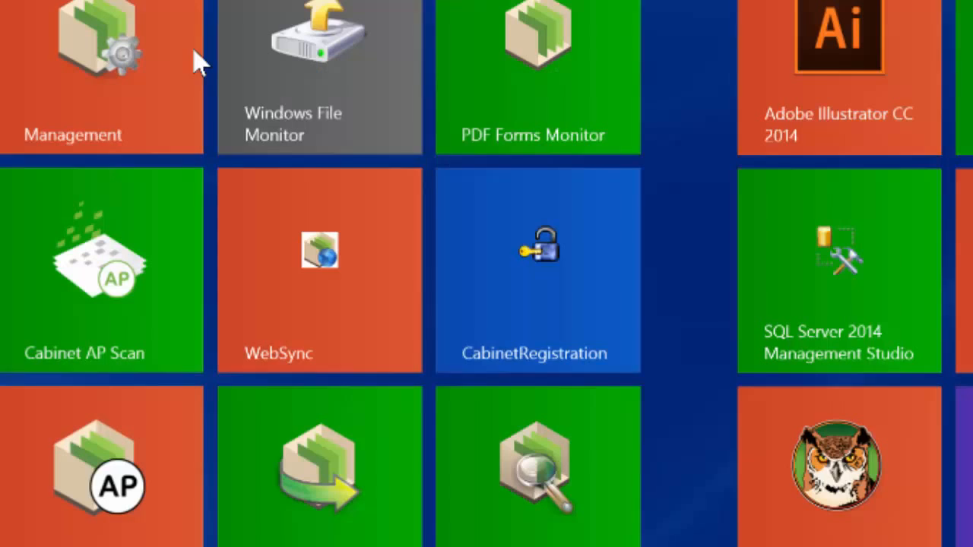
pyautogui.click(562, 520)
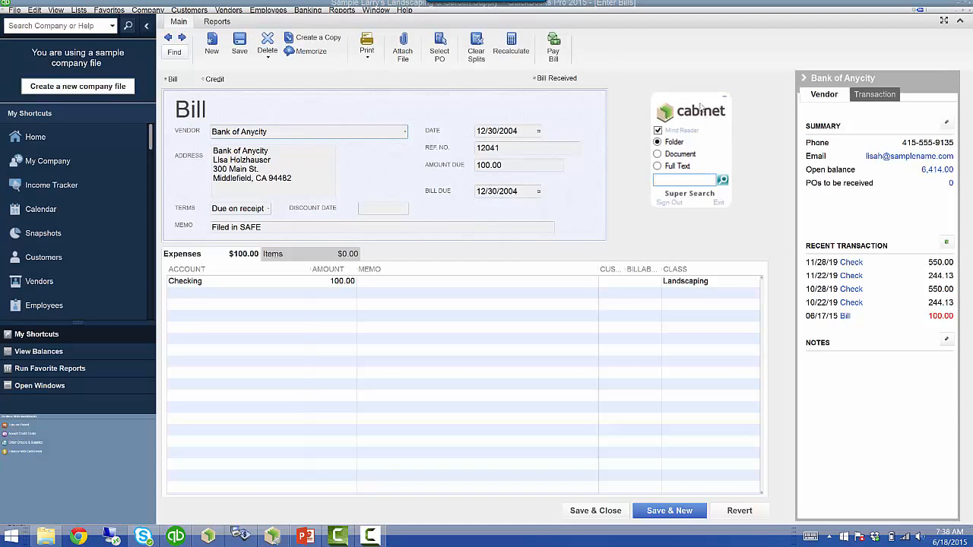
# - Place the Cabinet search widget beside the bill and set it to search Documents
pyautogui.moveTo(703, 104)
pyautogui.mouseDown()
pyautogui.moveTo(718, 86)
pyautogui.moveTo(696, 114)
pyautogui.moveTo(715, 99)
pyautogui.mouseUp()
pyautogui.click(392, 132)
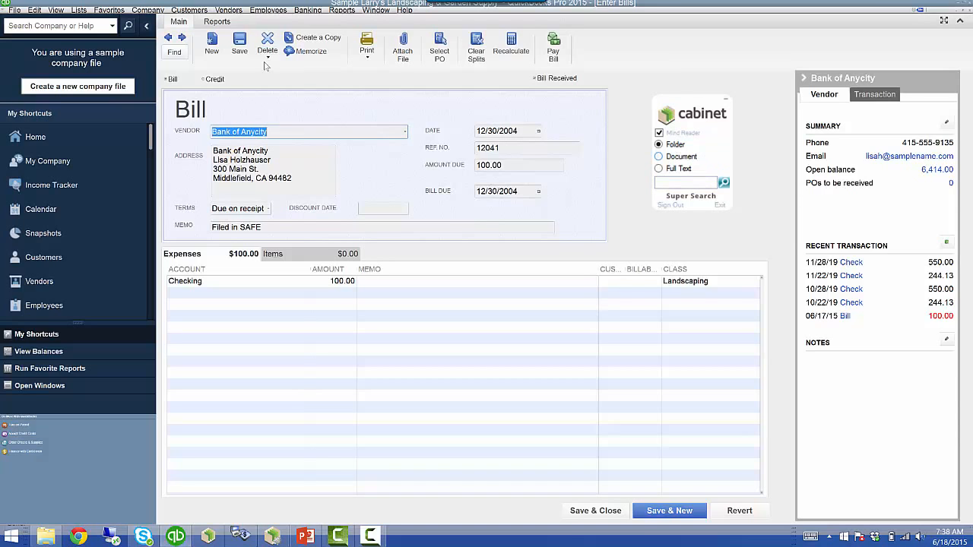
pyautogui.click(668, 156)
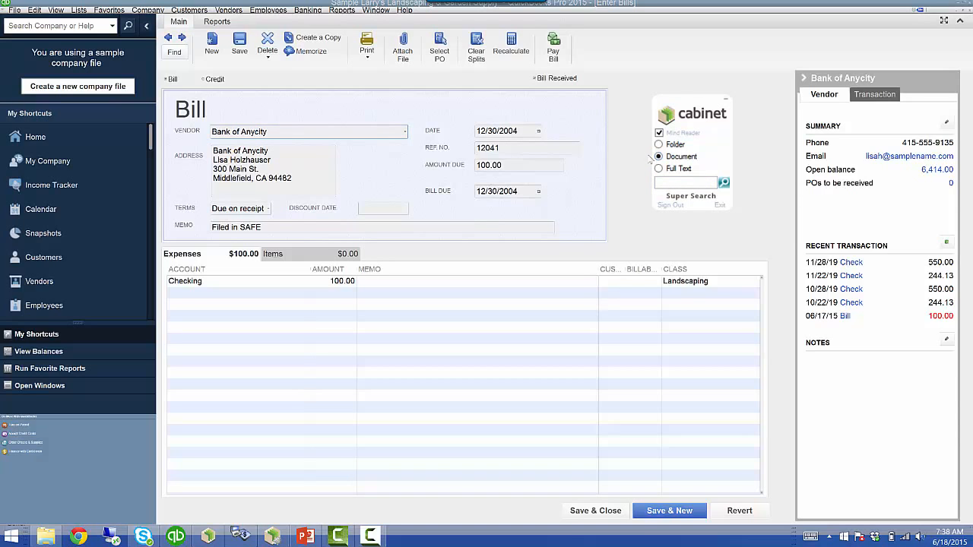
# - Search Cabinet for reference 12041, find the filed Bank of Anycity bill, and close the results
pyautogui.click(511, 148)
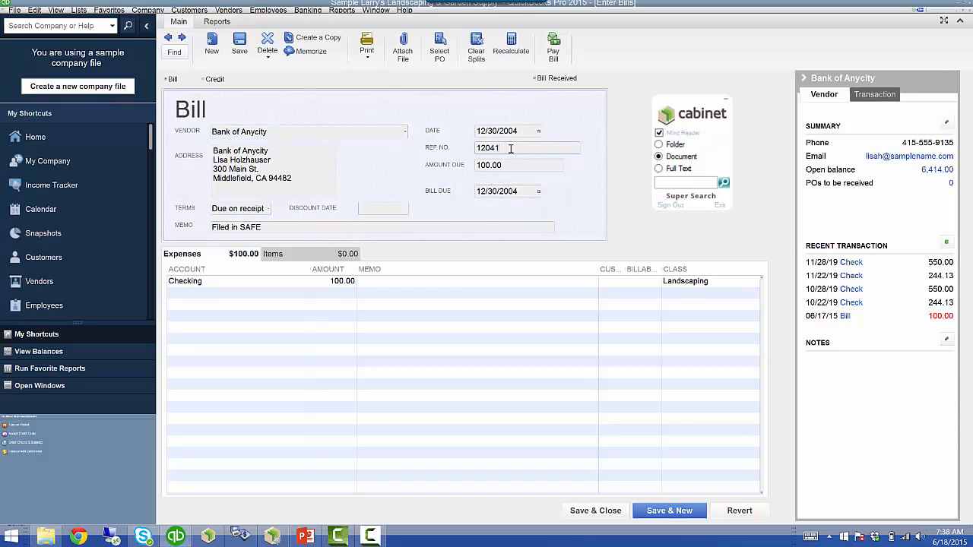
pyautogui.moveTo(510, 149); pyautogui.dragTo(438, 147)
pyautogui.hotkey('ctrl', 'c')
pyautogui.click(723, 183)
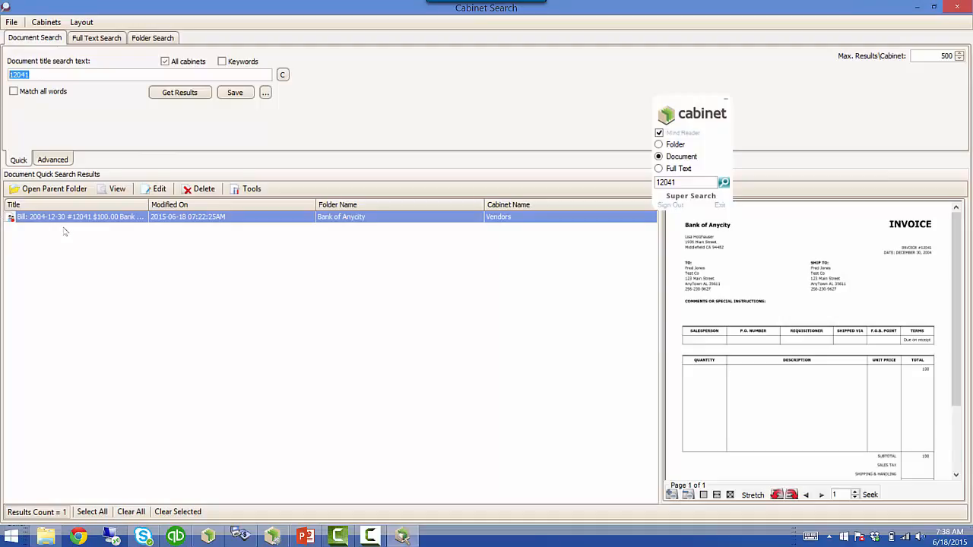
pyautogui.click(956, 7)
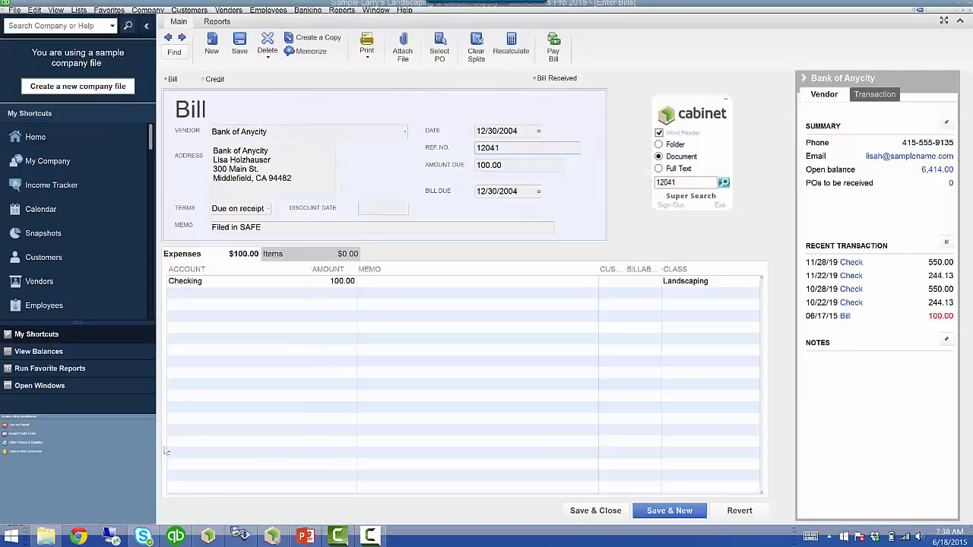
# - Close the Cabinet widget and advance PowerPoint to the Books recap slide with three topics checked
pyautogui.click(304, 536)
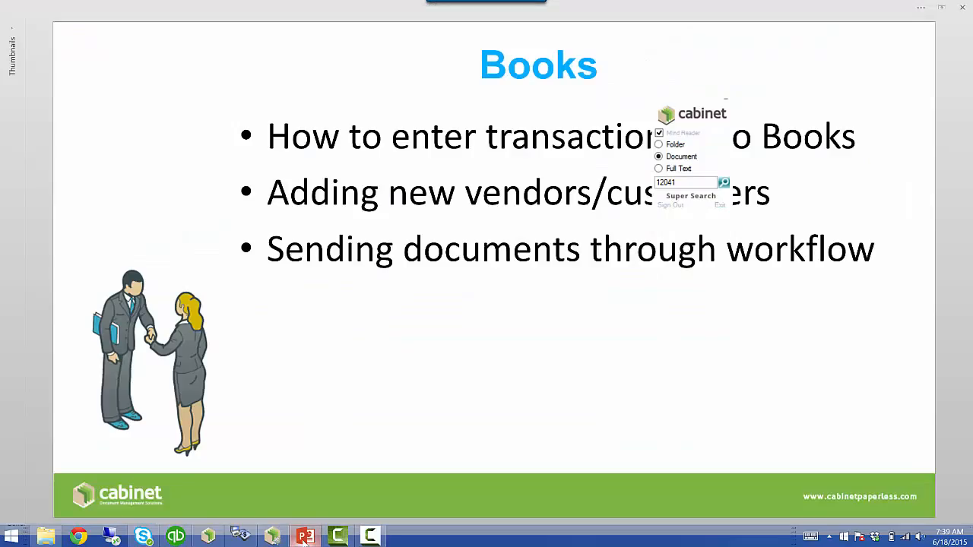
pyautogui.click(720, 204)
pyautogui.click(289, 83)
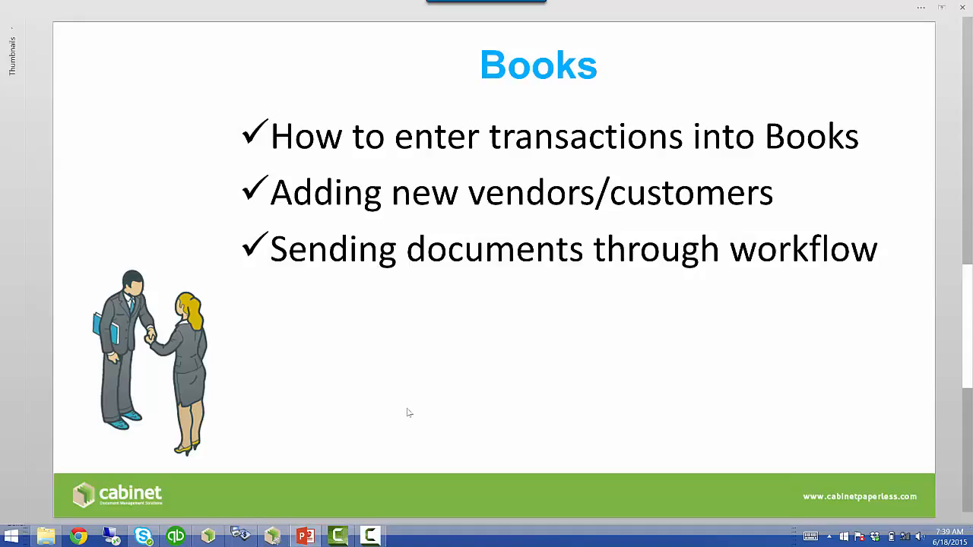
pyautogui.scroll(-2, 408, 413)
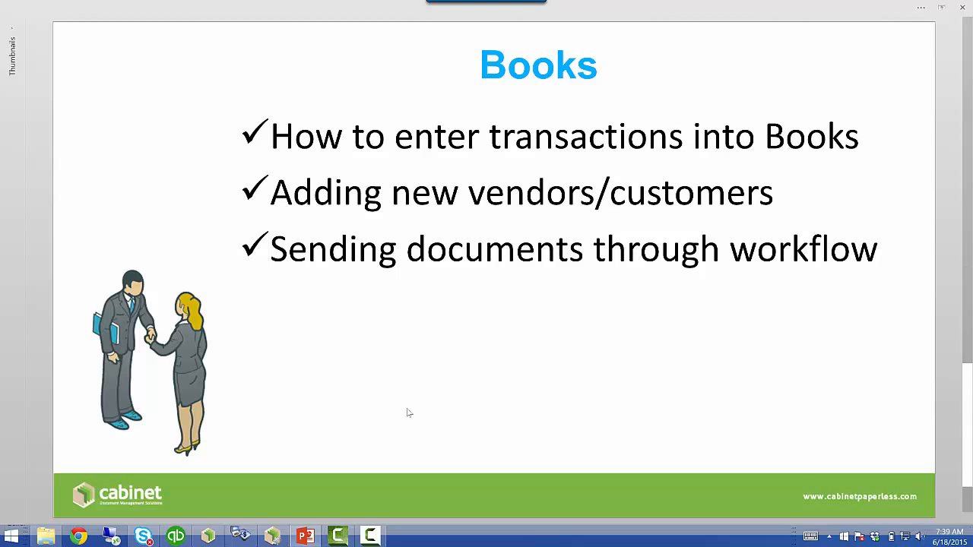